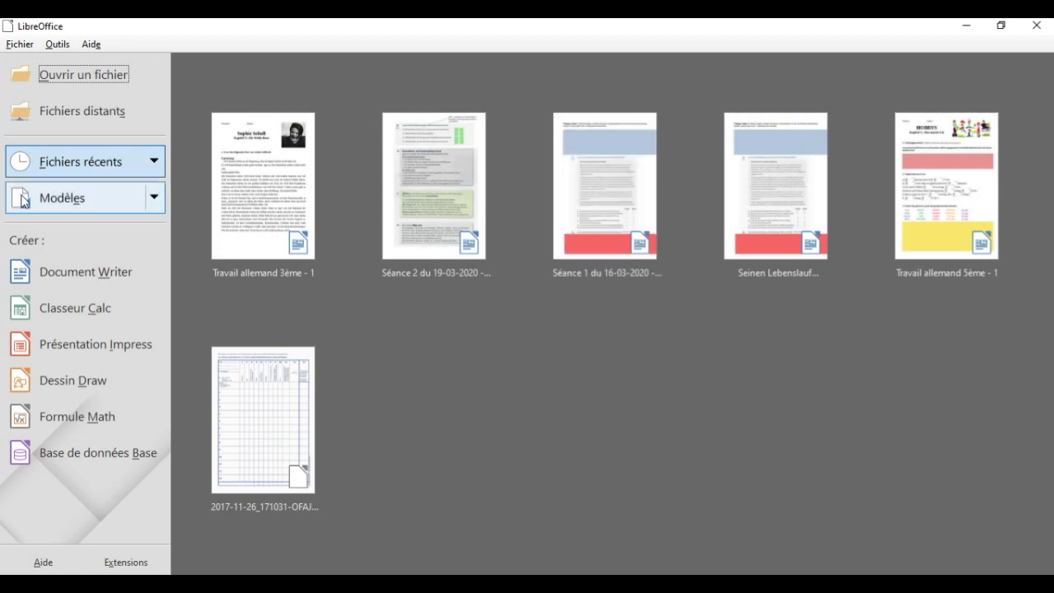
# Step: Create a new Writer text document and save it on the desktop (Bureau) as "Essai formulaire" in ODT format
pyautogui.click(91, 278)
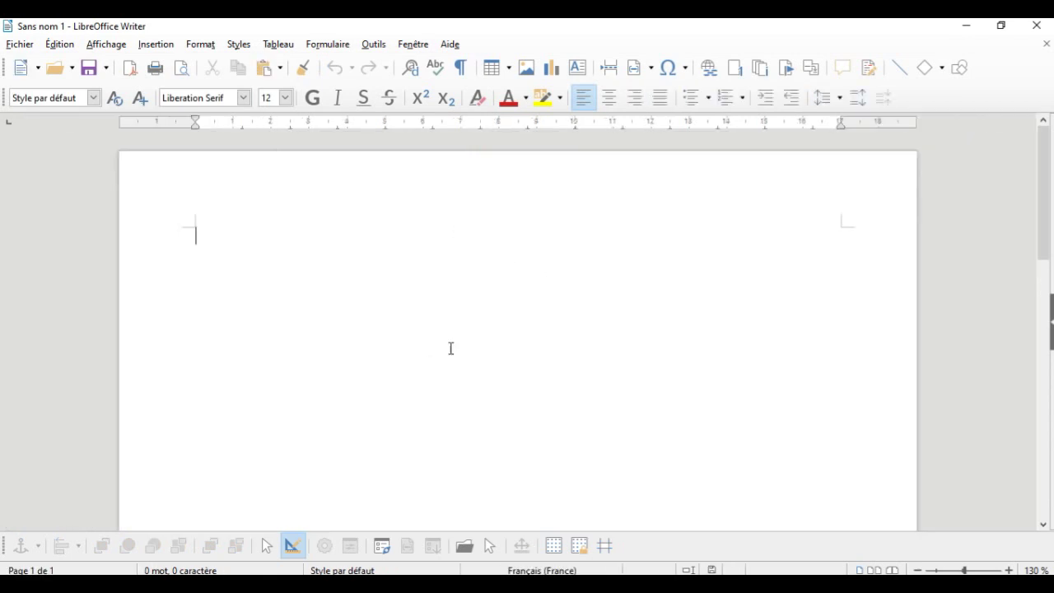
pyautogui.click(29, 45)
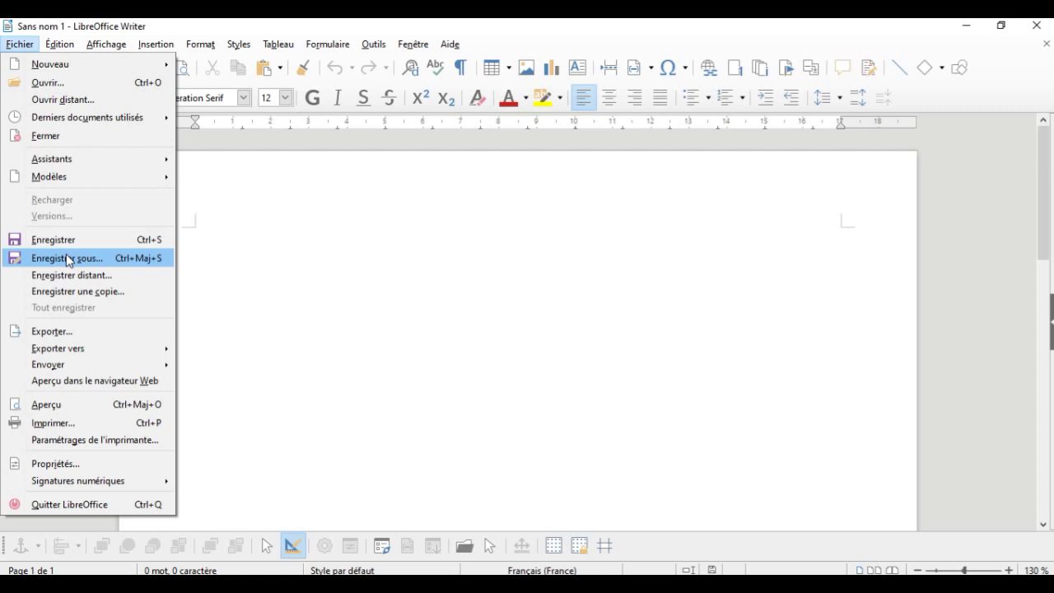
pyautogui.click(67, 259)
pyautogui.click(59, 144)
pyautogui.click(199, 325)
pyautogui.moveTo(199, 326); pyautogui.dragTo(111, 321)
pyautogui.write('Es')
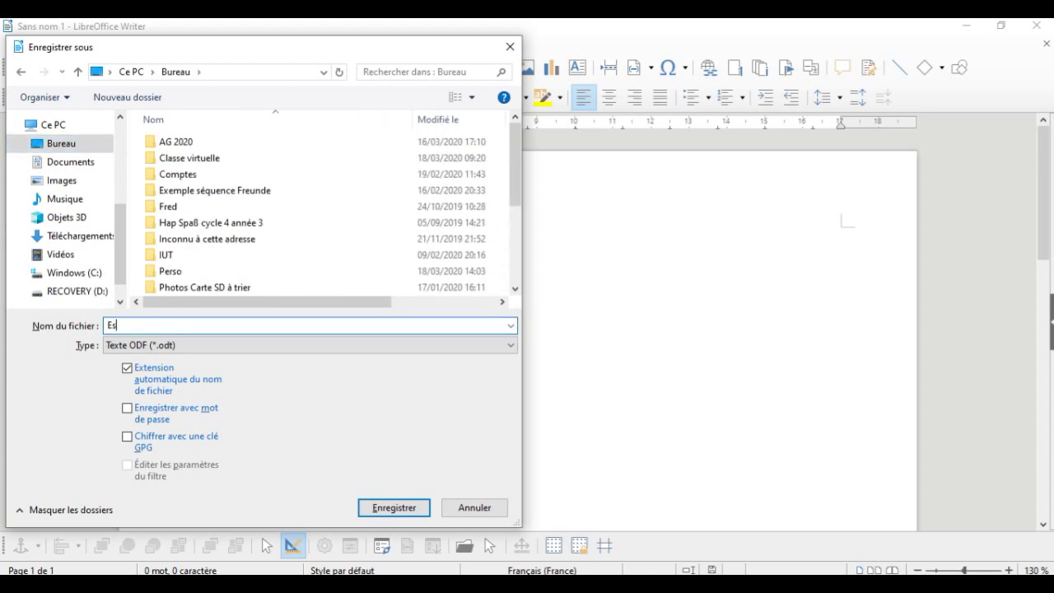
pyautogui.write('sai formau')
pyautogui.press('BackSpace')
pyautogui.press('BackSpace')
pyautogui.press('BackSpace')
pyautogui.write('ulair')
pyautogui.click(394, 509)
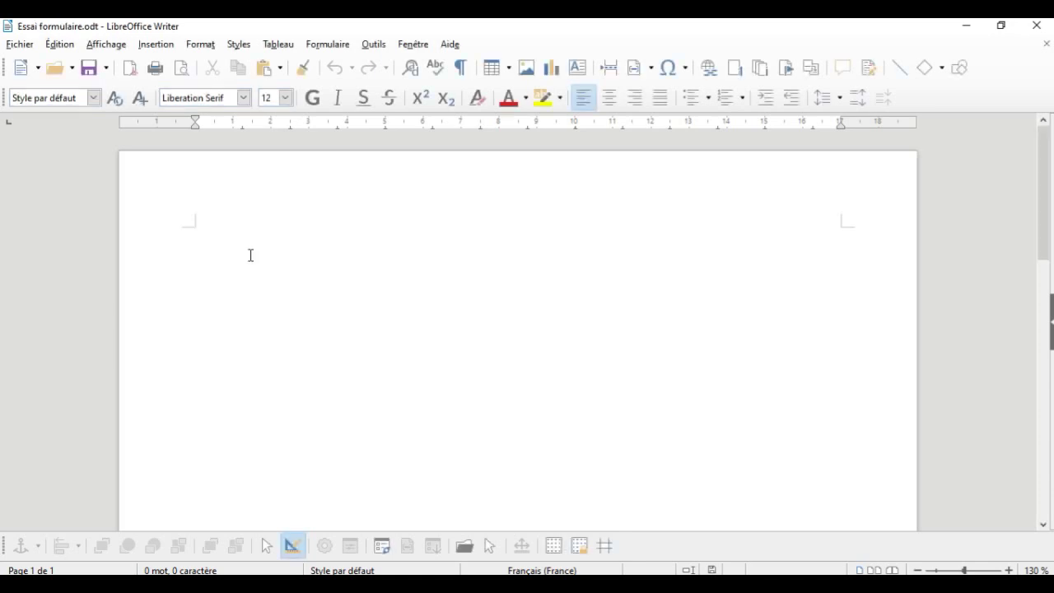
# Step: Write the label "Prénom :" on the first line and display the form controls (Contrôles de formulaire) beside the page
pyautogui.write('Prénom :')
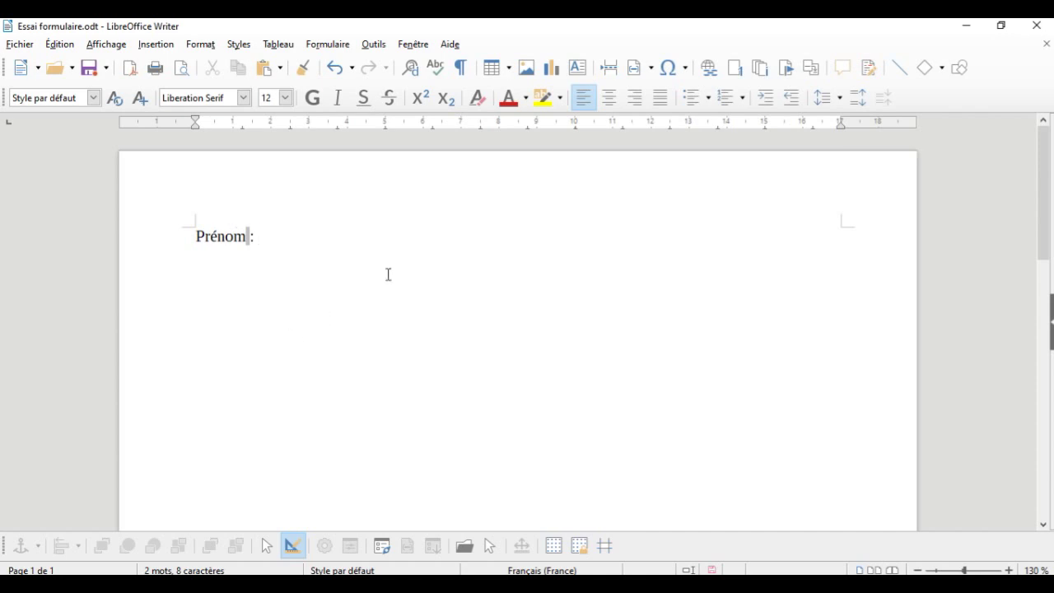
pyautogui.click(111, 48)
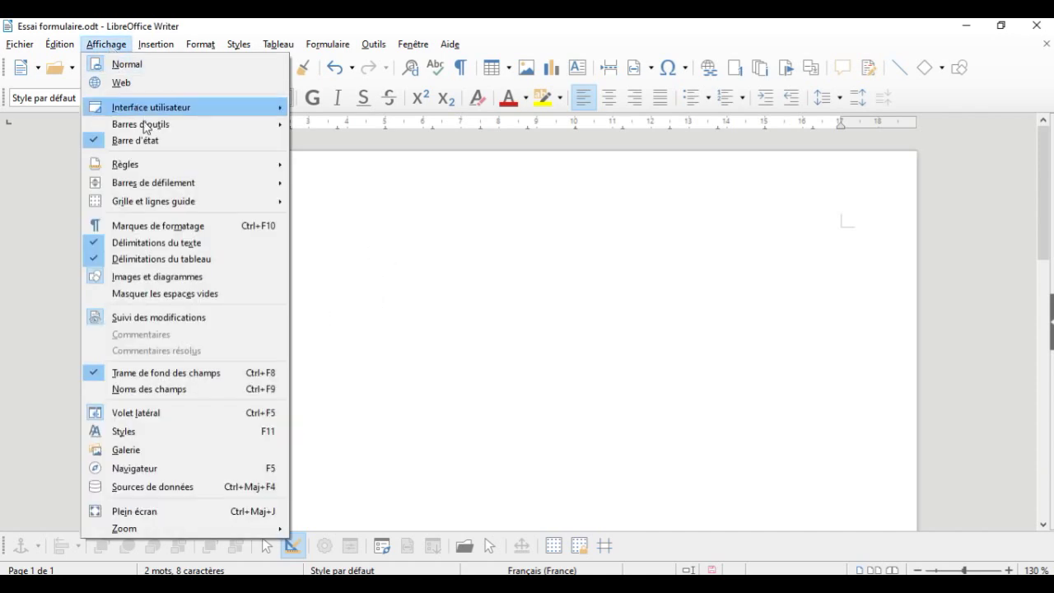
pyautogui.moveTo(214, 127)
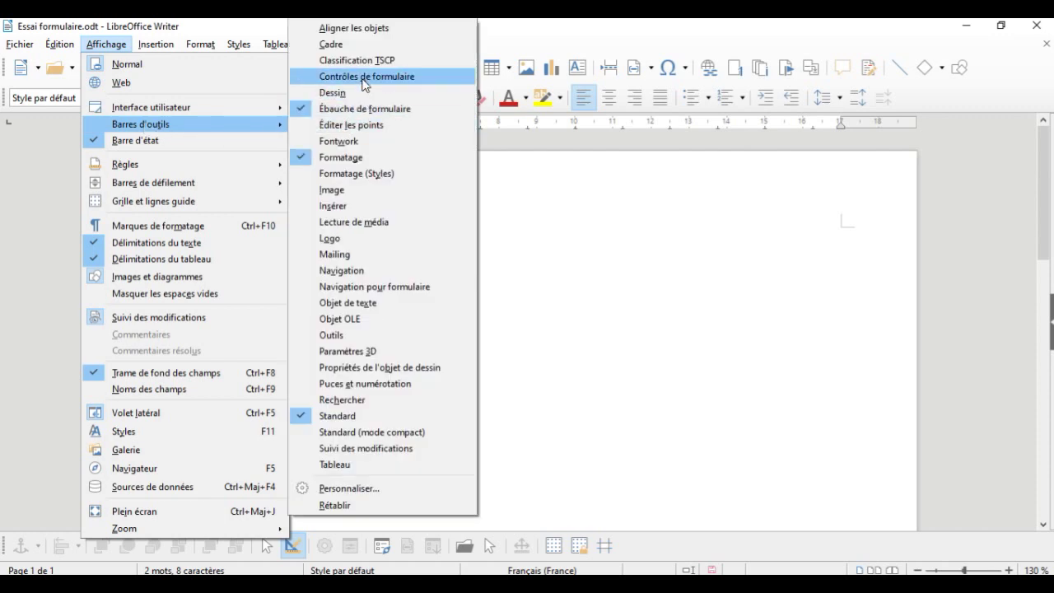
pyautogui.click(363, 77)
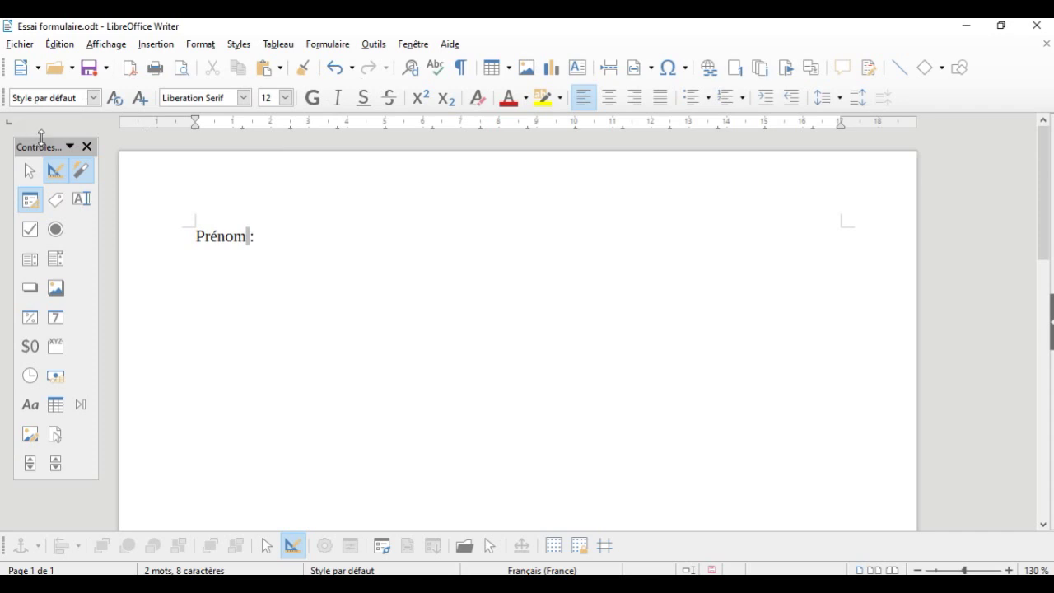
pyautogui.moveTo(42, 146)
pyautogui.mouseDown()
pyautogui.moveTo(669, 151)
pyautogui.moveTo(61, 143)
pyautogui.moveTo(37, 141)
pyautogui.moveTo(44, 133)
pyautogui.mouseUp()
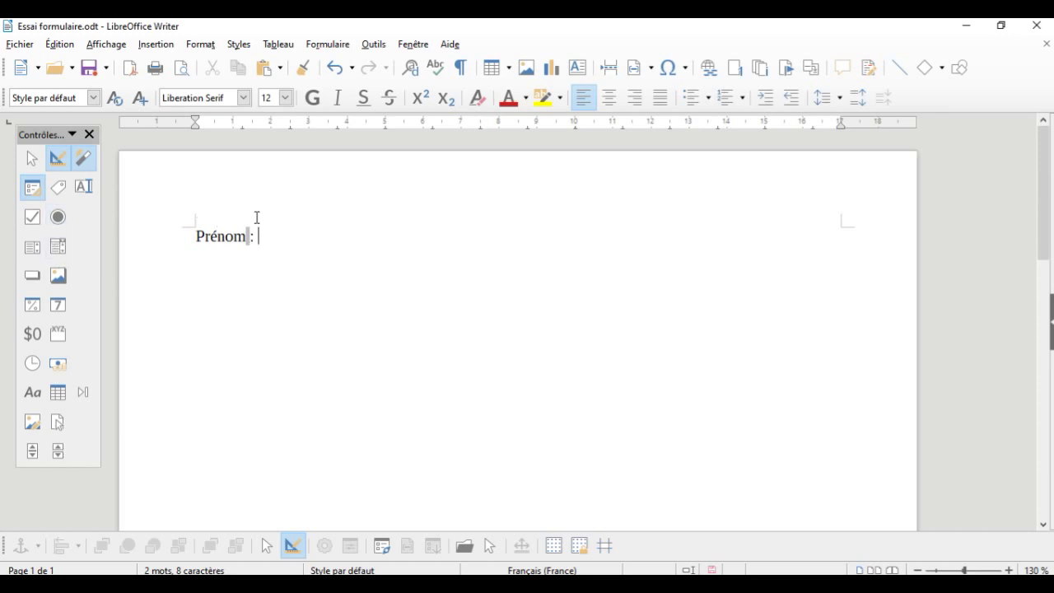
# Step: Draw a text box form field about 4.8 × 1.0 cm after "Prénom :" and set its maximum text length to 50
pyautogui.click(83, 186)
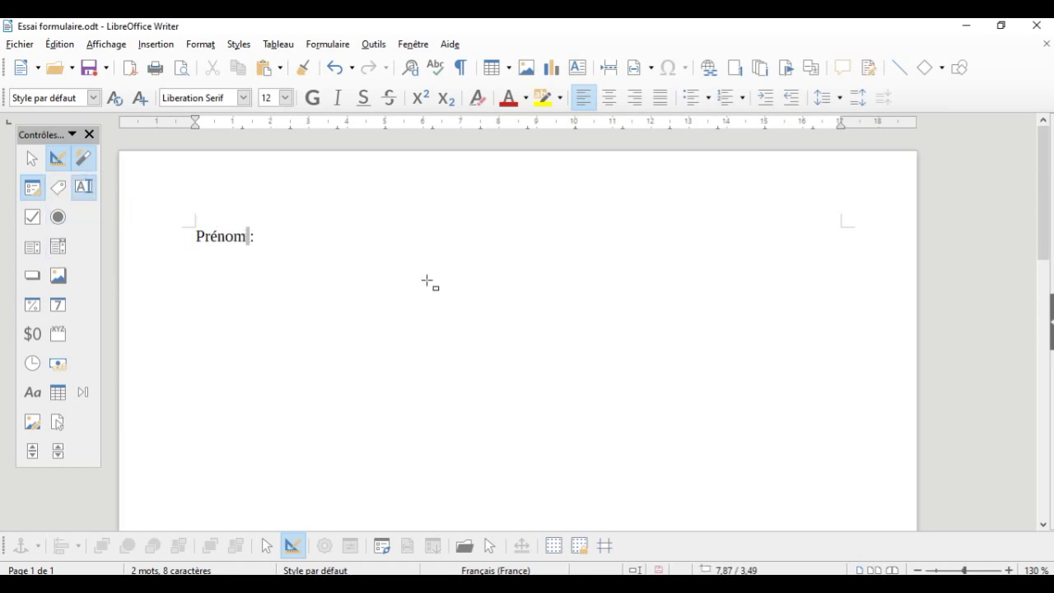
pyautogui.moveTo(440, 255); pyautogui.dragTo(258, 217)
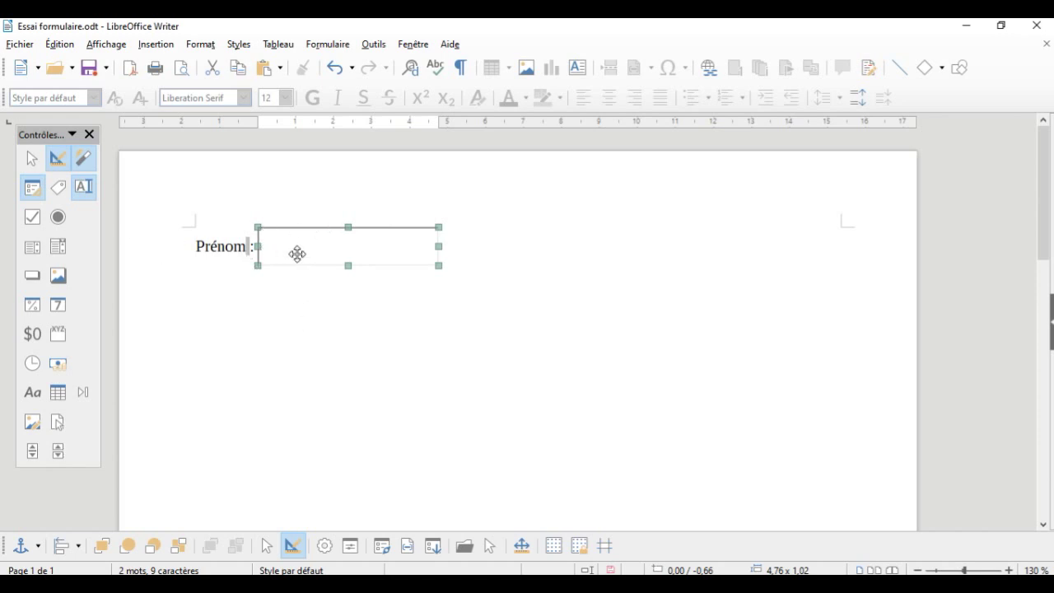
pyautogui.doubleClick(316, 248)
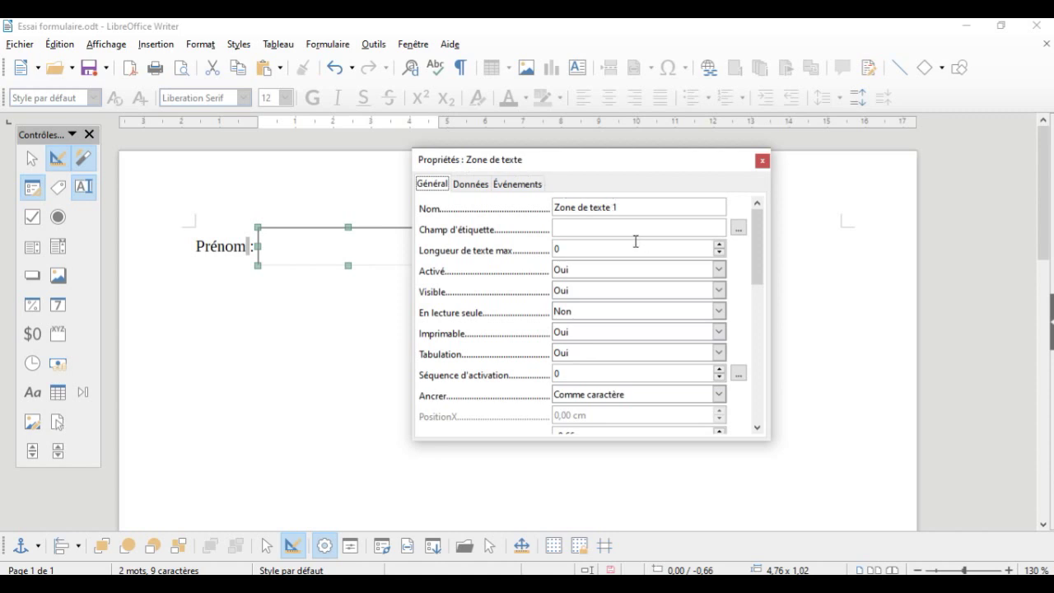
pyautogui.doubleClick(556, 248)
pyautogui.write('50')
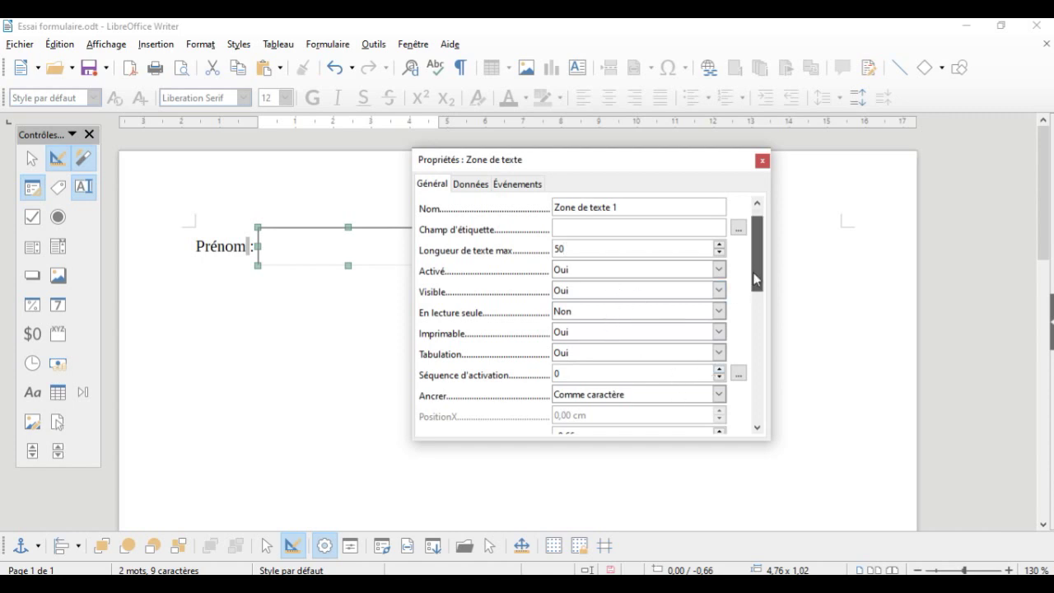
# Step: Set the text box's font to Arial, Normal style, 12 pt
pyautogui.scroll(-1, 755, 282)
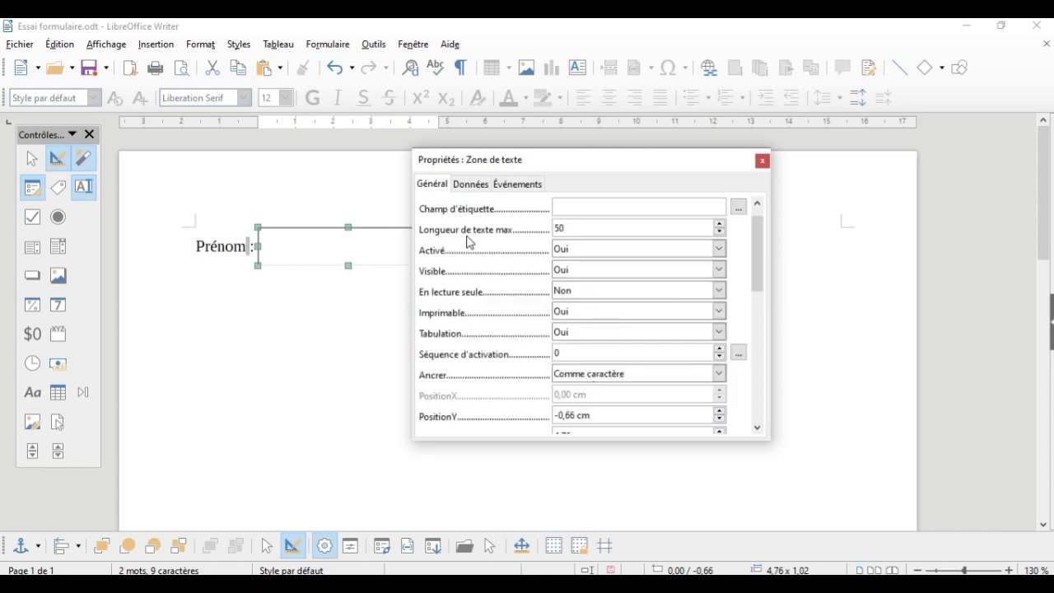
pyautogui.moveTo(757, 285); pyautogui.dragTo(752, 347)
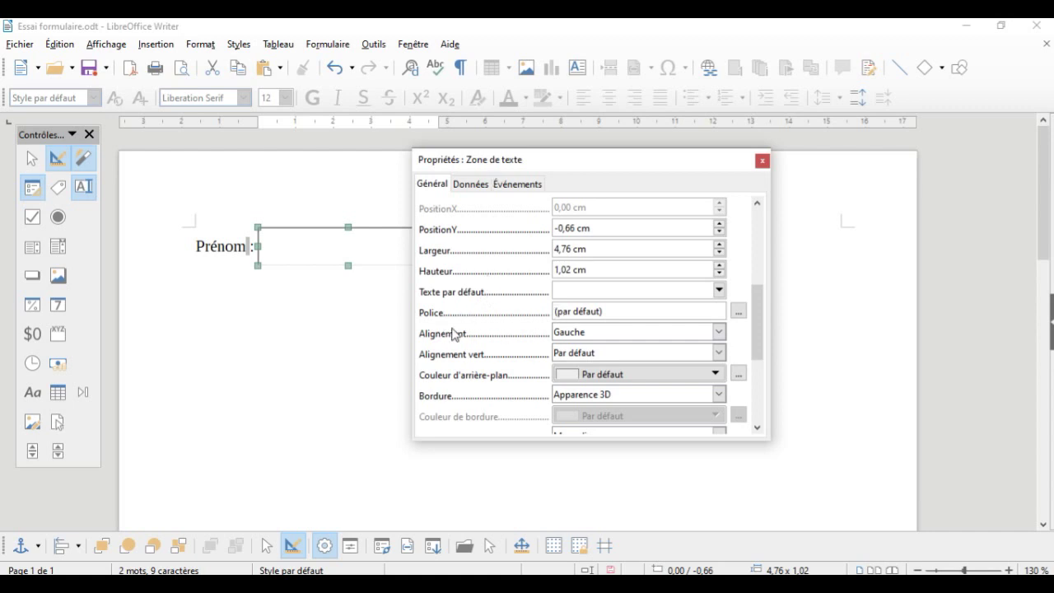
pyautogui.click(738, 312)
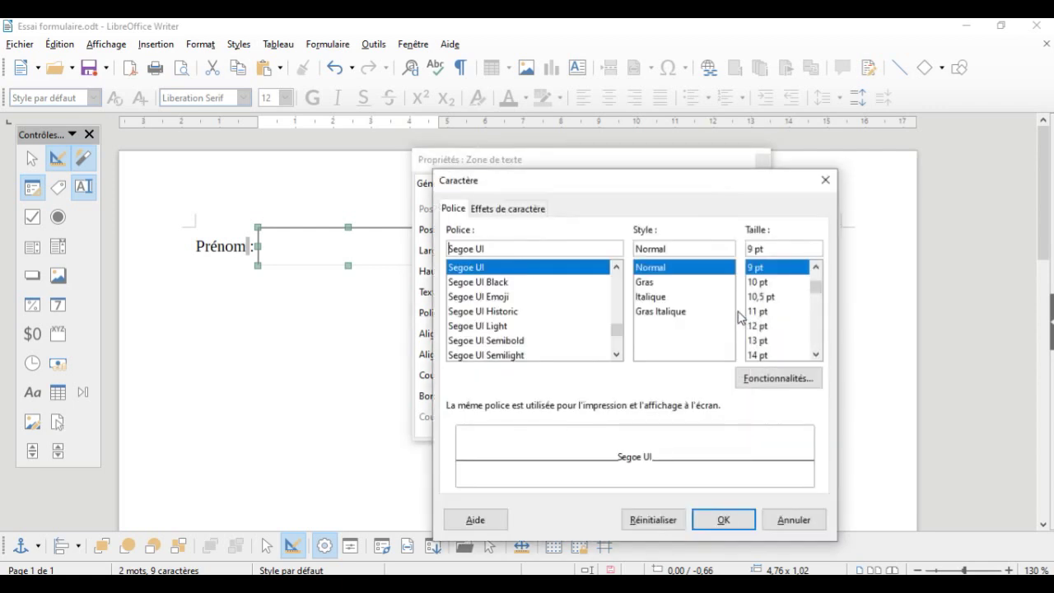
pyautogui.moveTo(506, 251); pyautogui.dragTo(425, 262)
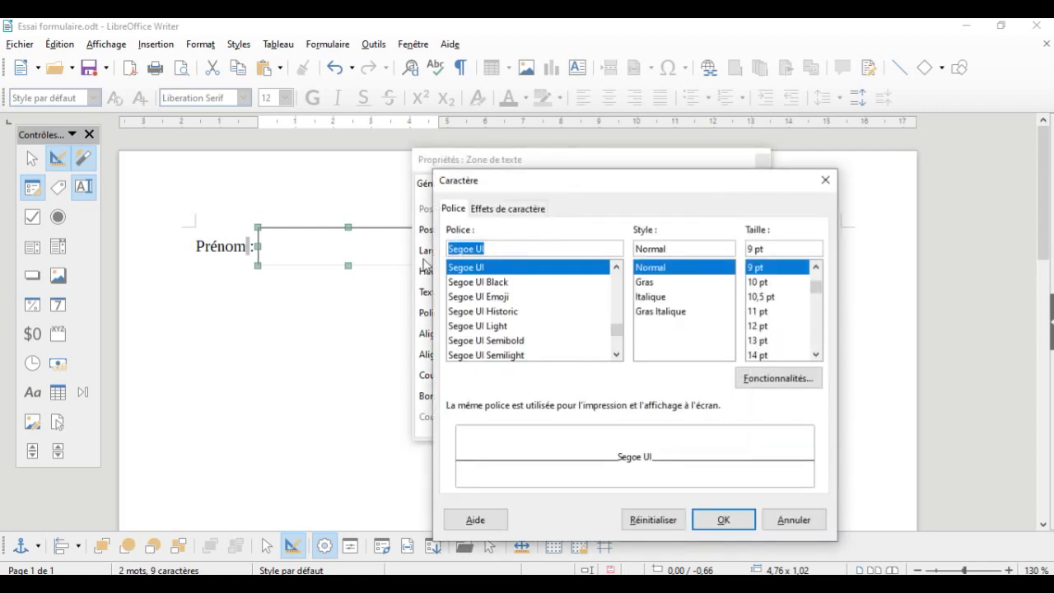
pyautogui.write('Arial')
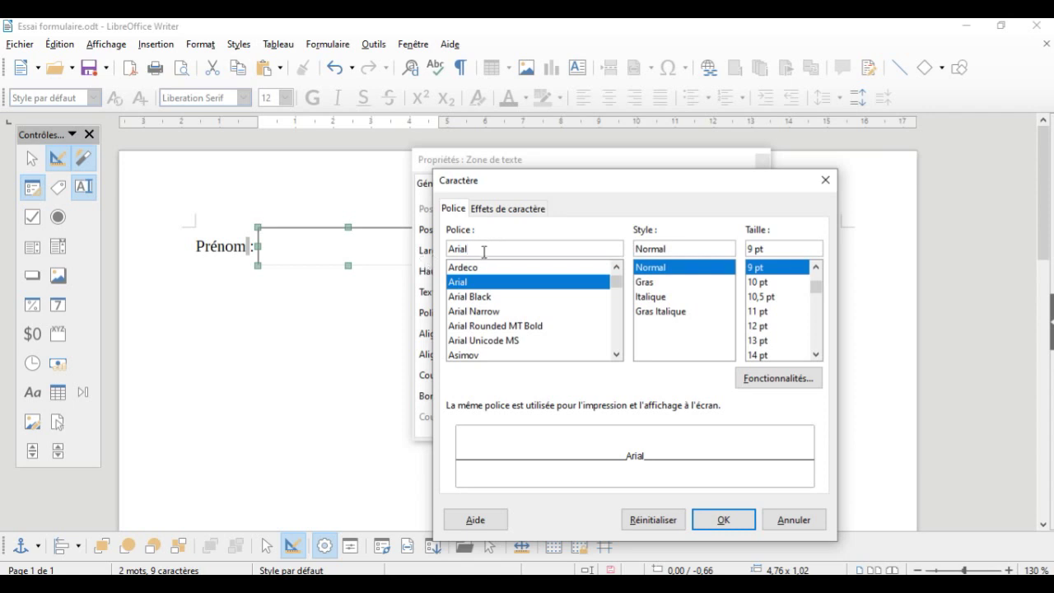
pyautogui.click(764, 328)
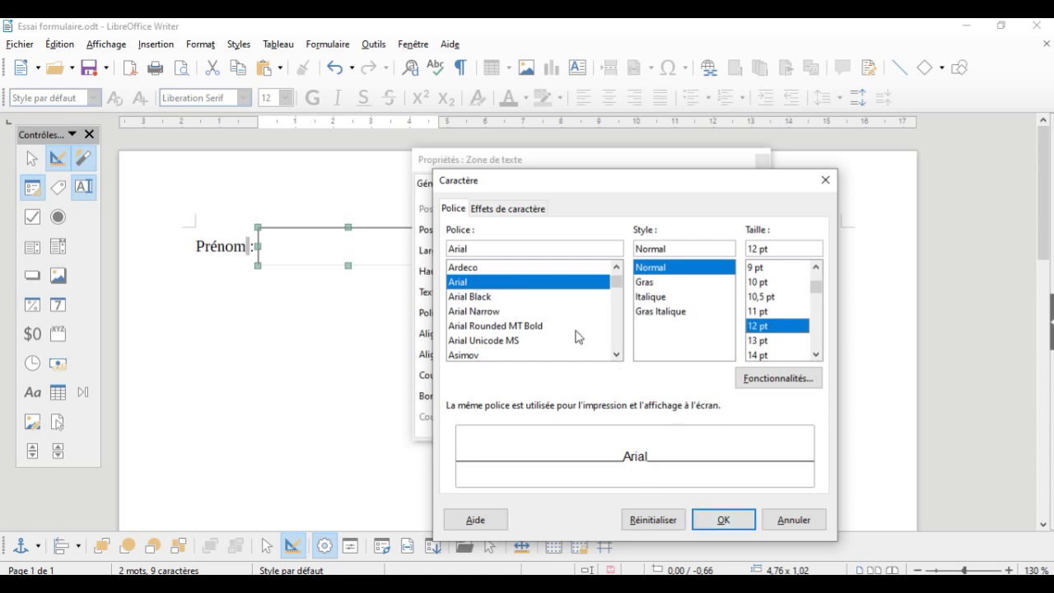
pyautogui.click(649, 282)
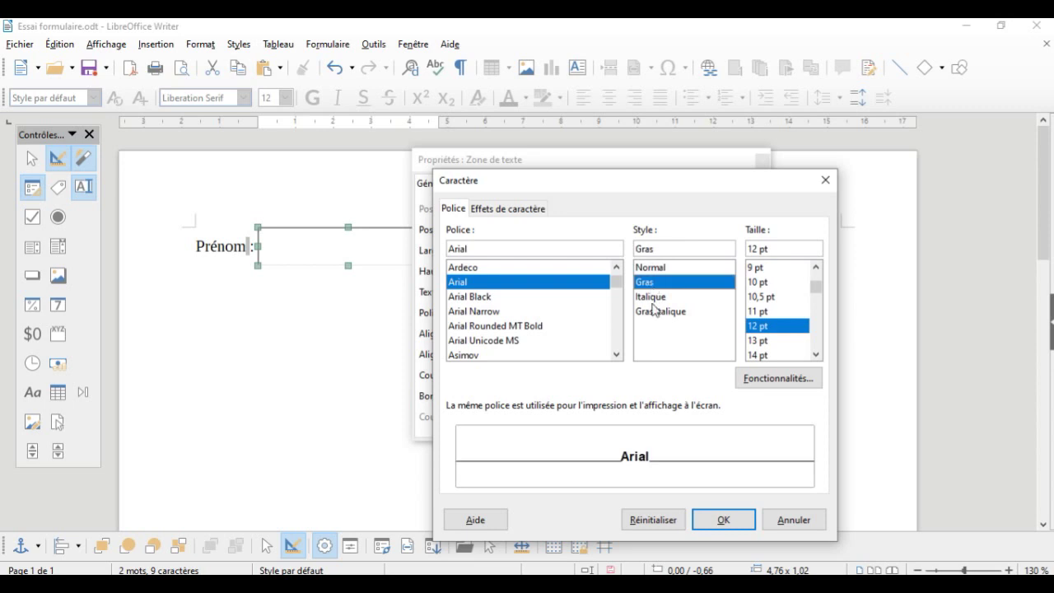
pyautogui.click(659, 298)
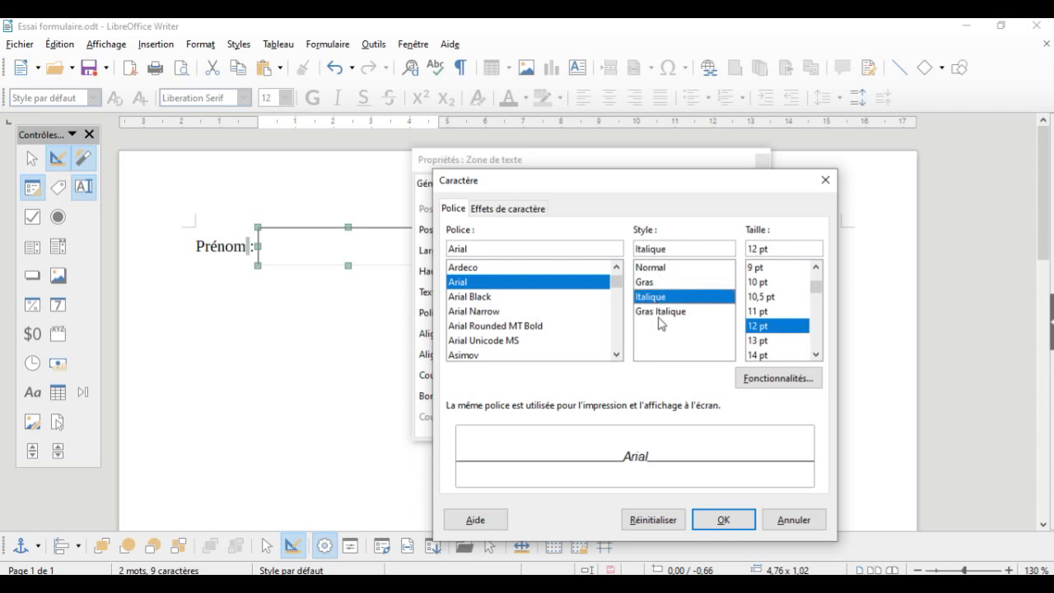
pyautogui.click(659, 313)
pyautogui.click(647, 268)
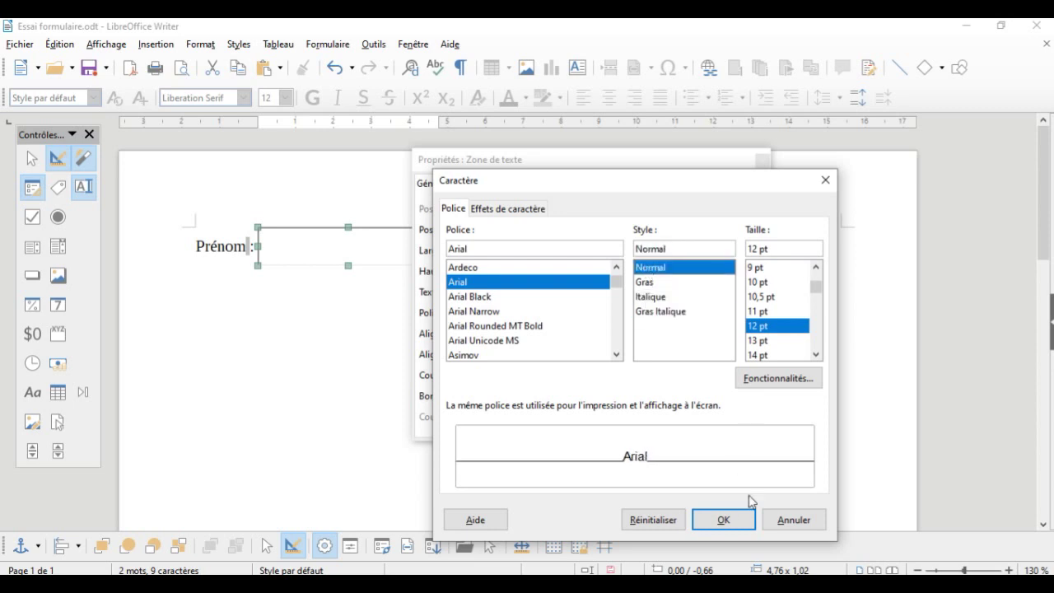
pyautogui.click(732, 522)
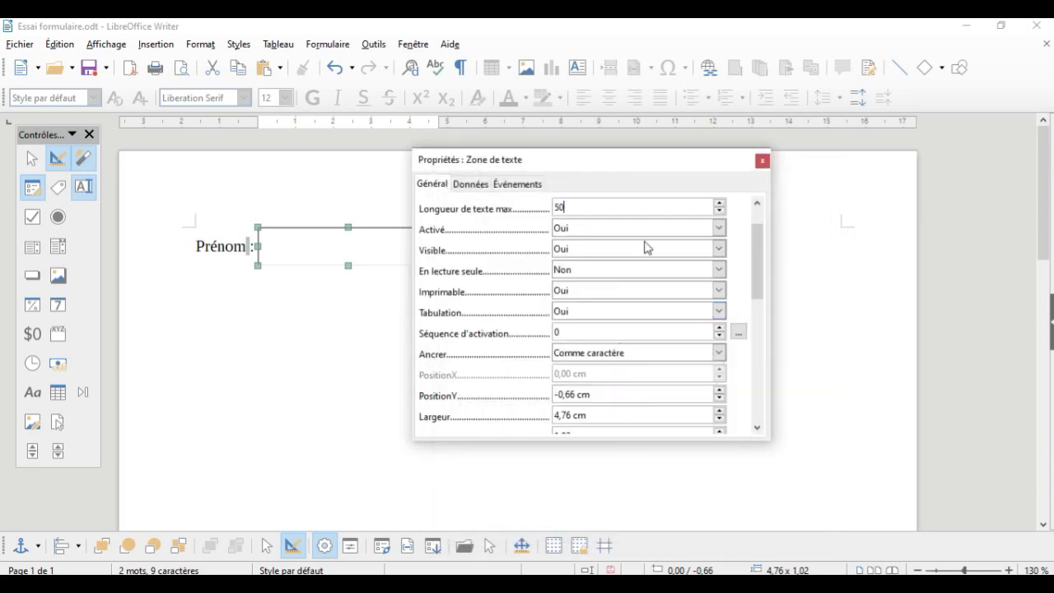
# Step: Set the text box's background colour to the recently used light pink #F4B6B6
pyautogui.moveTo(761, 283); pyautogui.dragTo(758, 335)
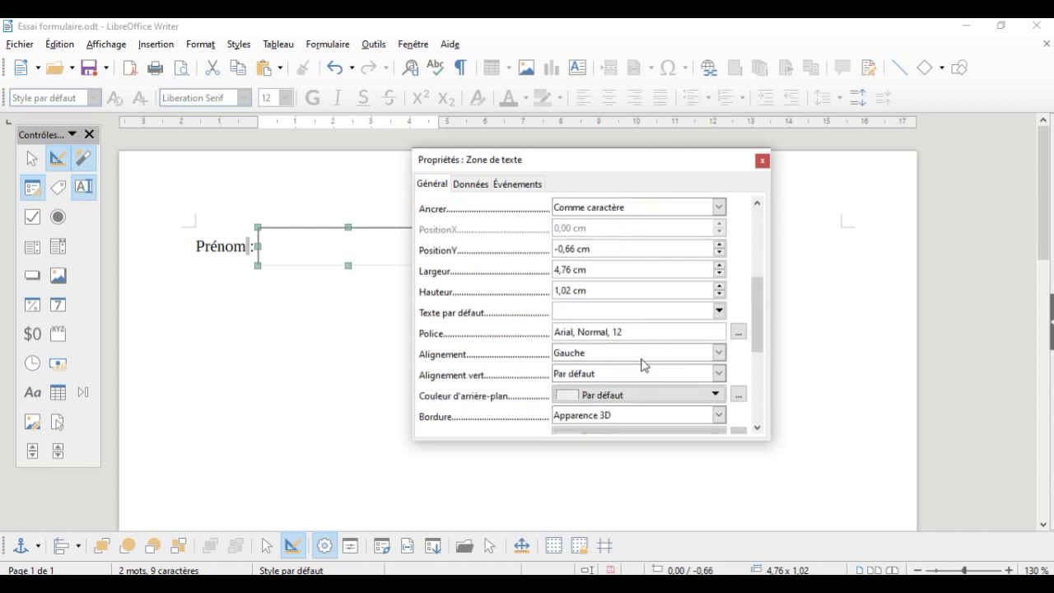
pyautogui.moveTo(753, 339); pyautogui.dragTo(752, 363)
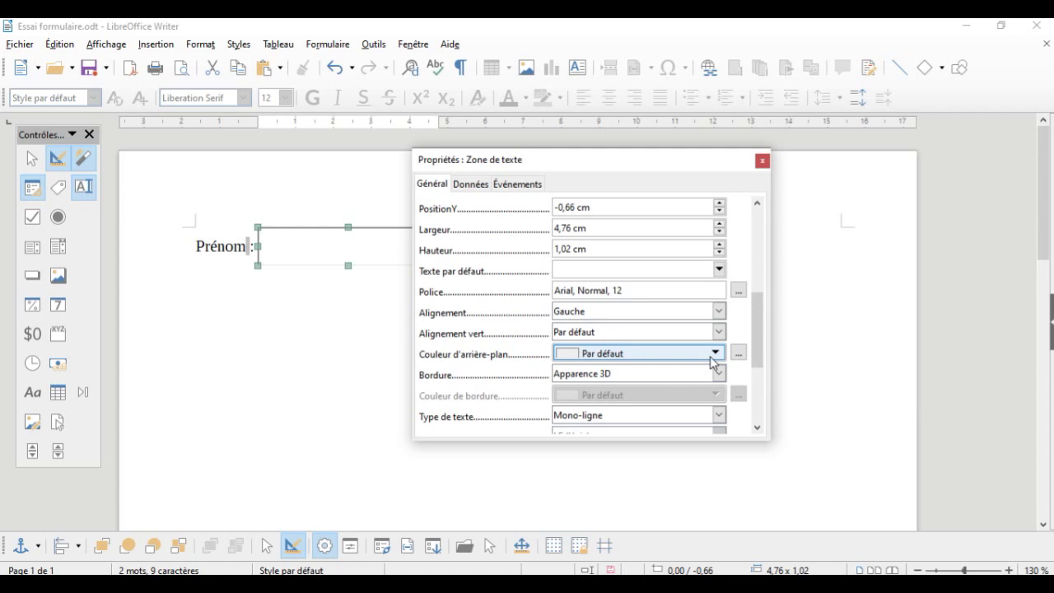
pyautogui.click(715, 354)
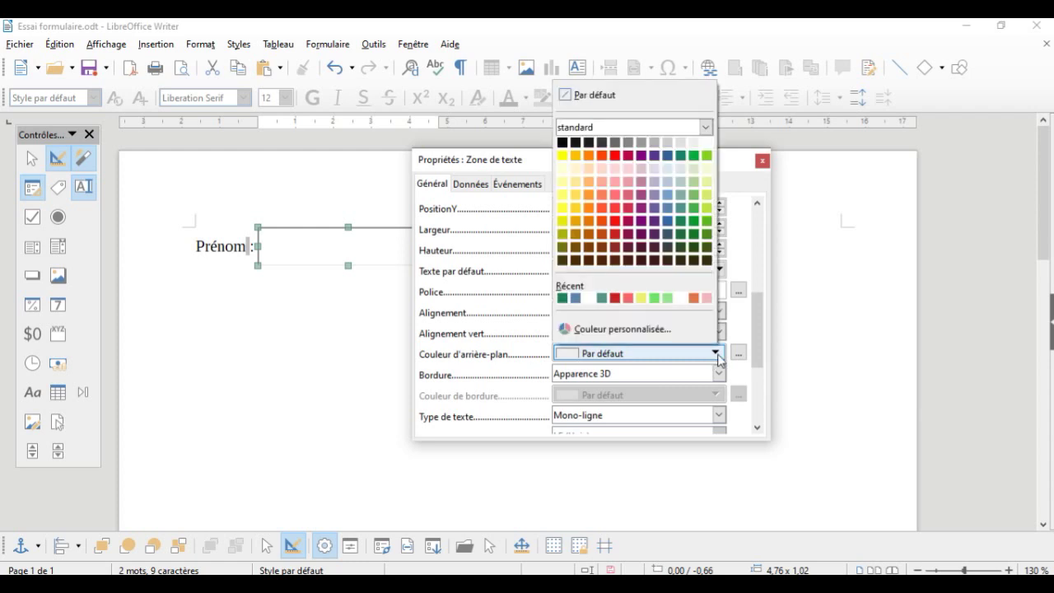
pyautogui.click(707, 298)
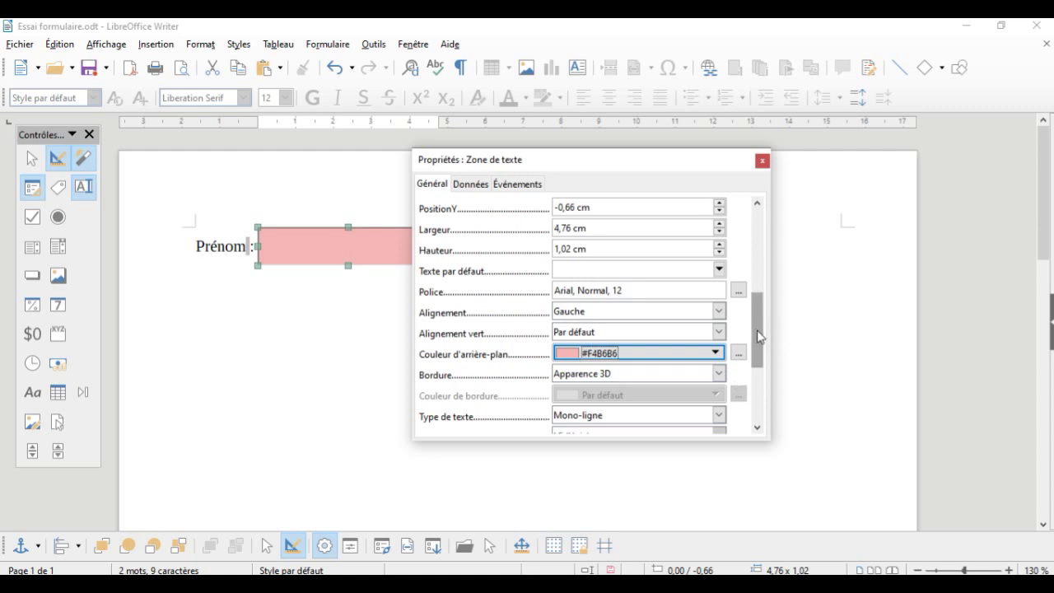
# Step: Set the text box's help text to "Inscris ici ton prénom" and close its properties
pyautogui.moveTo(762, 337); pyautogui.dragTo(758, 406)
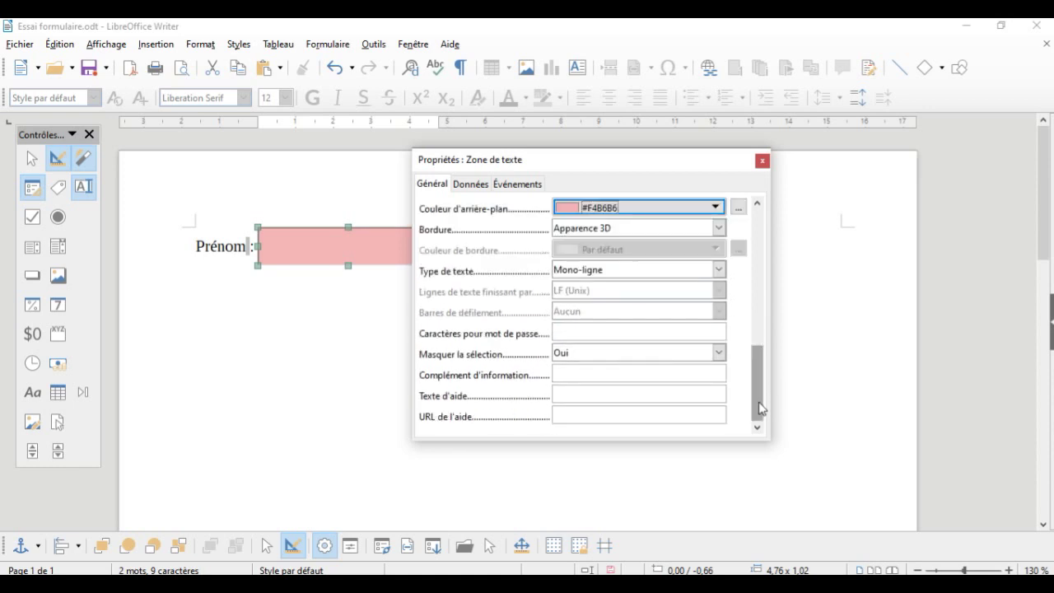
pyautogui.click(588, 396)
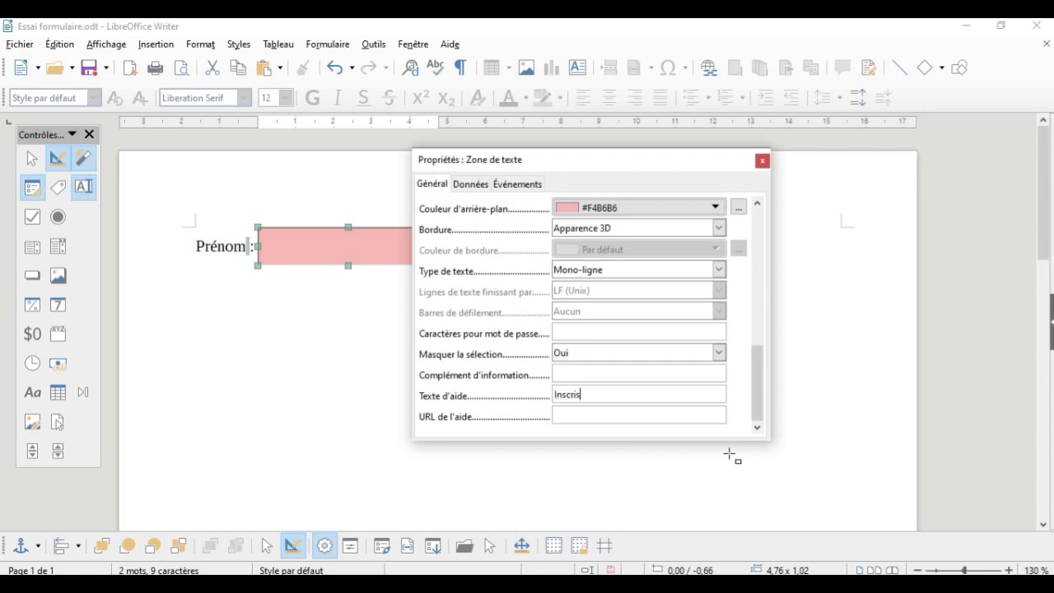
pyautogui.write('rénom')
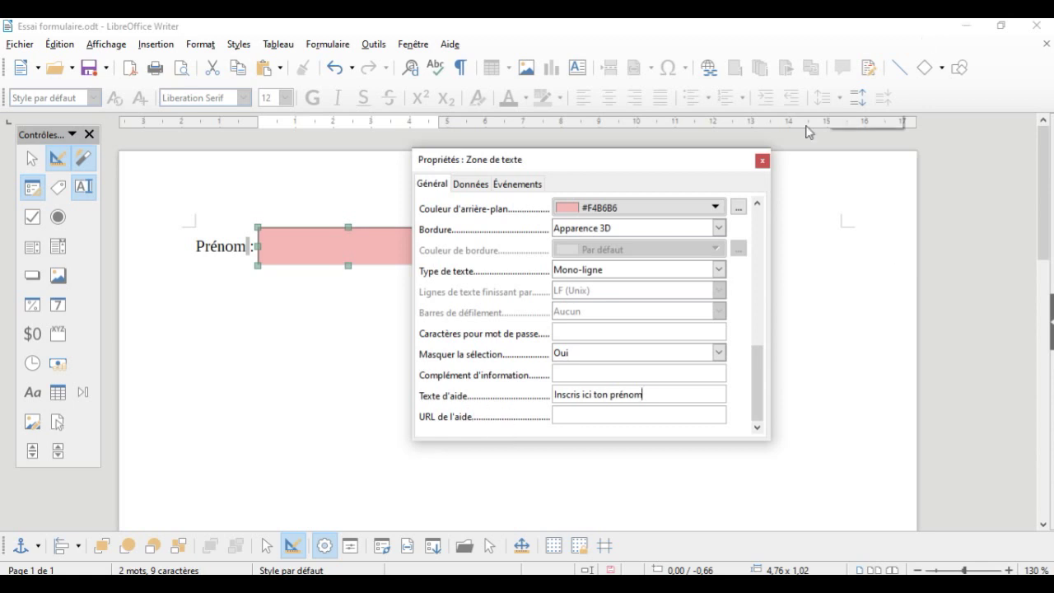
pyautogui.click(763, 162)
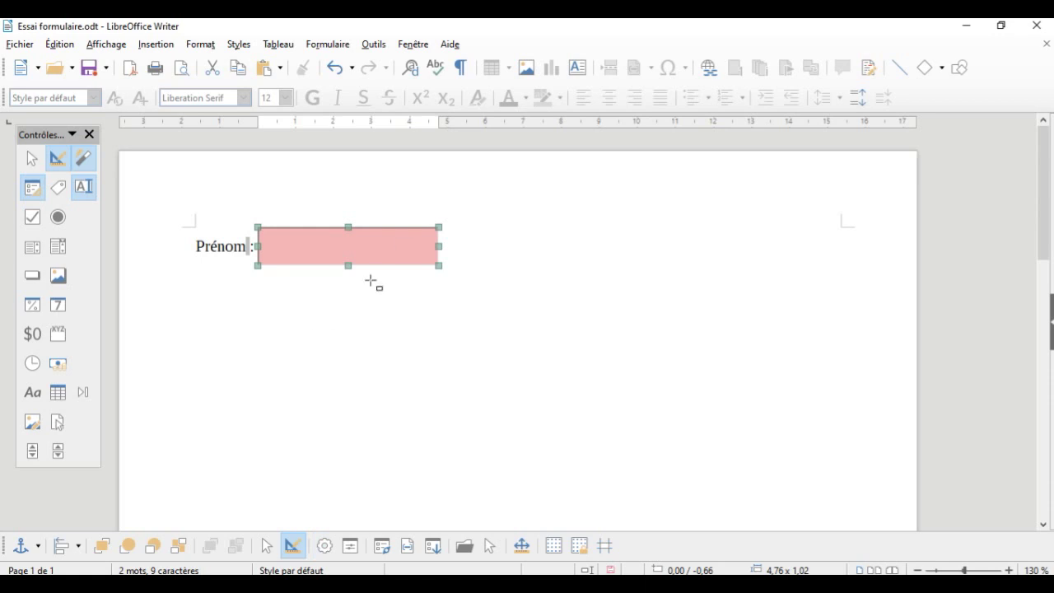
# Step: Check the text box's help tip, turn off design mode and fill in a first name to test the field
pyautogui.moveTo(315, 253)
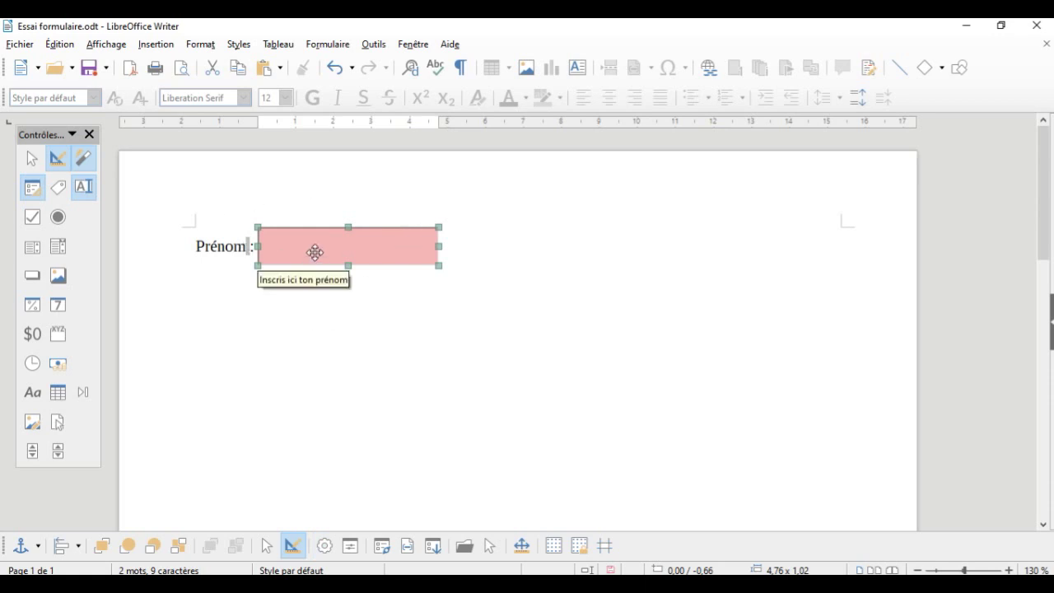
pyautogui.click(58, 160)
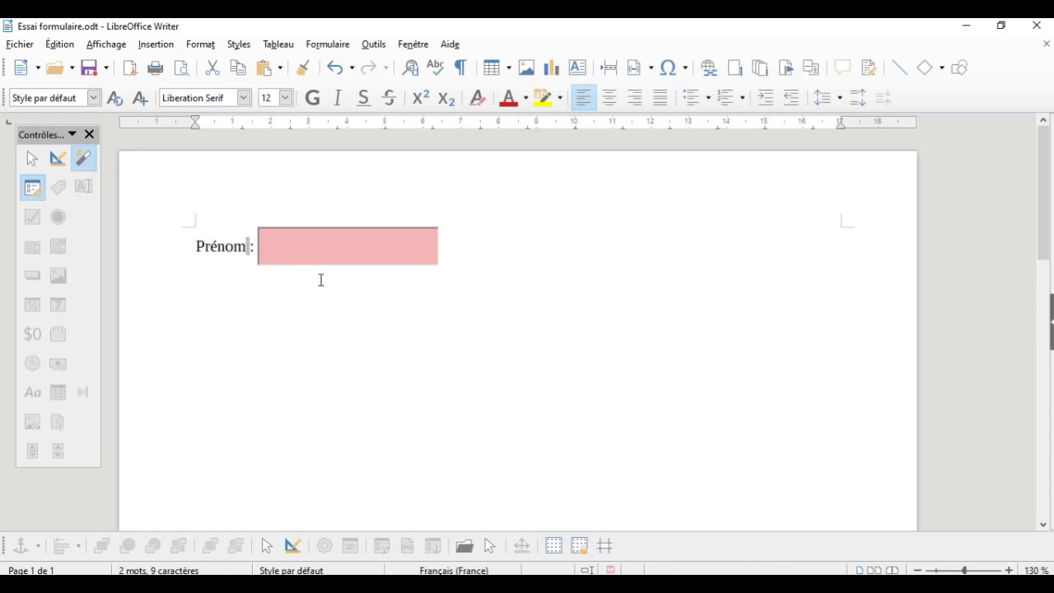
pyautogui.click(285, 247)
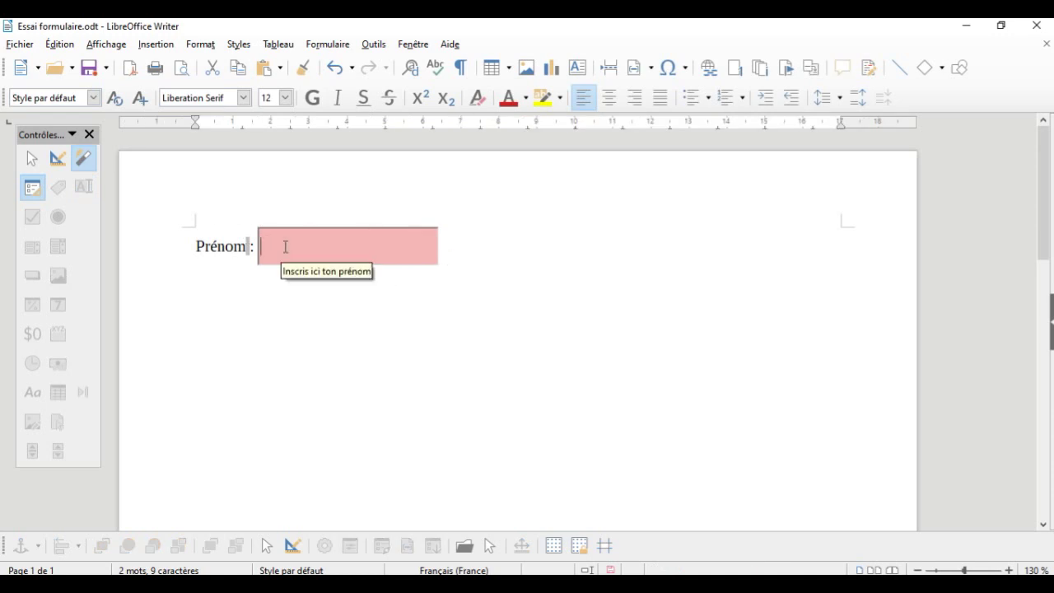
pyautogui.write('Coralie')
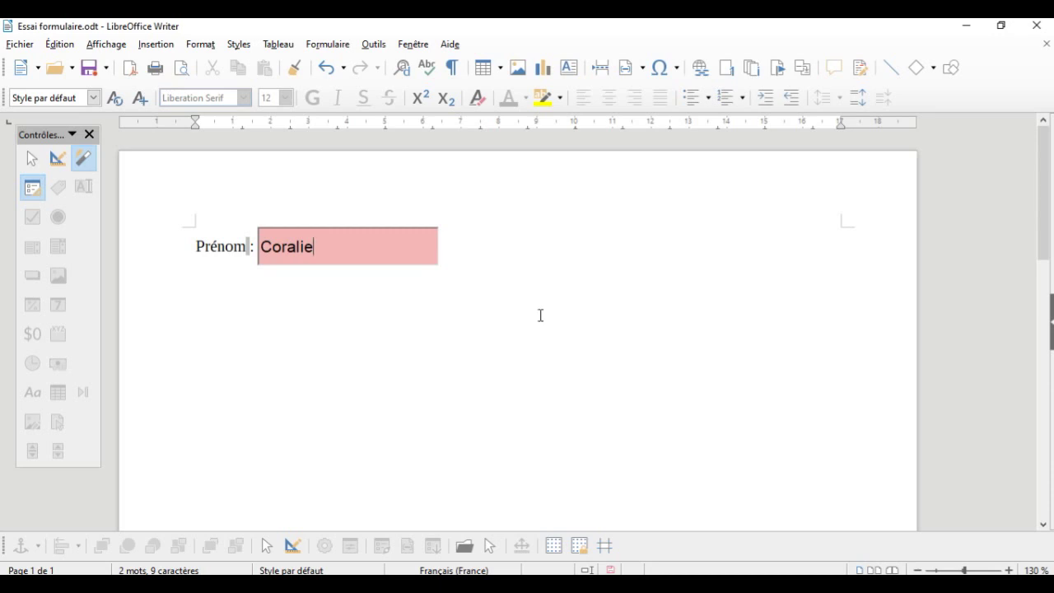
# Step: Clear the test entry from the first-name field and add the label "NOM :" after it on the same line
pyautogui.moveTo(323, 244); pyautogui.dragTo(262, 247)
pyautogui.press('BackSpace')
pyautogui.click(489, 268)
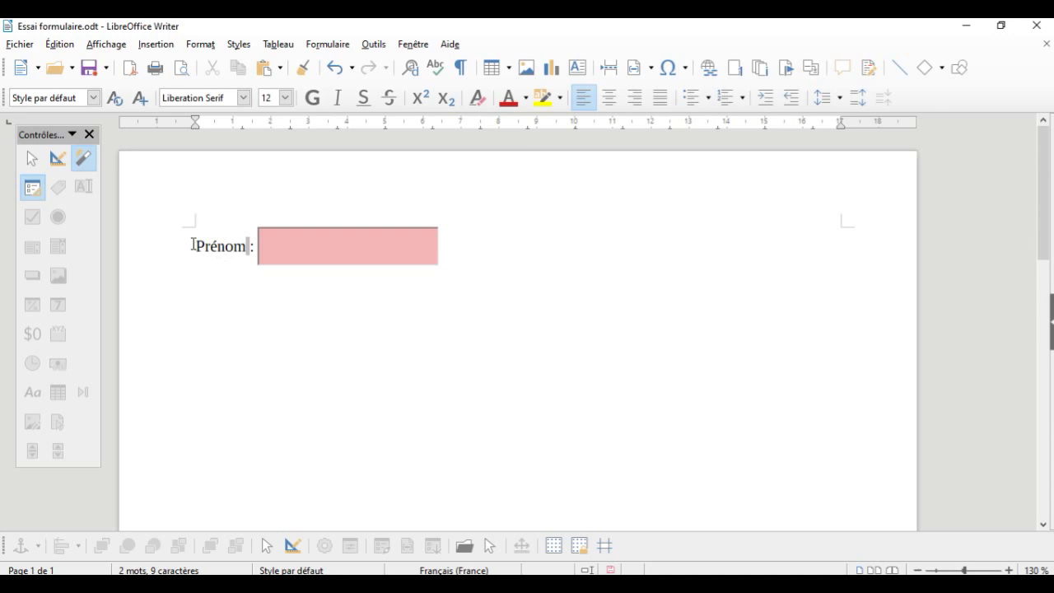
pyautogui.moveTo(193, 245); pyautogui.dragTo(265, 250)
pyautogui.click(467, 246)
pyautogui.write('NOM :')
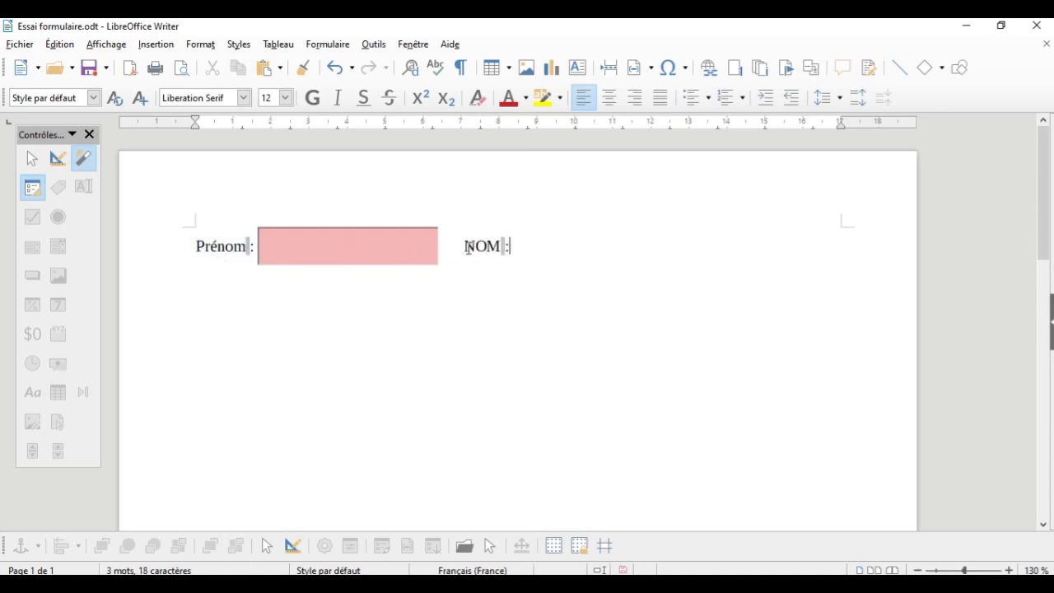
# Step: Turn design mode on, copy the first-name text box and paste the copy after the "NOM :" label
pyautogui.click(318, 243)
pyautogui.click(83, 158)
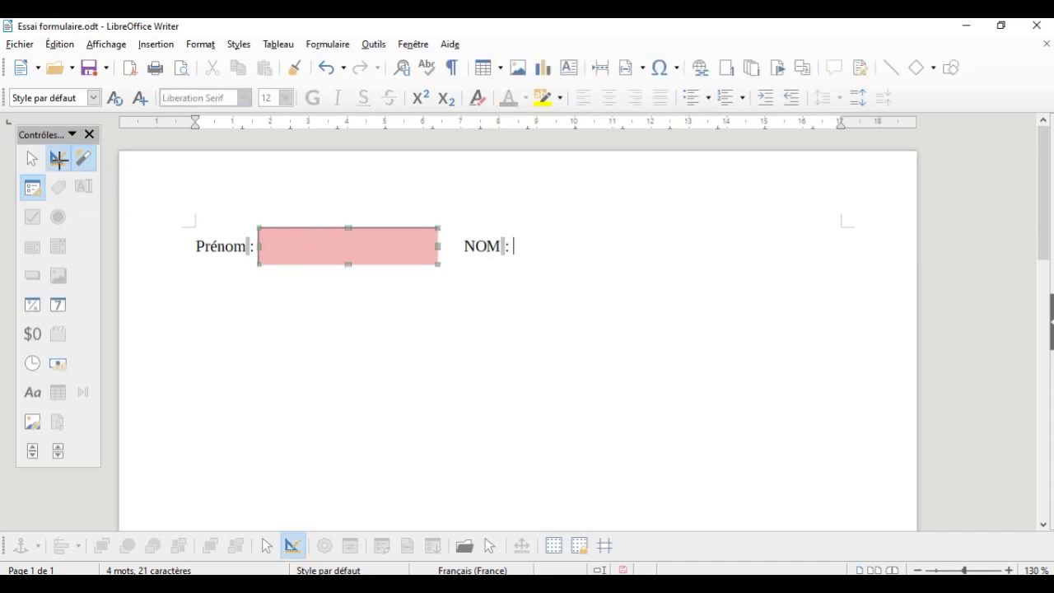
pyautogui.rightClick(319, 246)
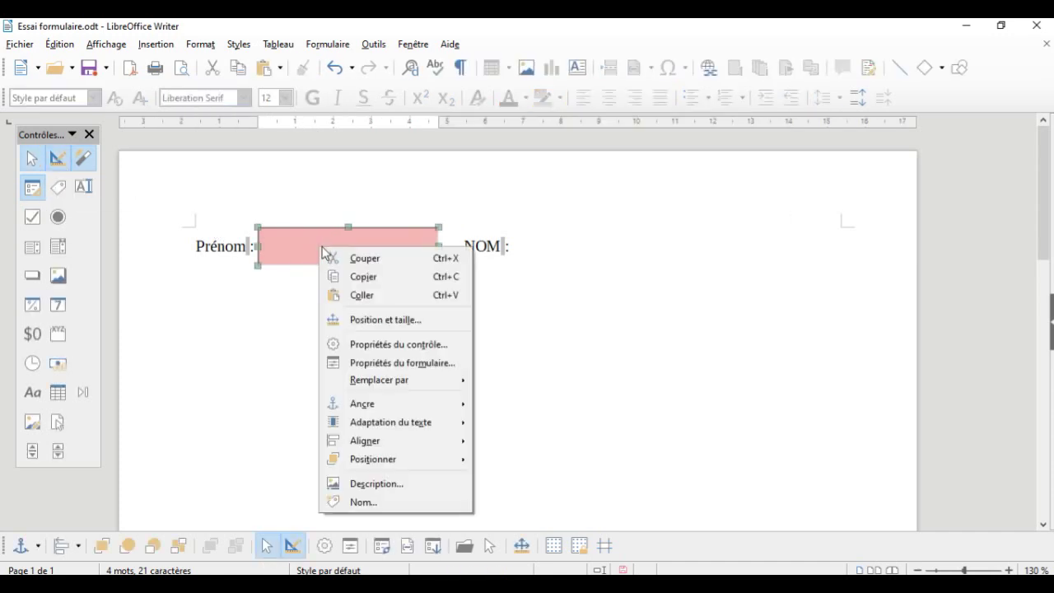
pyautogui.click(347, 277)
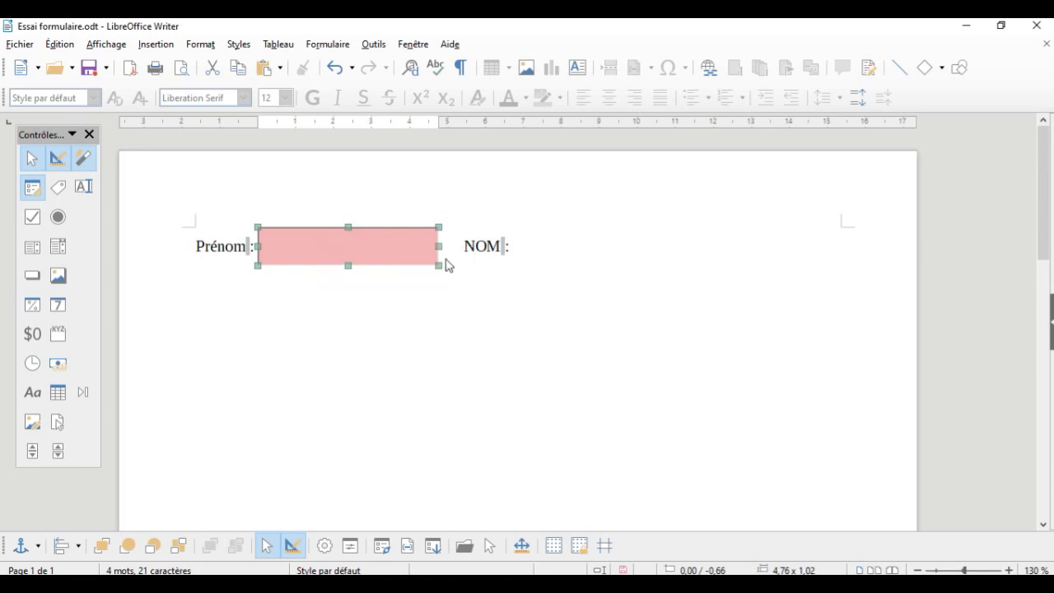
pyautogui.click(536, 244)
pyautogui.hotkey('ctrl', 'v')
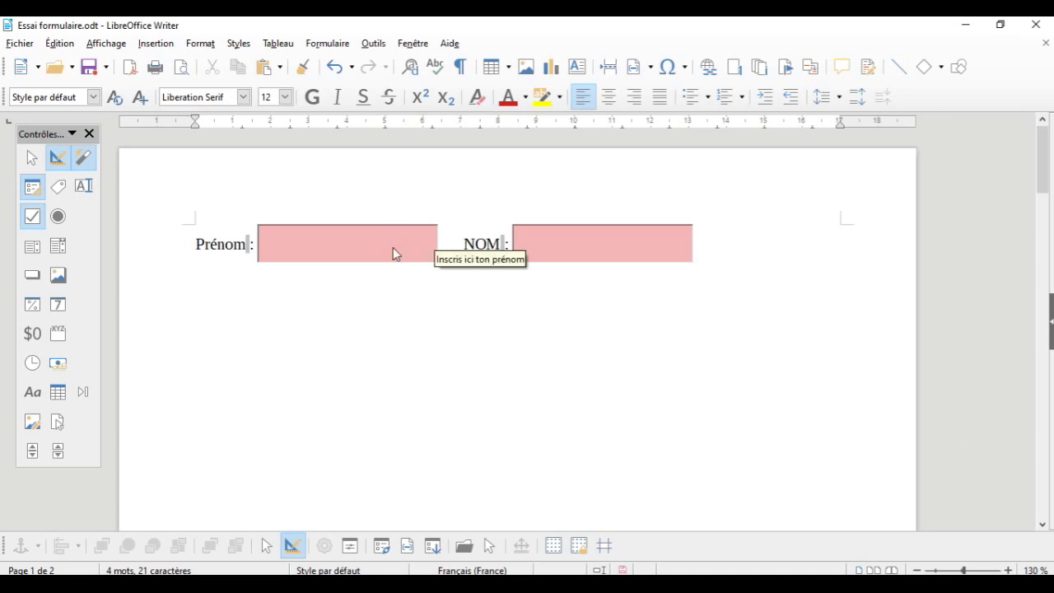
# Step: Change the help text of the text box beside "NOM :" to "Inscris ici ton nom" and close its properties
pyautogui.click(566, 245)
pyautogui.doubleClick(566, 245)
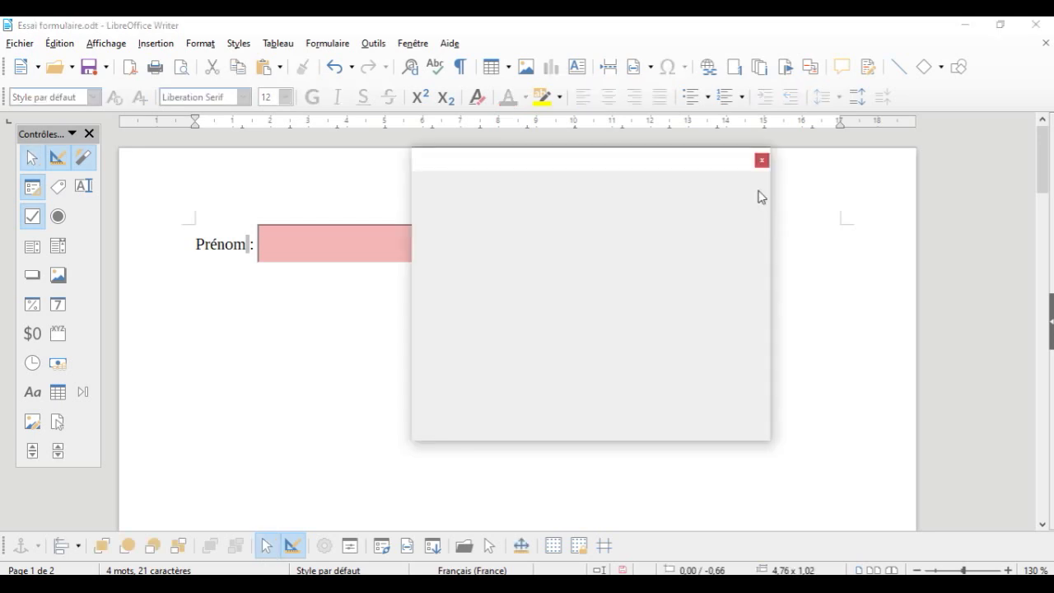
pyautogui.moveTo(763, 236); pyautogui.dragTo(758, 375)
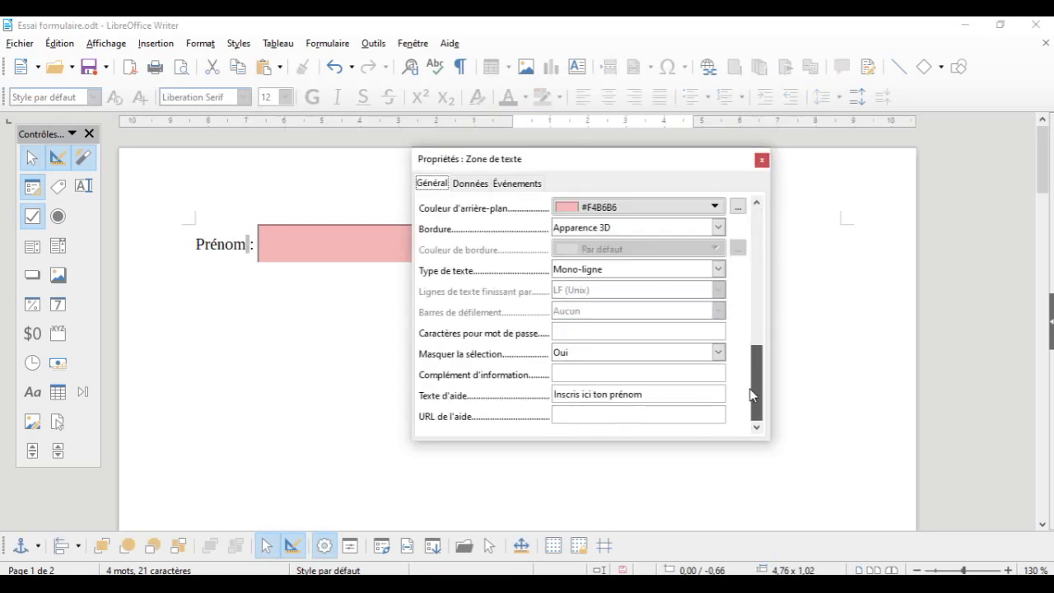
pyautogui.click(626, 394)
pyautogui.press('BackSpace')
pyautogui.press('BackSpace')
pyautogui.press('BackSpace')
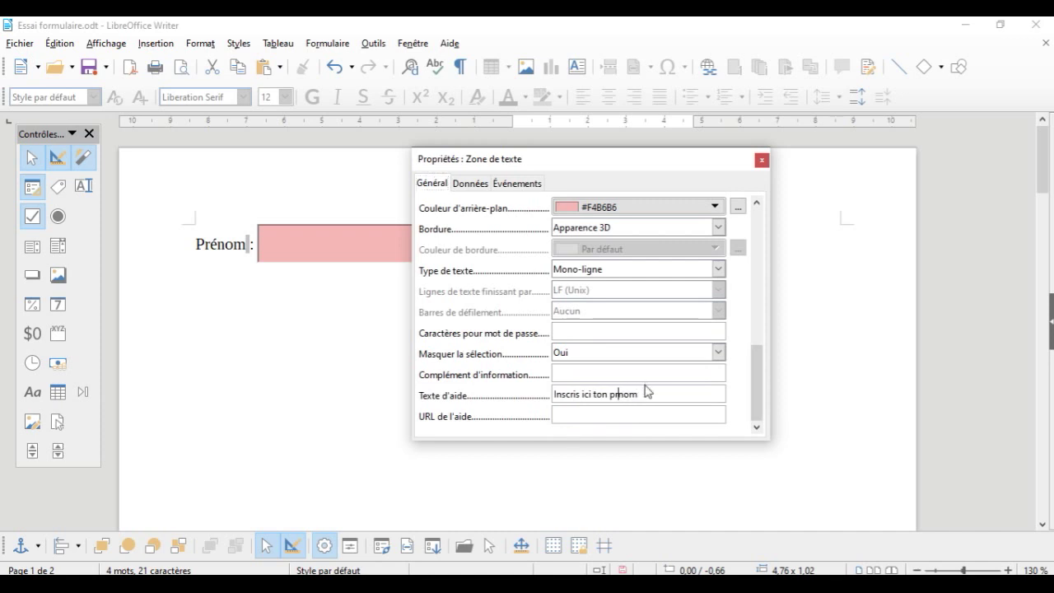
pyautogui.click(763, 161)
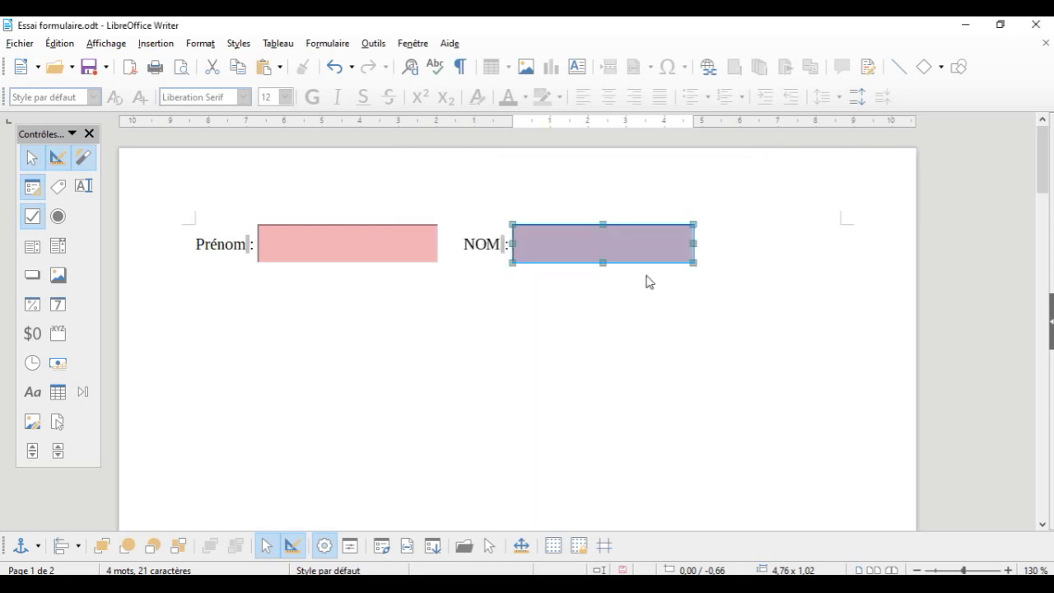
# Step: Turn design mode off and write "Raconte comment se passe le confinement pour toi :" below the name fields
pyautogui.click(55, 158)
pyautogui.click(642, 247)
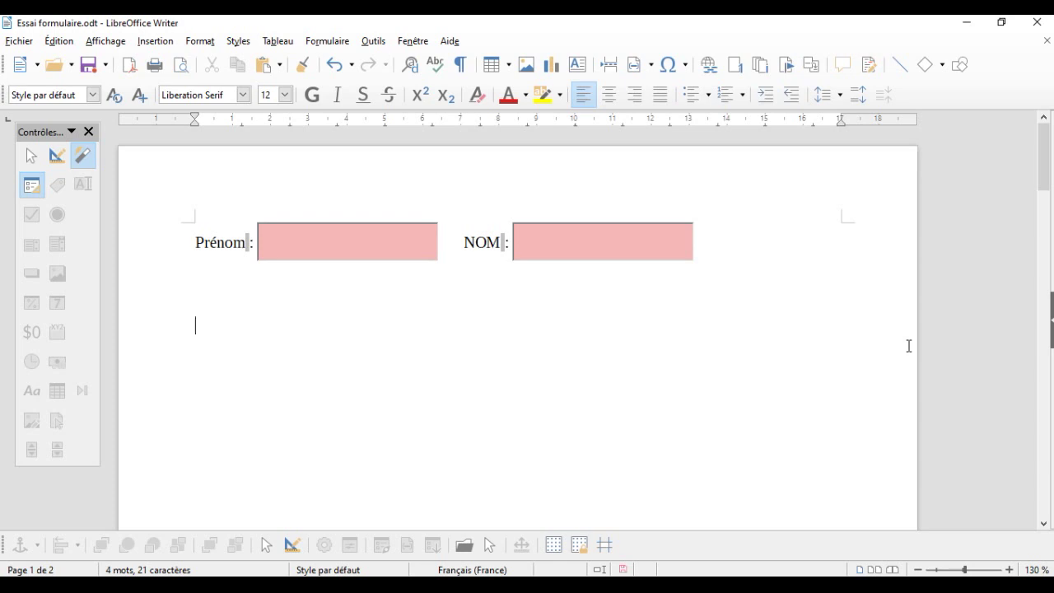
pyautogui.write('Raconte comment se passe le conf')
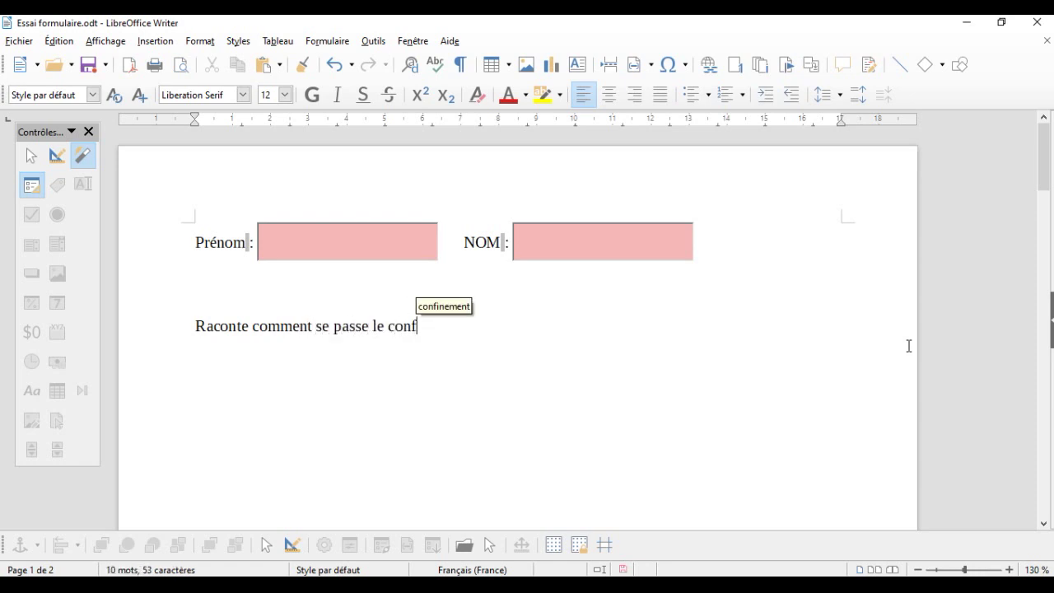
pyautogui.write('inement pour toi :')
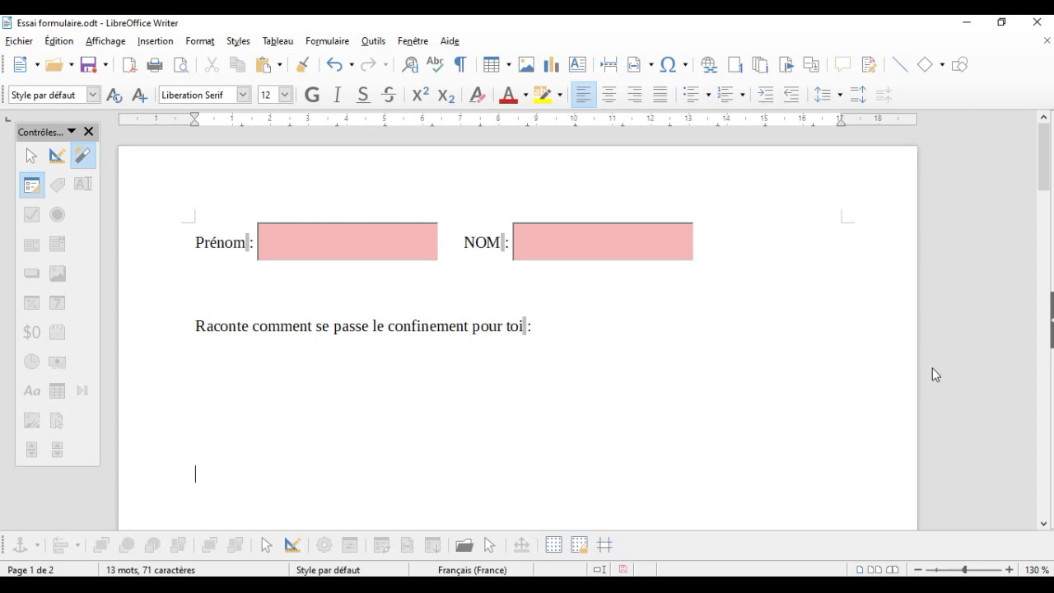
# Step: In design mode, draw a large text box about 16.85 × 5.68 cm across the page below the confinement question
pyautogui.scroll(-3, 934, 370)
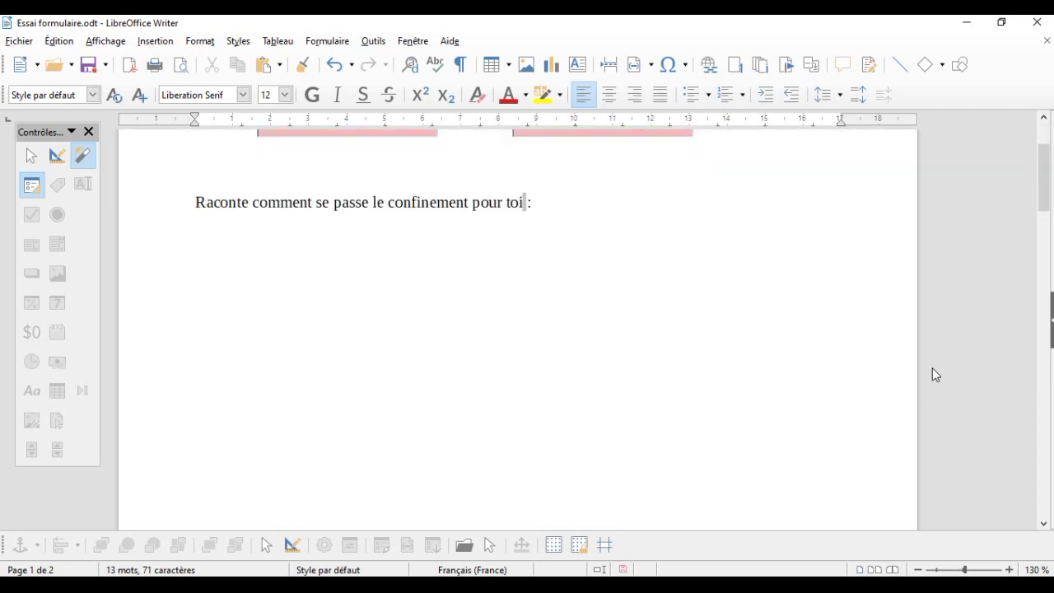
pyautogui.click(203, 404)
pyautogui.click(59, 161)
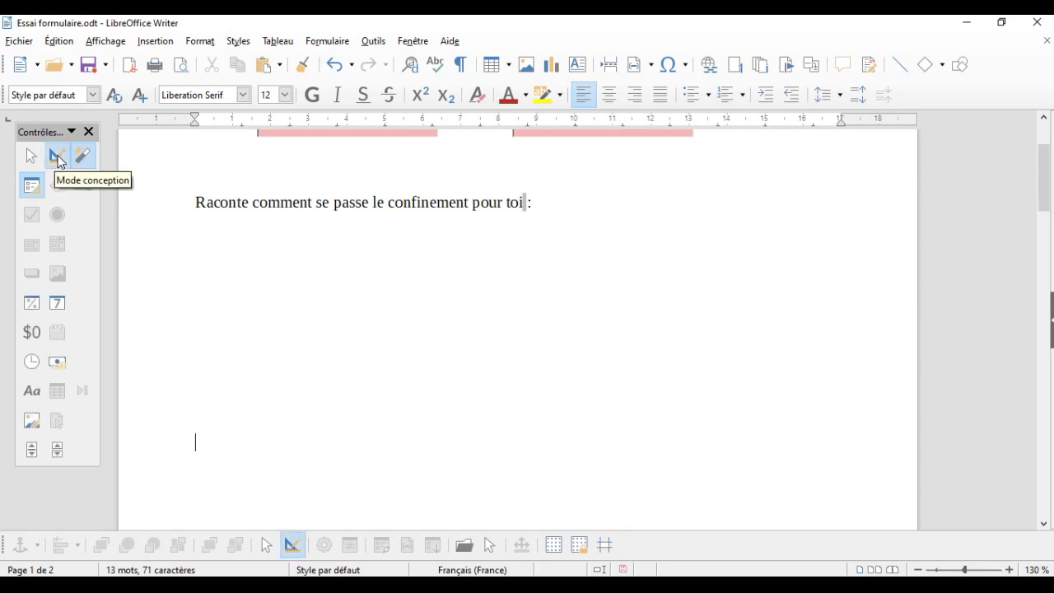
pyautogui.click(85, 184)
pyautogui.moveTo(195, 219); pyautogui.dragTo(433, 332)
pyautogui.moveTo(552, 367); pyautogui.dragTo(840, 437)
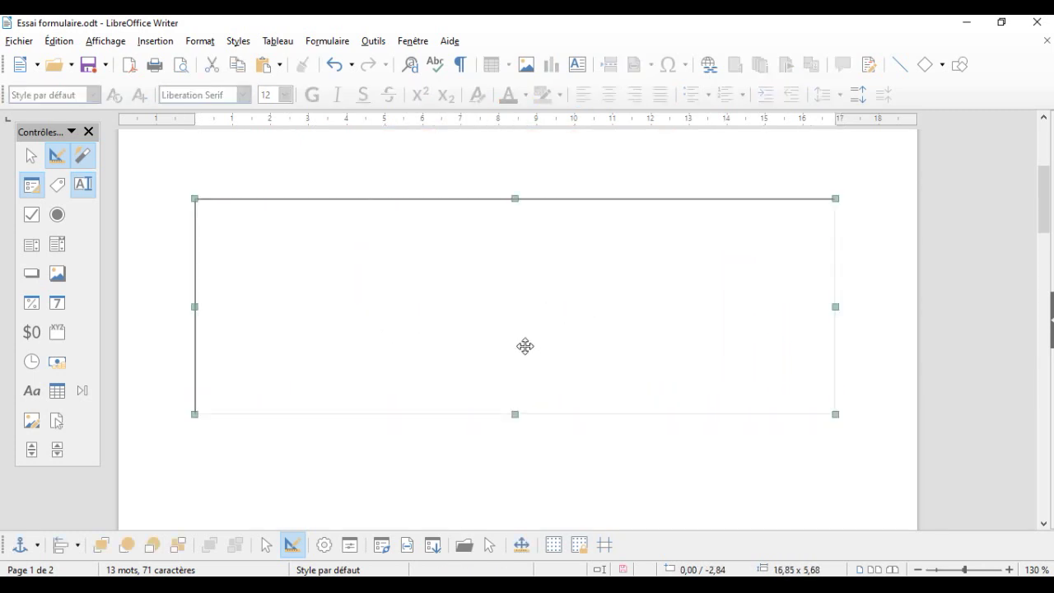
pyautogui.scroll(3, 510, 342)
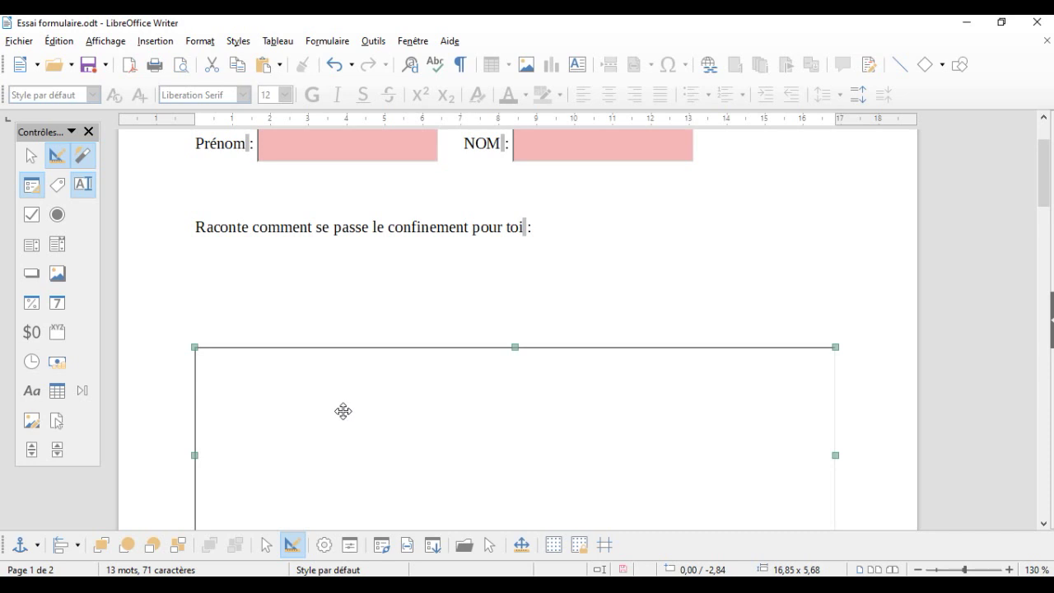
# Step: Set the large text box's maximum text length to 800
pyautogui.doubleClick(439, 405)
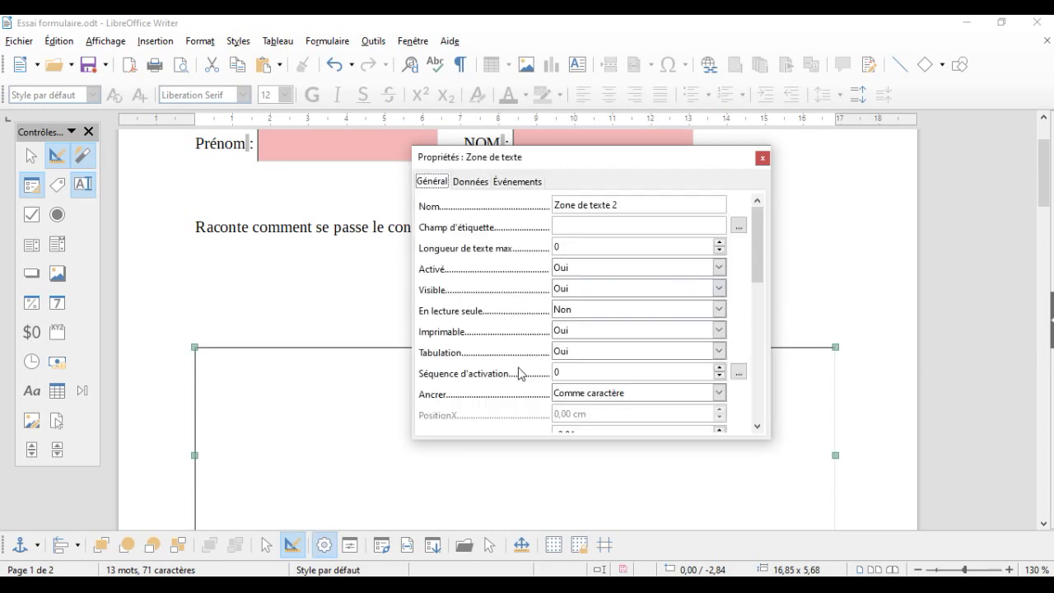
pyautogui.click(581, 244)
pyautogui.moveTo(580, 244); pyautogui.dragTo(544, 247)
pyautogui.moveTo(617, 245); pyautogui.dragTo(540, 249)
pyautogui.write('800')
# Step: Set the large text box's font to Arial, Normal style, 12 pt
pyautogui.moveTo(765, 264); pyautogui.dragTo(748, 327)
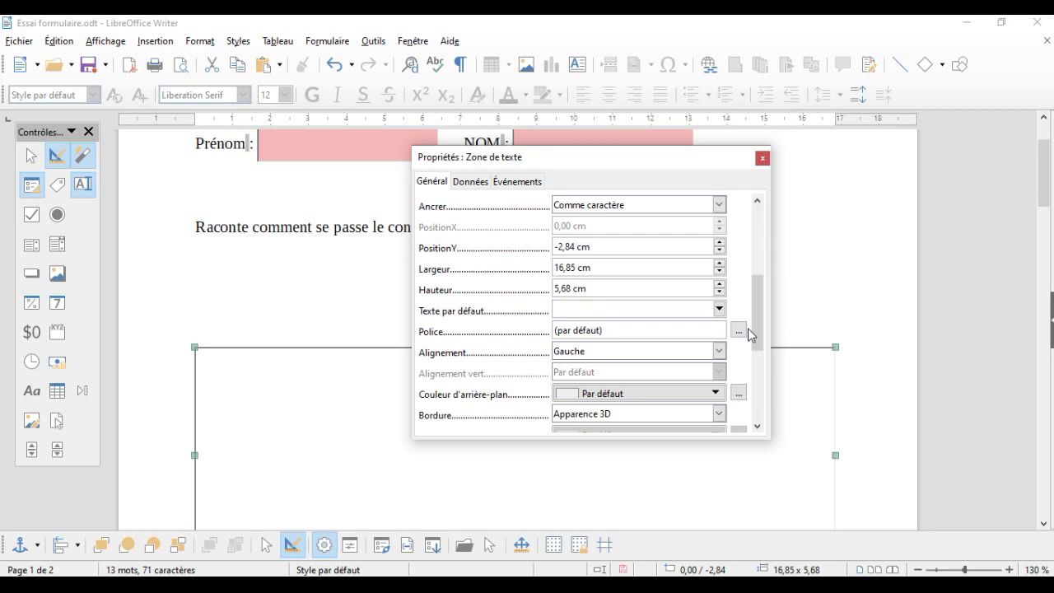
pyautogui.click(739, 331)
pyautogui.moveTo(497, 239); pyautogui.dragTo(387, 239)
pyautogui.write('Arial')
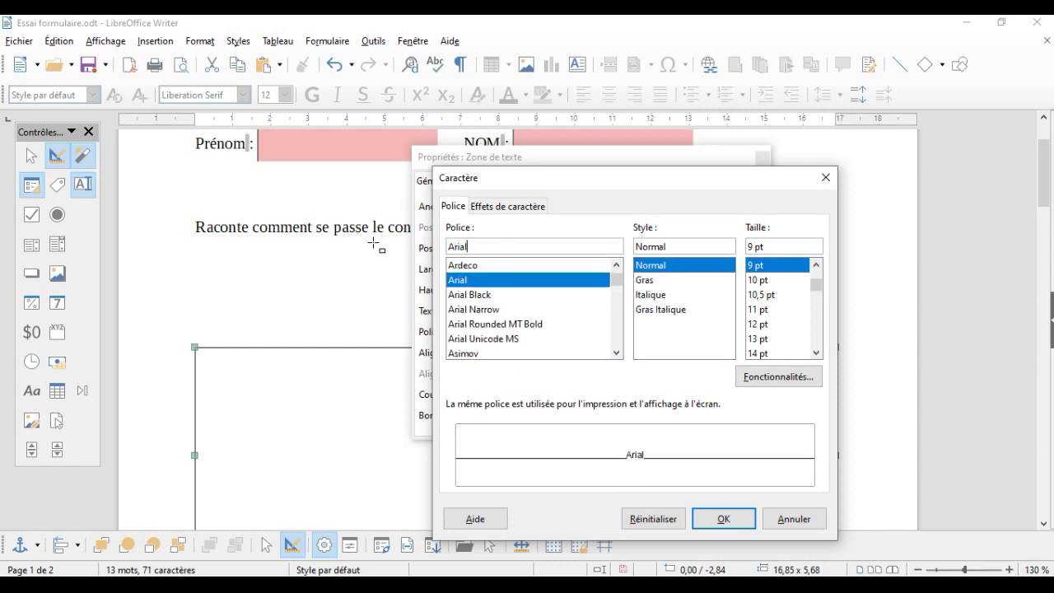
pyautogui.click(778, 326)
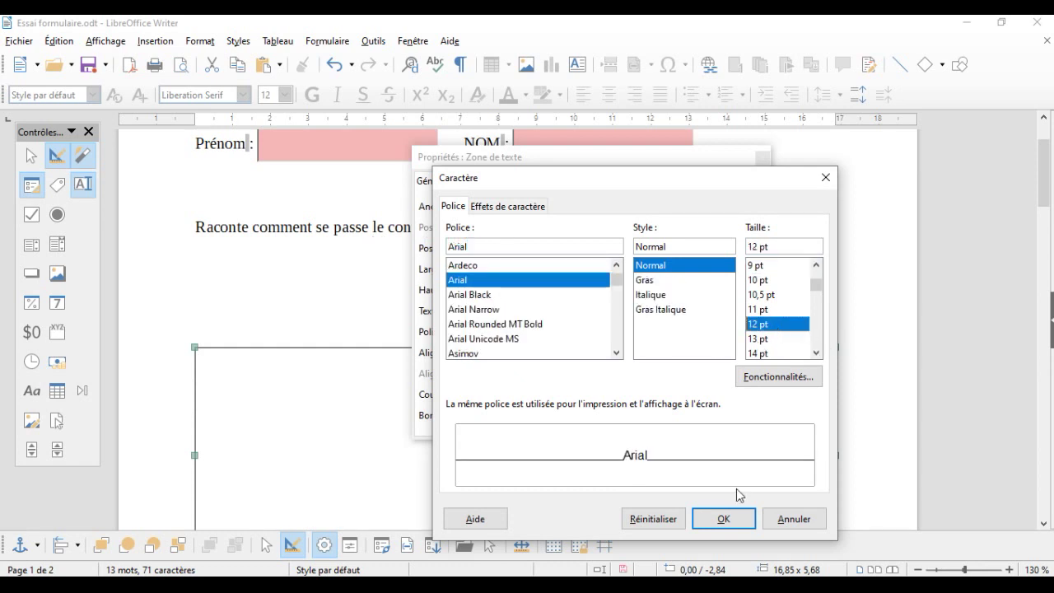
pyautogui.click(729, 518)
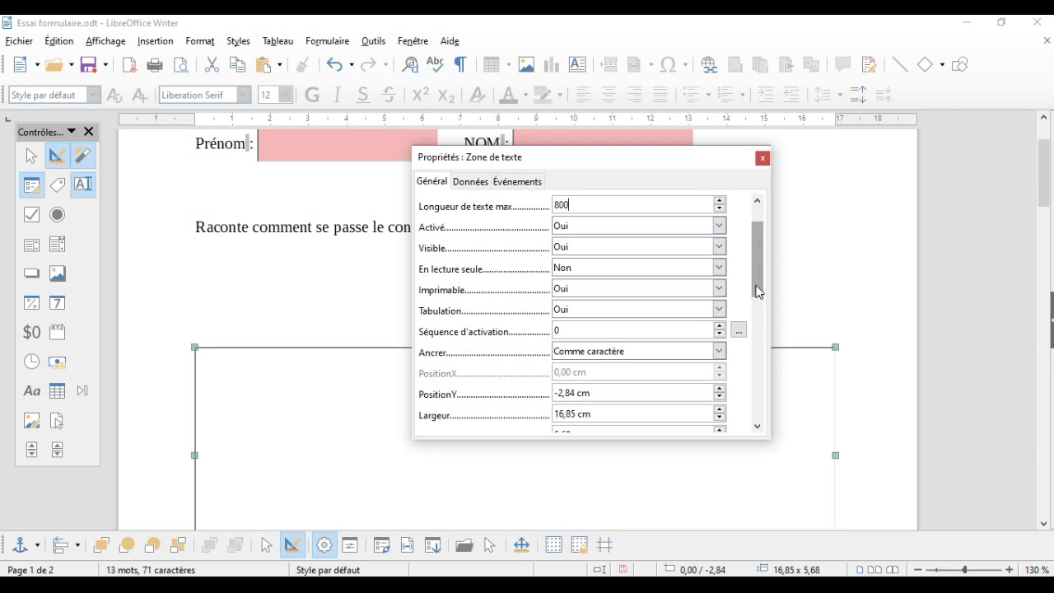
# Step: Try the Mono-ligne text type on the large text box, restore Multi-ligne and close its properties
pyautogui.moveTo(757, 291); pyautogui.dragTo(760, 388)
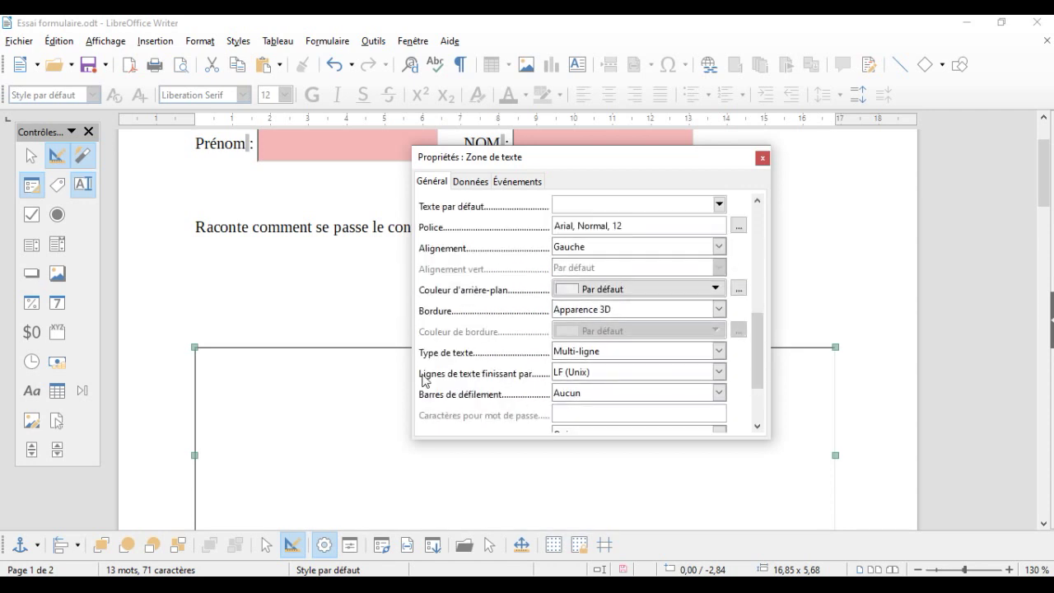
pyautogui.click(646, 354)
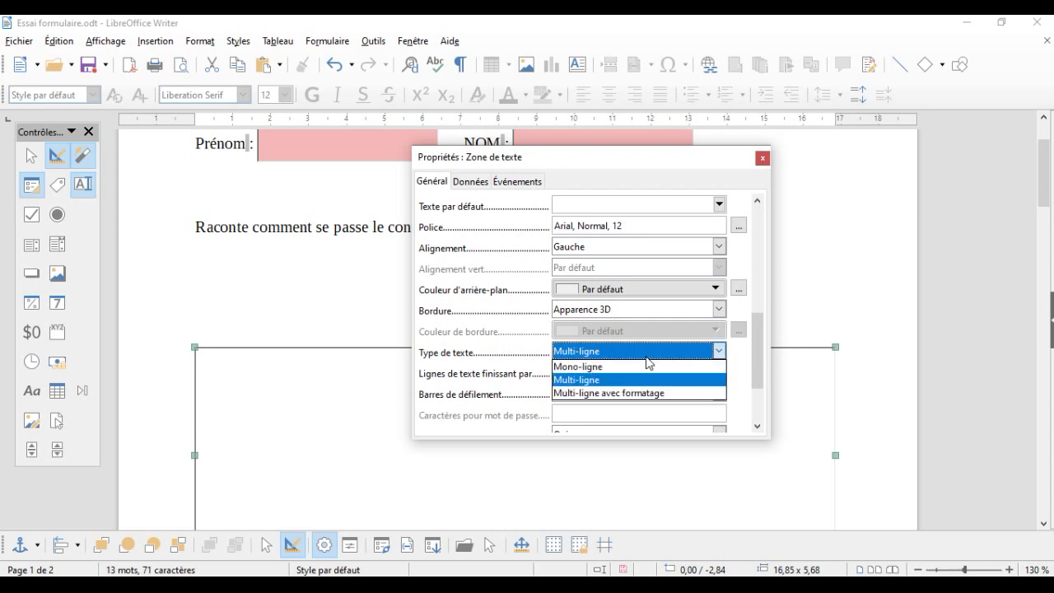
pyautogui.click(603, 368)
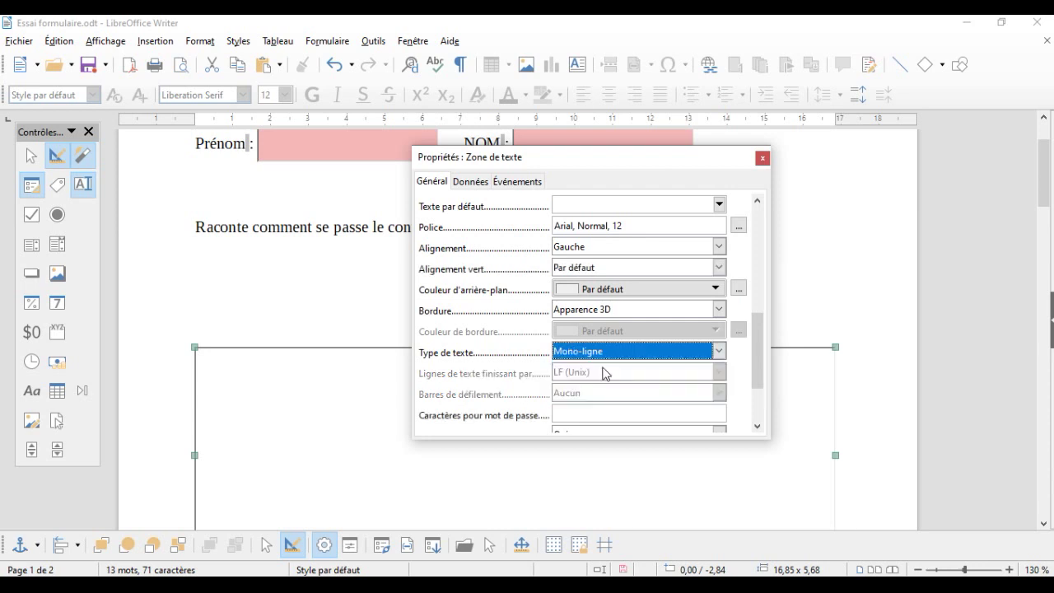
pyautogui.click(632, 359)
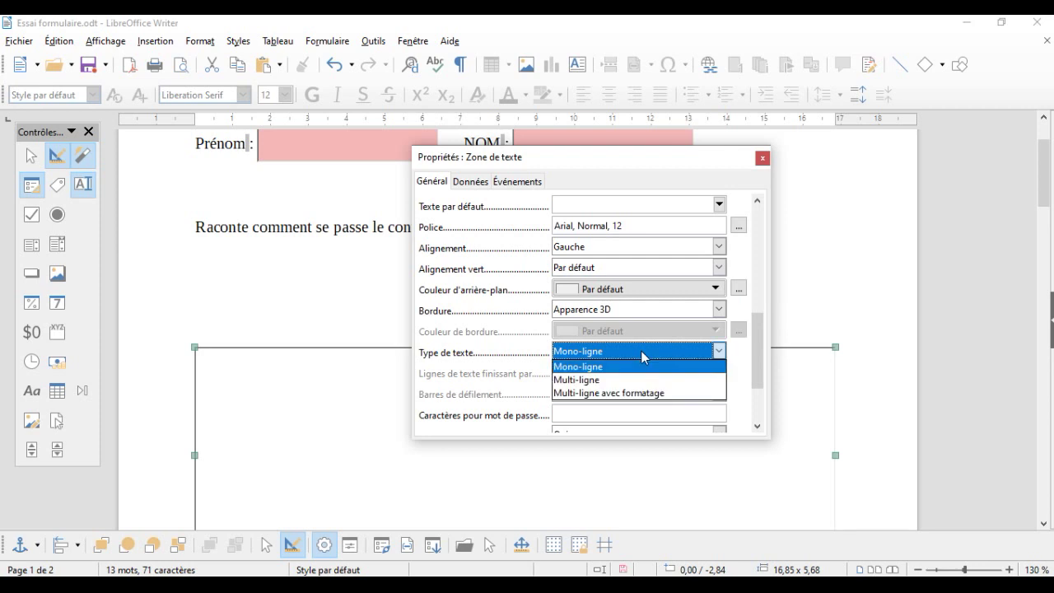
pyautogui.click(610, 384)
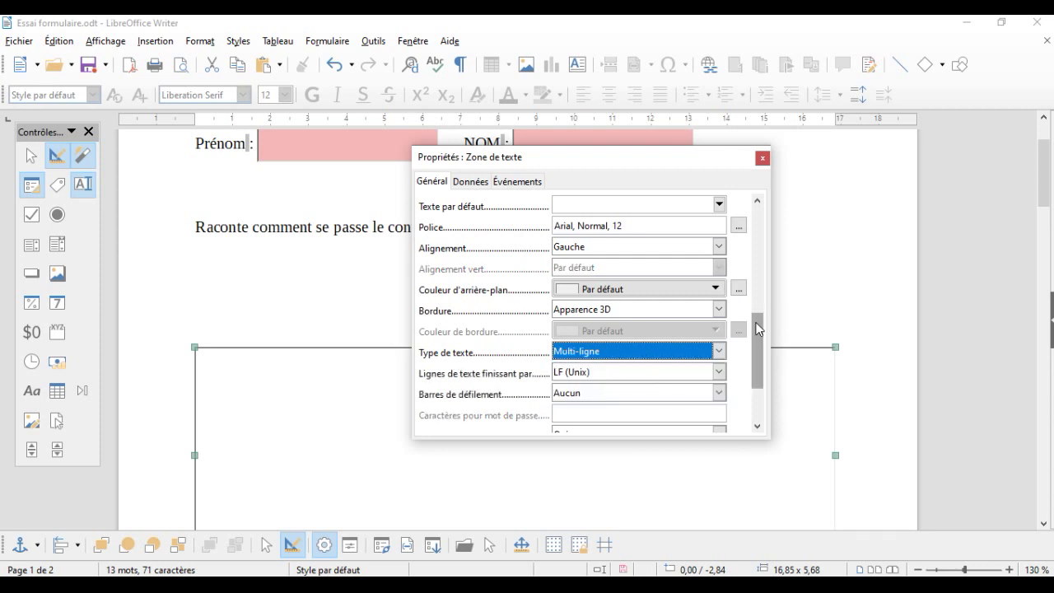
pyautogui.moveTo(758, 329); pyautogui.dragTo(764, 382)
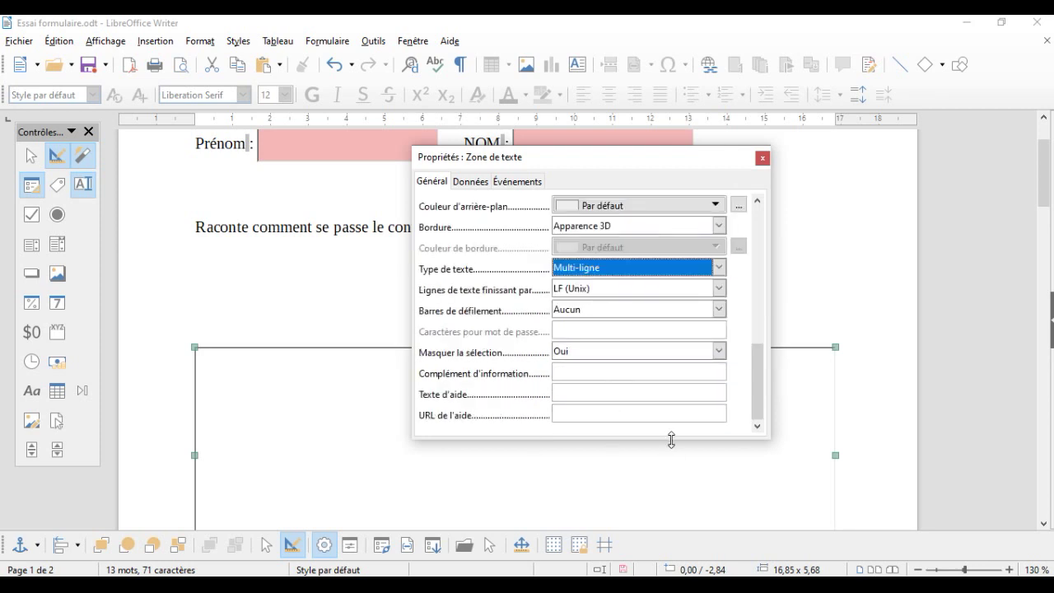
pyautogui.click(763, 159)
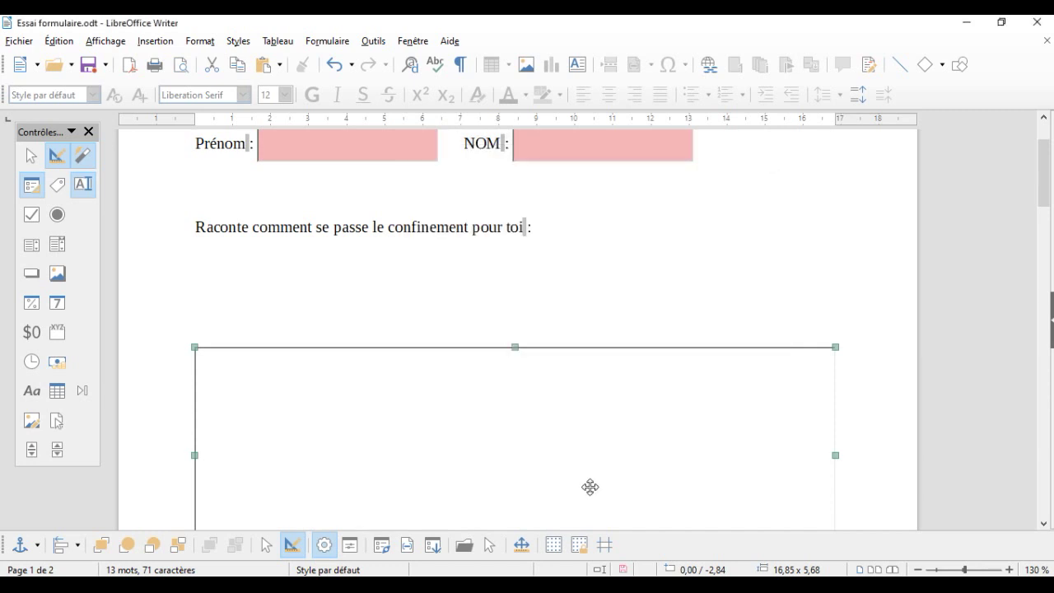
# Step: Set the large text box's background colour to light pink #F4AEAE and close its properties
pyautogui.doubleClick(499, 423)
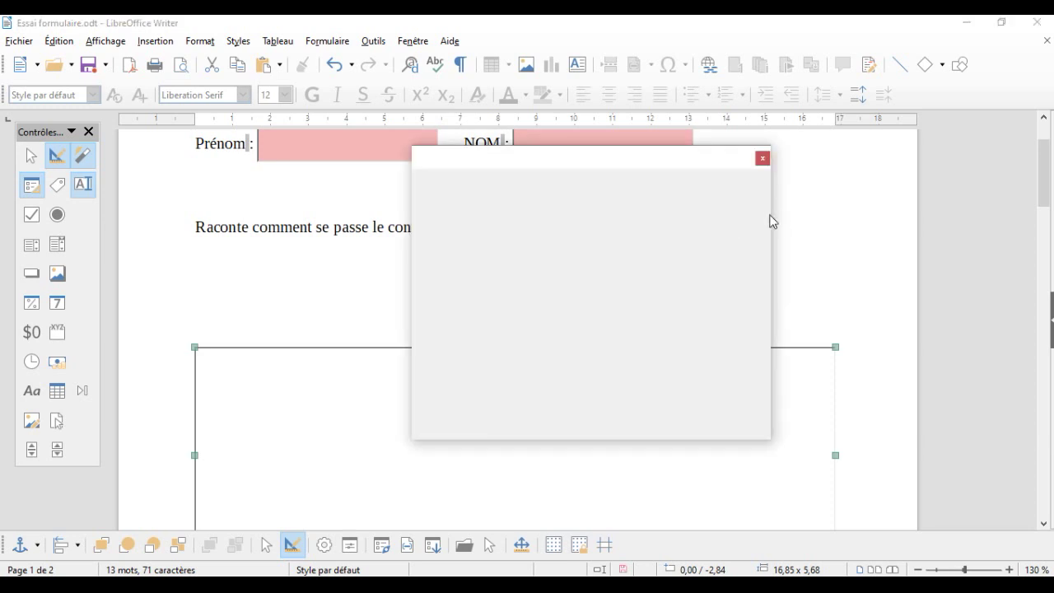
pyautogui.moveTo(758, 243); pyautogui.dragTo(757, 313)
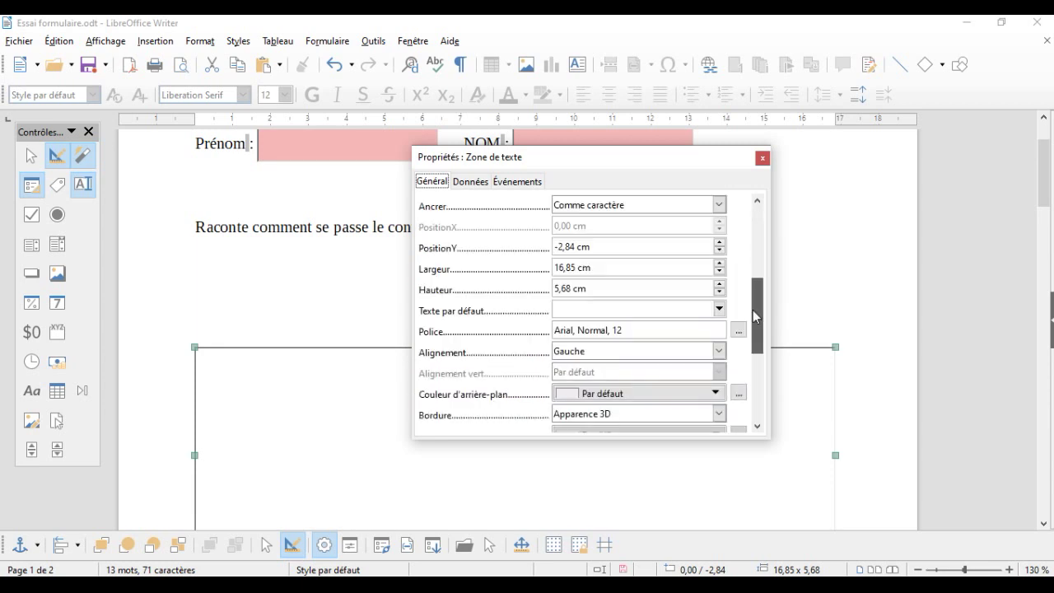
pyautogui.scroll(-1, 753, 309)
pyautogui.click(737, 332)
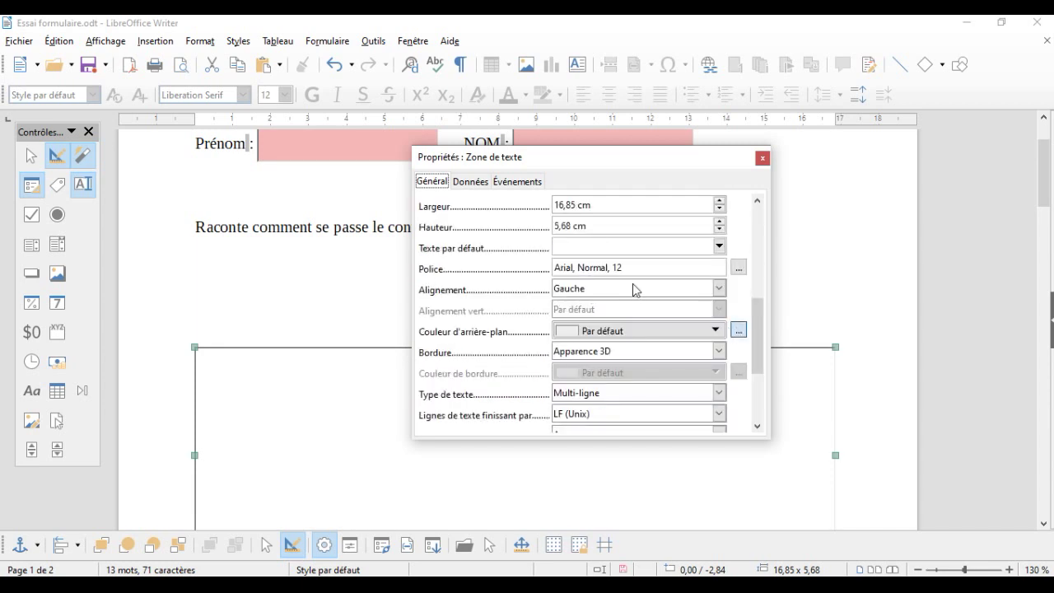
pyautogui.click(492, 207)
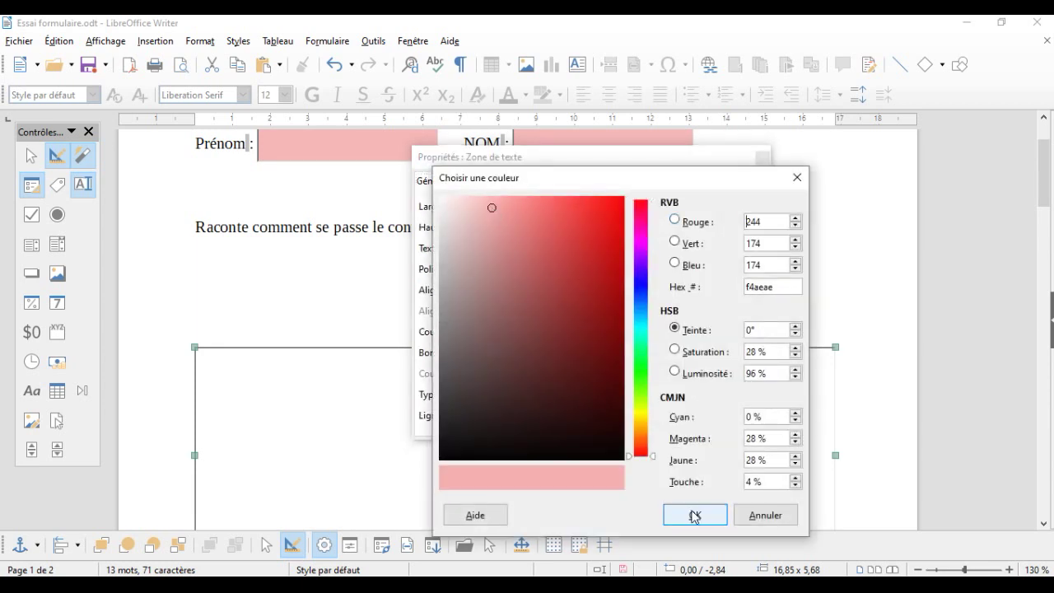
pyautogui.press('Return')
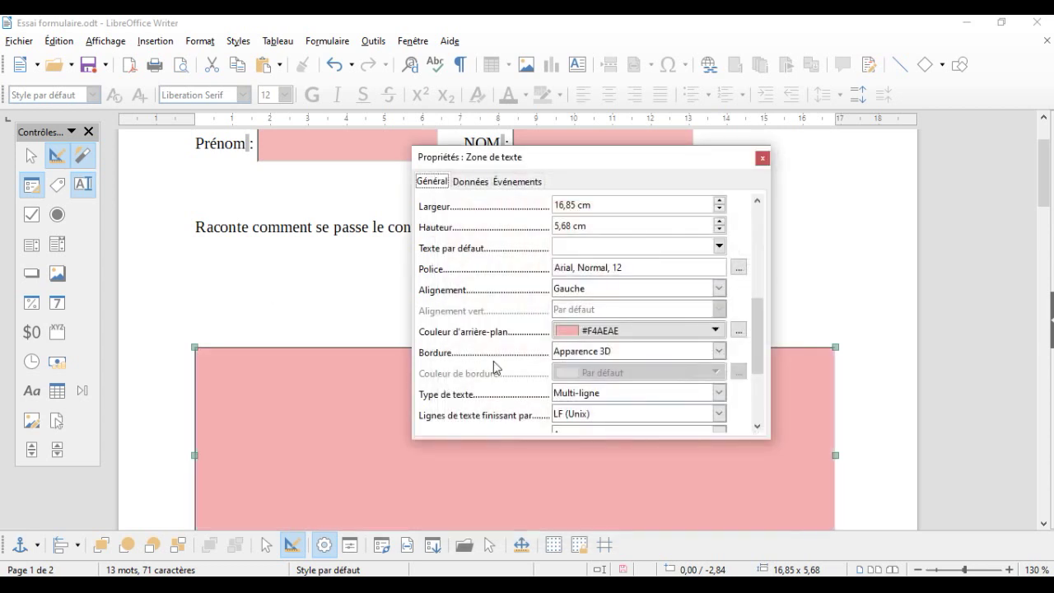
pyautogui.click(762, 159)
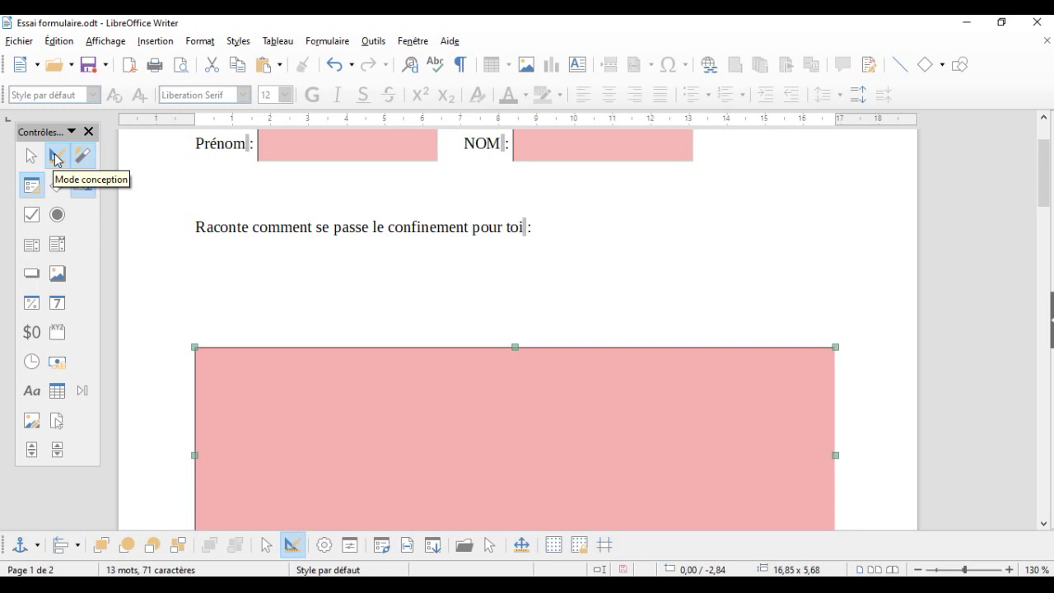
# Step: Leave design mode and remove the blank lines between the confinement question and the large text box
pyautogui.click(57, 159)
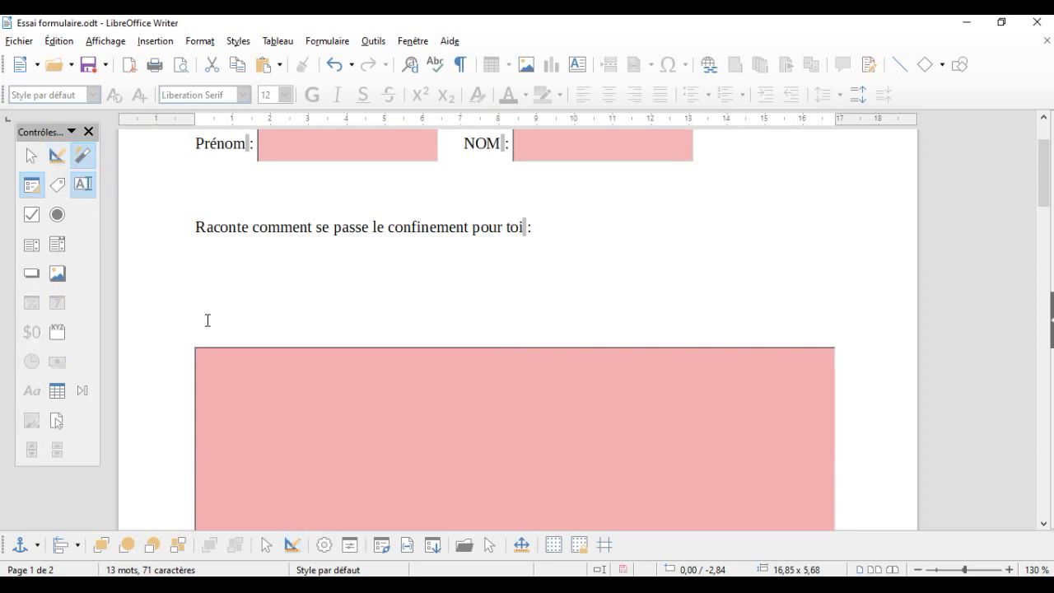
pyautogui.click(203, 332)
pyautogui.press('BackSpace')
pyautogui.press('BackSpace')
pyautogui.press('BackSpace')
pyautogui.press('BackSpace')
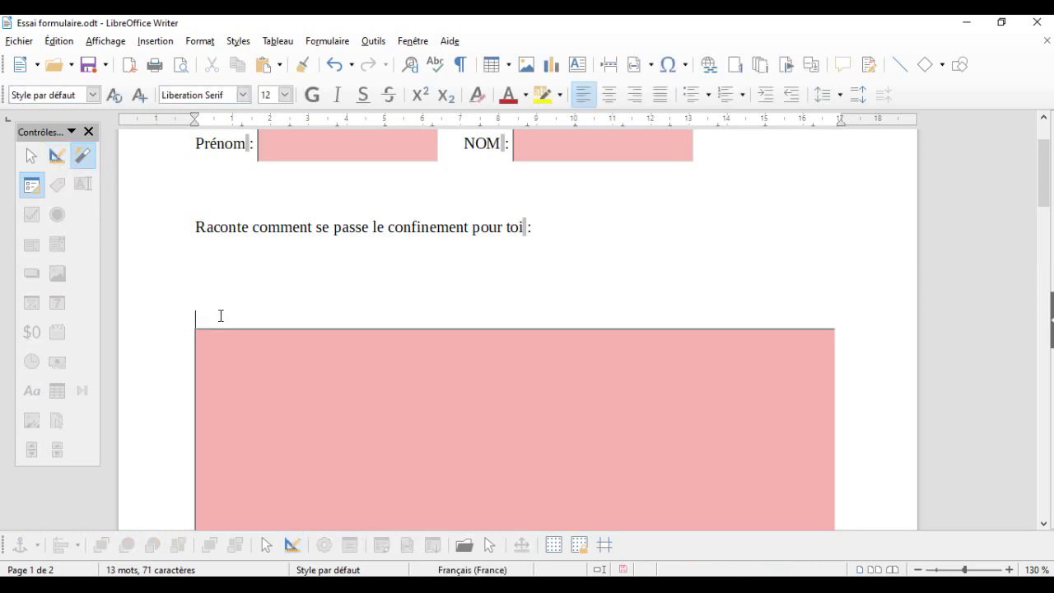
pyautogui.press('BackSpace')
pyautogui.press('BackSpace')
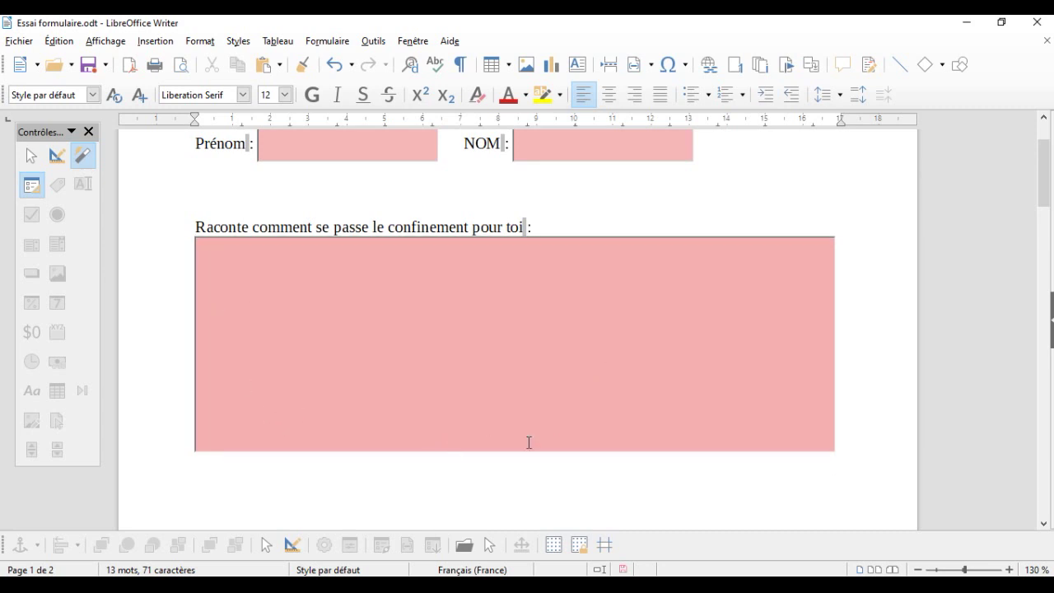
# Step: Add the question "Quel est l'hymne de la France :" below the large text box
pyautogui.click(229, 485)
pyautogui.write("Quel est l'hymne de la France")
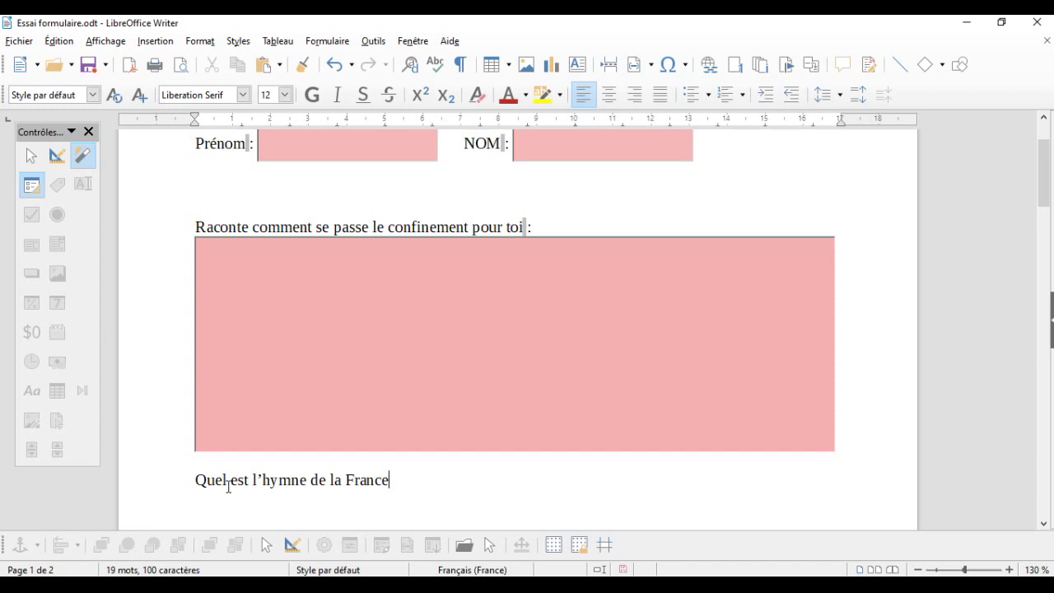
pyautogui.write(' :')
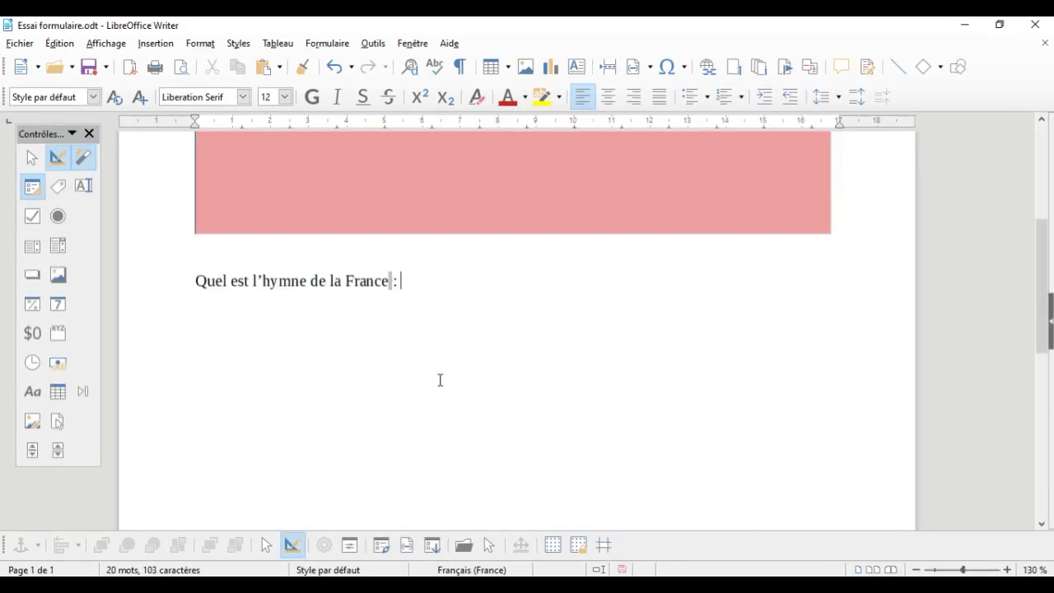
# Step: Draw a list box about 9.57 × 1.47 cm after the anthem question and dismiss its data-source wizard
pyautogui.click(30, 247)
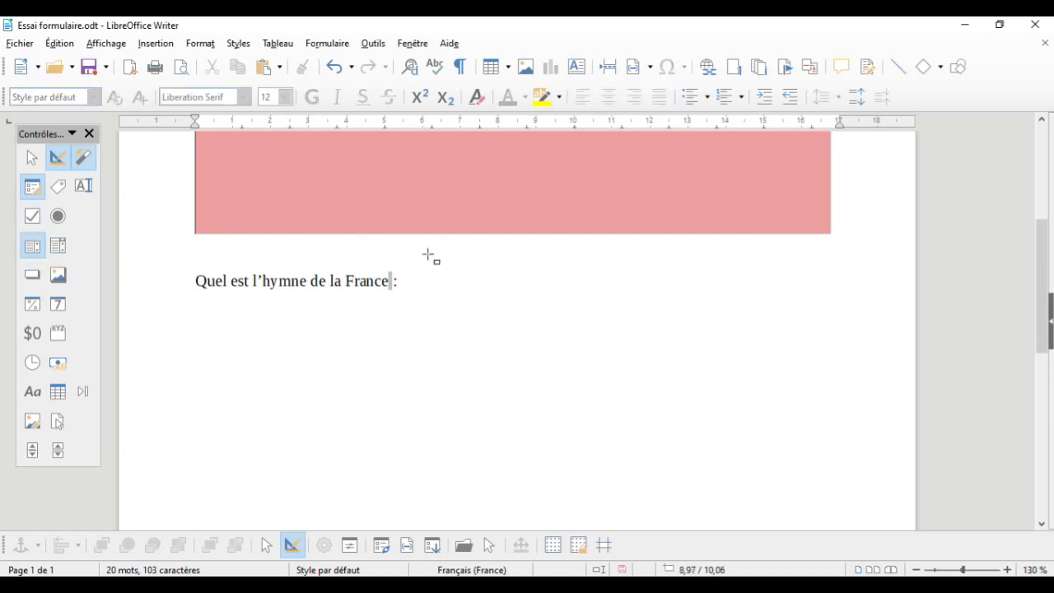
pyautogui.moveTo(404, 251); pyautogui.dragTo(768, 307)
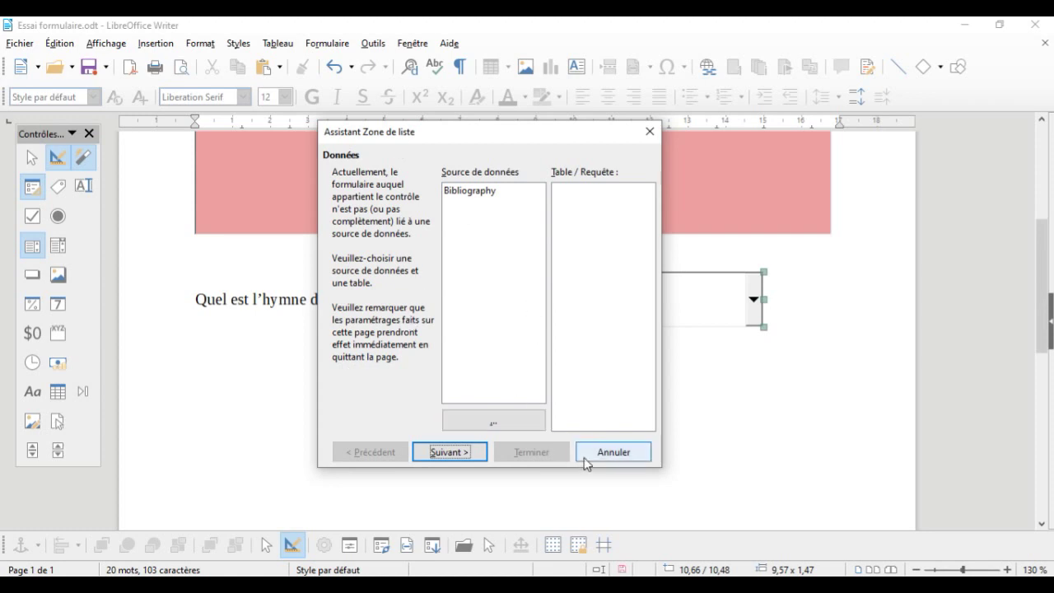
pyautogui.click(613, 452)
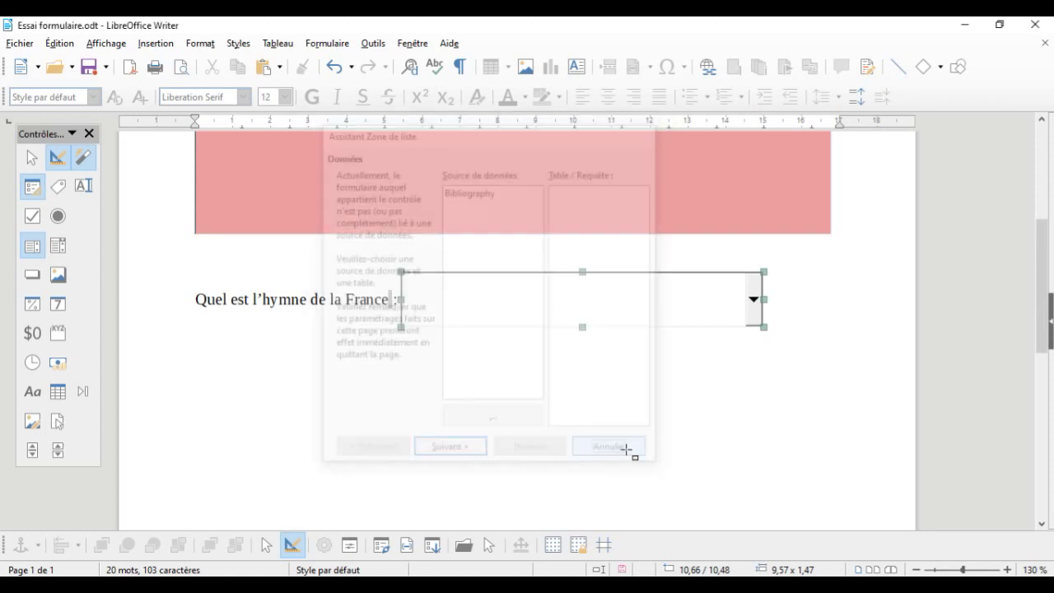
# Step: Open the anthem list box's properties and enter "God save the Queen" as its first list entry
pyautogui.doubleClick(543, 298)
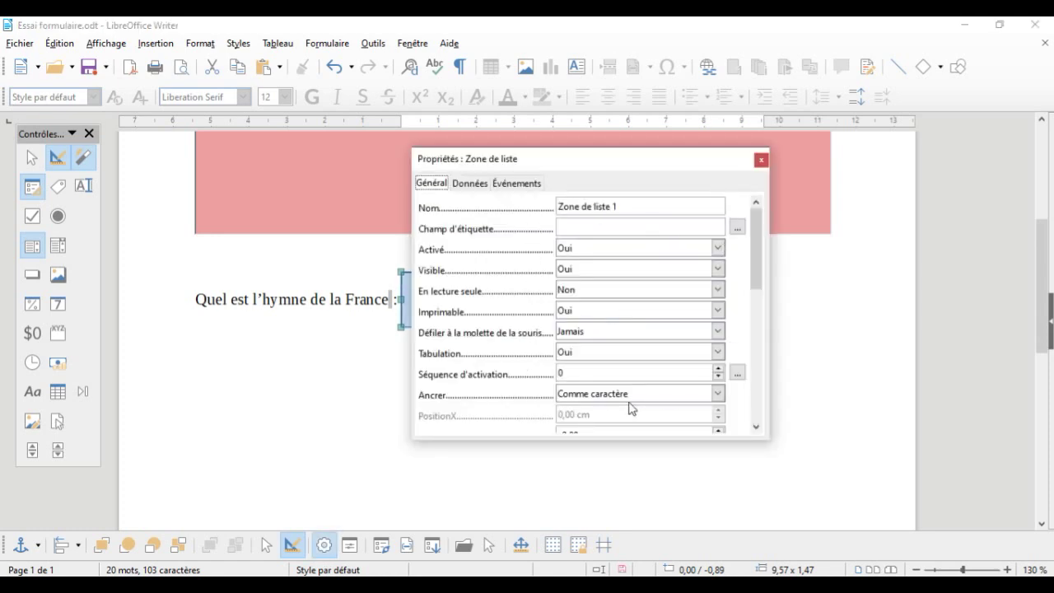
pyautogui.moveTo(758, 264); pyautogui.dragTo(752, 322)
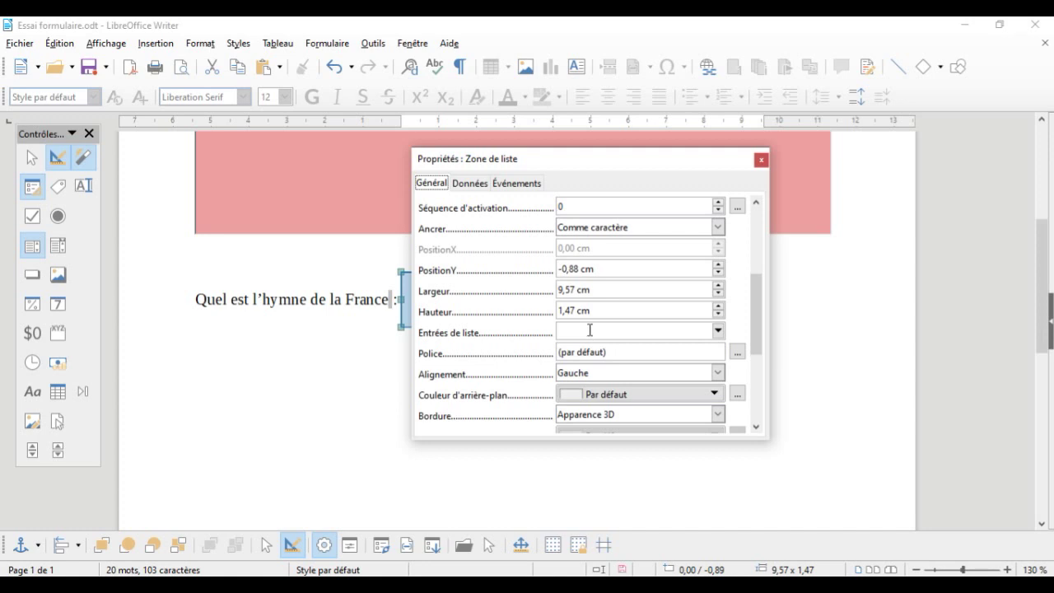
pyautogui.click(574, 334)
pyautogui.write('Gode')
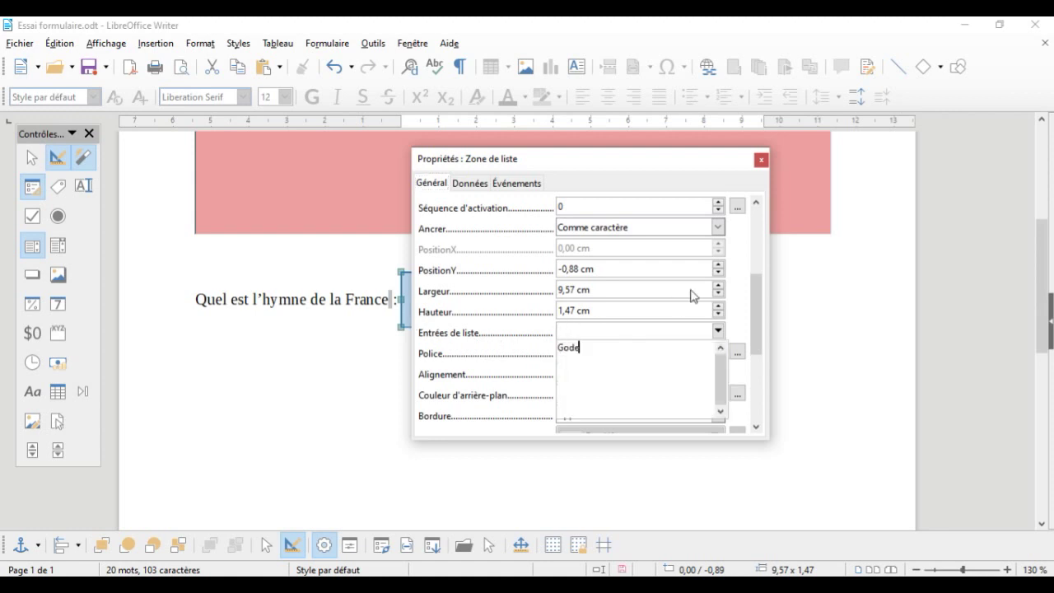
pyautogui.write(' ave the Quen')
pyautogui.click(692, 290)
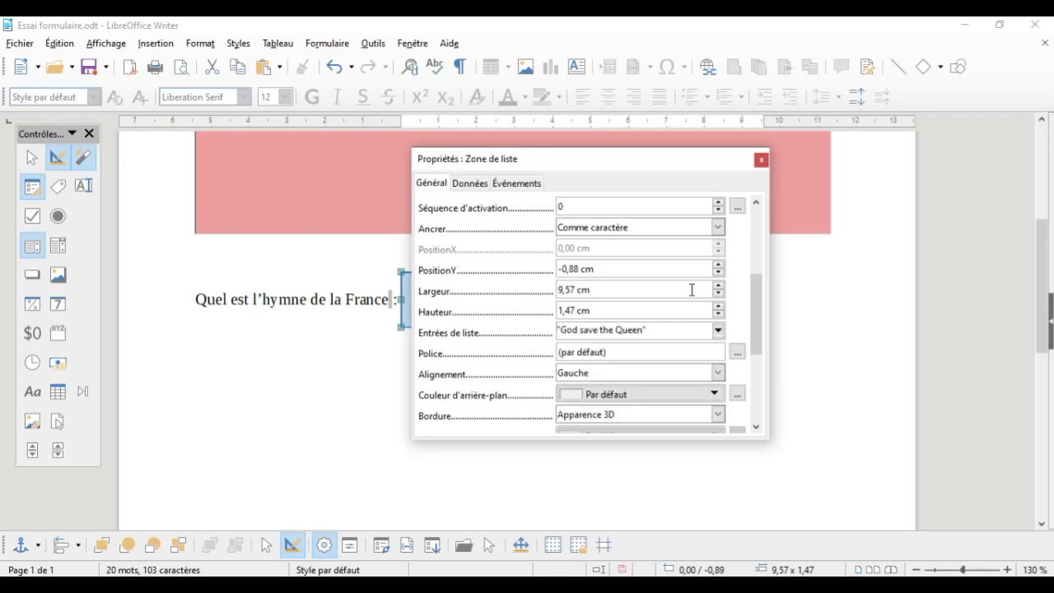
# Step: Add "La Marseillaise" and "Das Lied der Deutschen" as further list entries and close the list box's properties
pyautogui.click(658, 333)
pyautogui.click(718, 330)
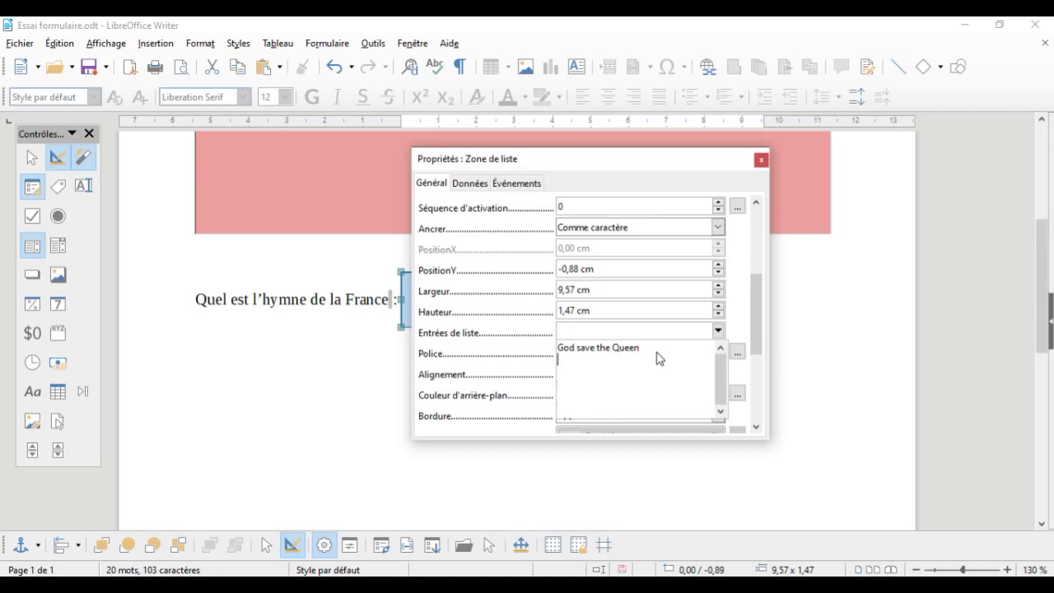
pyautogui.write('a Marseillaise')
pyautogui.write('Li')
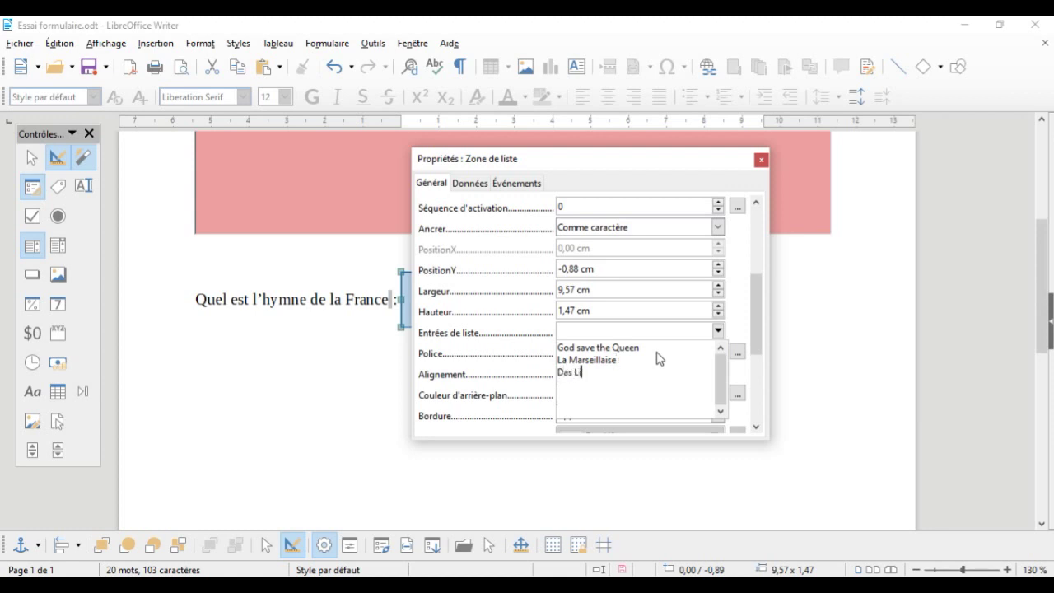
pyautogui.write('ed der Deutschen')
pyautogui.click(743, 351)
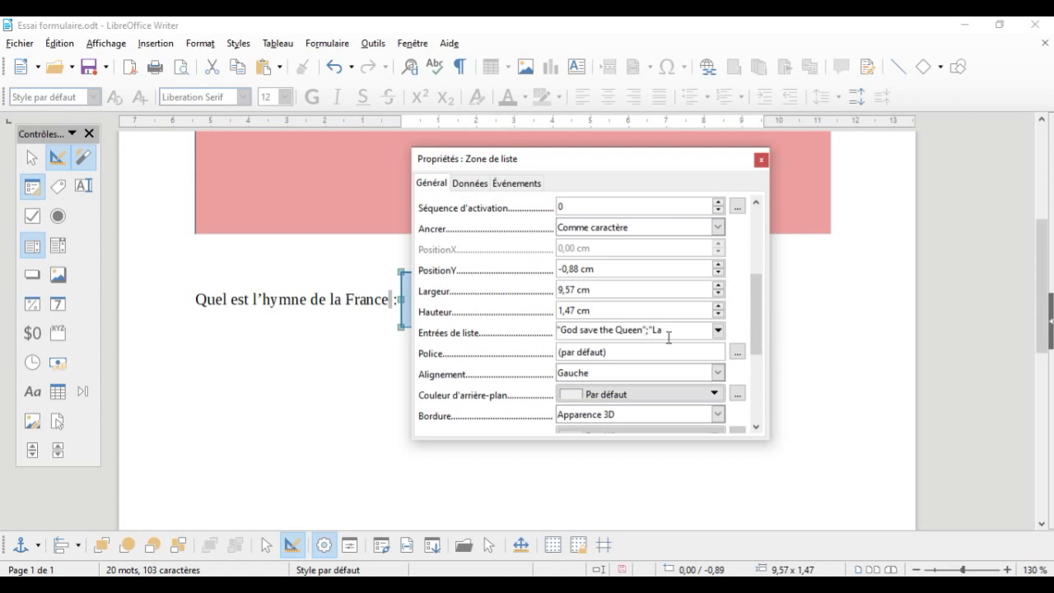
pyautogui.moveTo(759, 348); pyautogui.dragTo(758, 416)
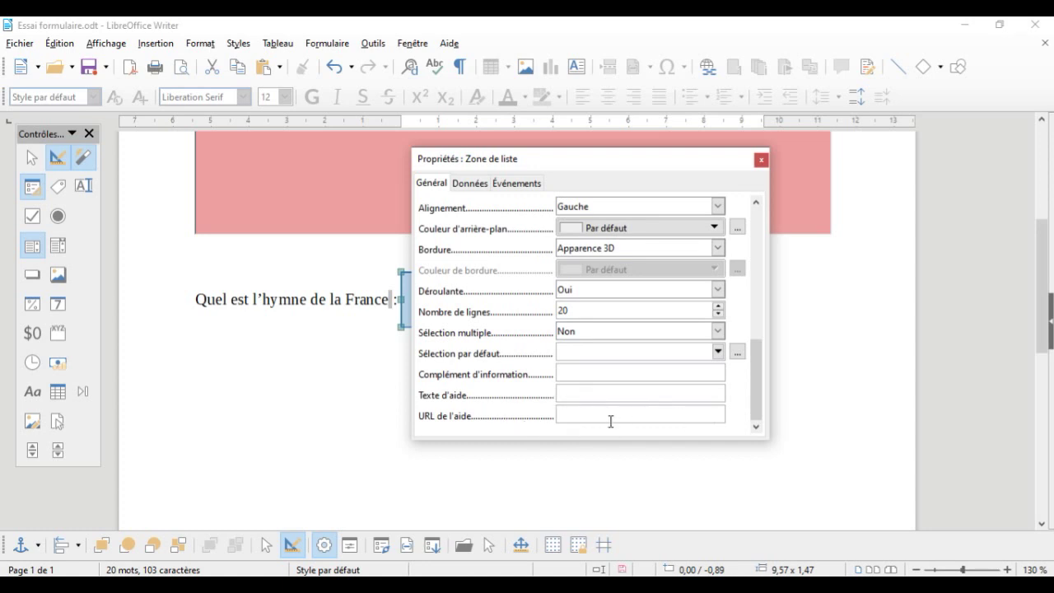
pyautogui.click(762, 160)
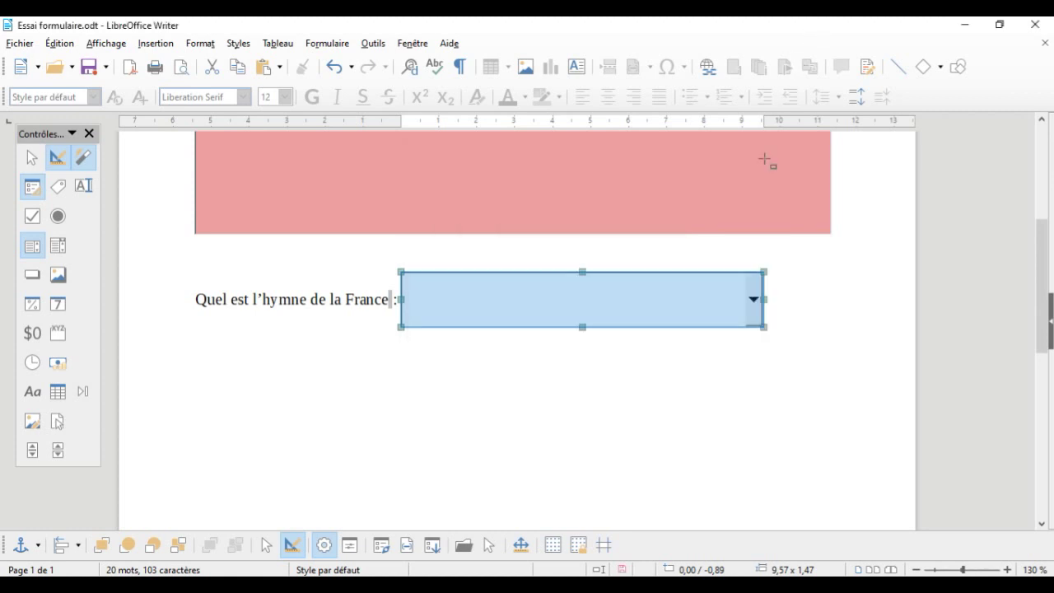
# Step: Leave design mode and check the anthem list box's drop-down choices without selecting one
pyautogui.click(59, 158)
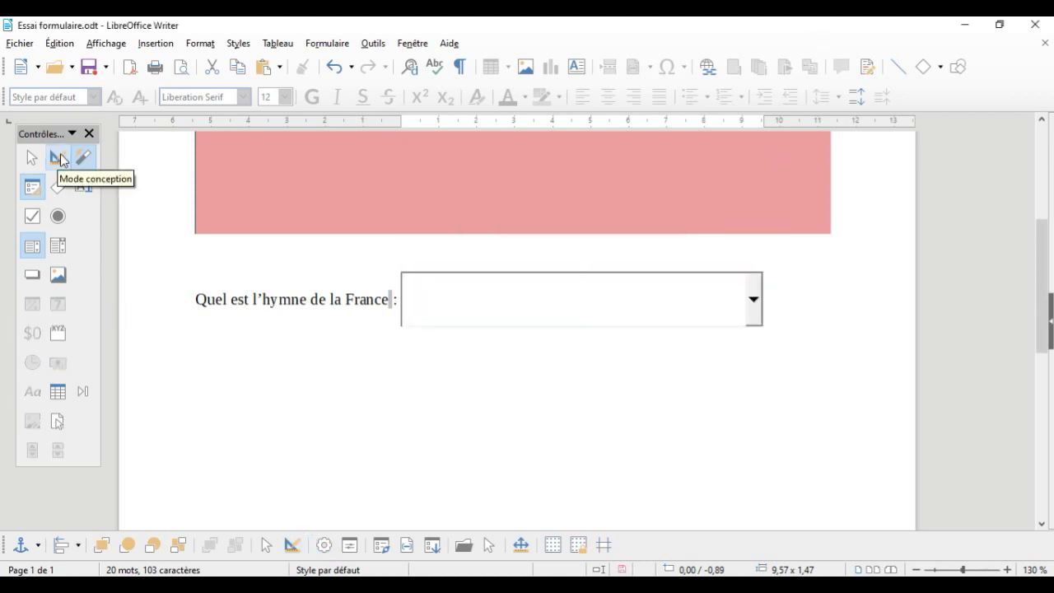
pyautogui.click(754, 302)
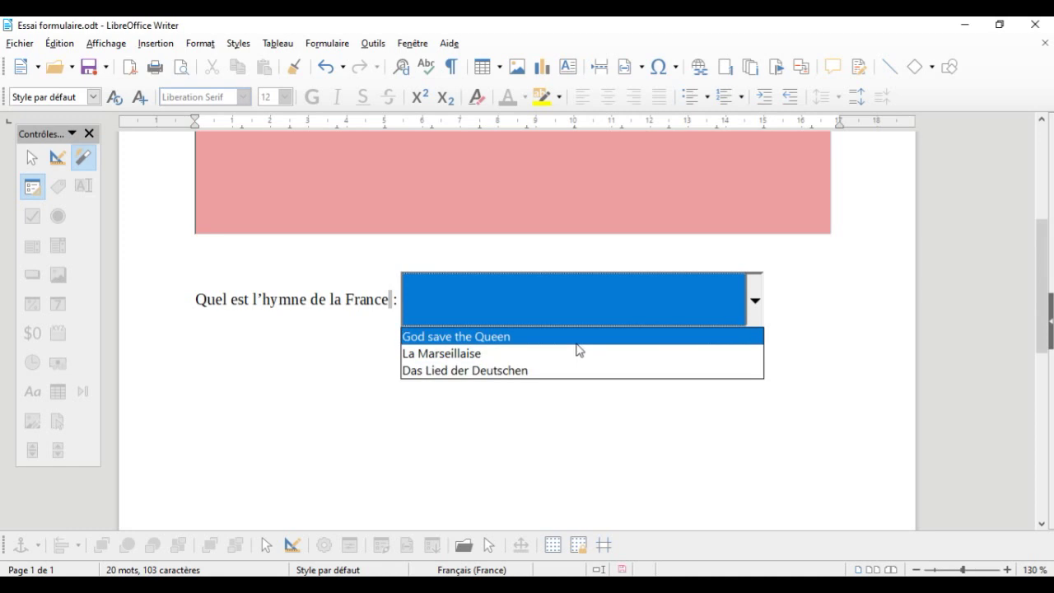
pyautogui.click(663, 446)
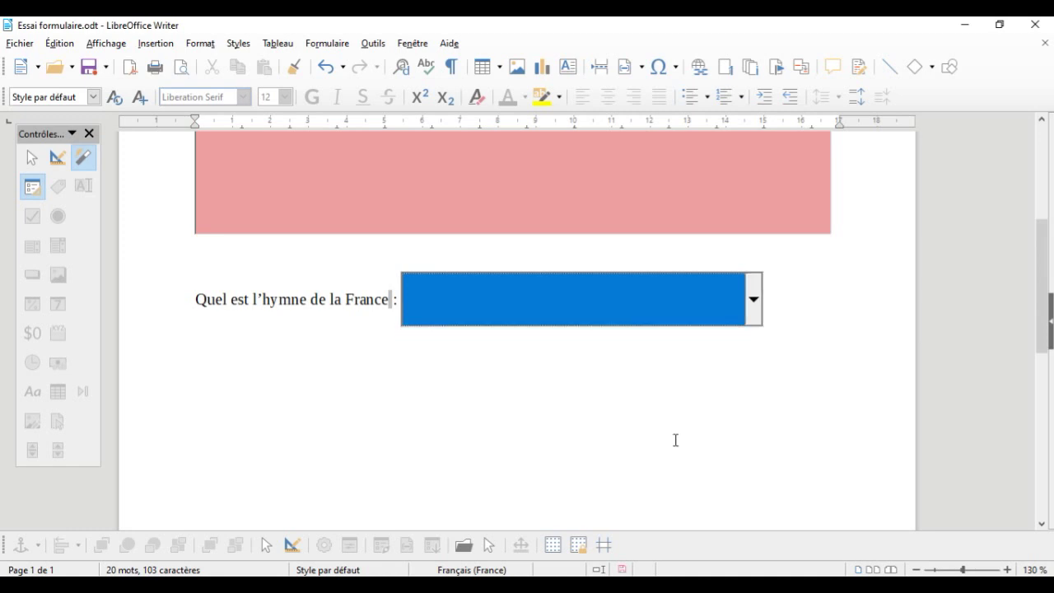
pyautogui.click(791, 359)
# Step: Export the form as Essai formulaire.pdf to the Bureau folder
pyautogui.scroll(5, 791, 359)
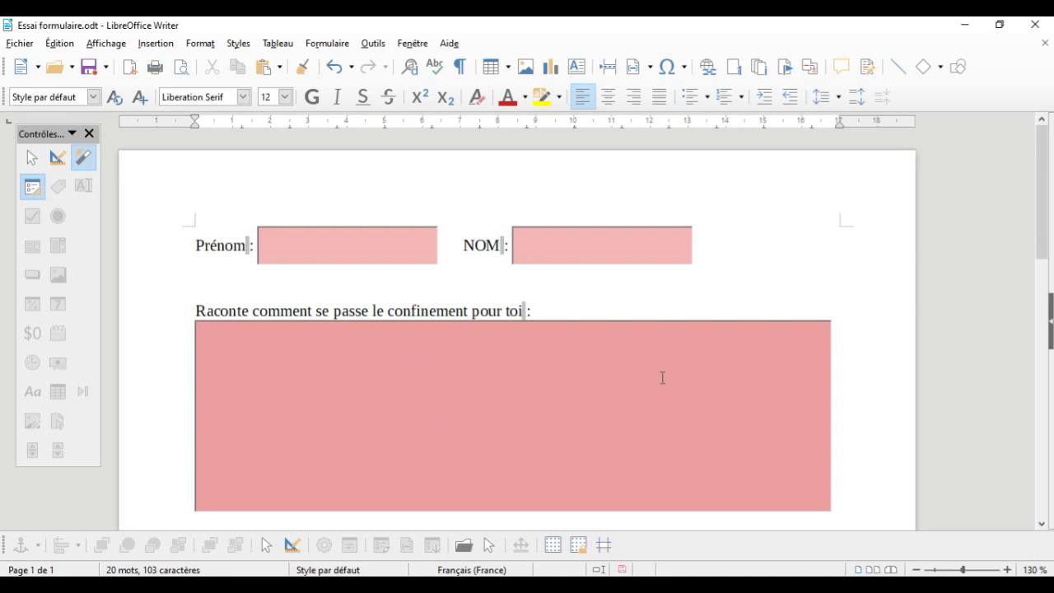
pyautogui.moveTo(1036, 221); pyautogui.dragTo(1015, 206)
pyautogui.click(131, 69)
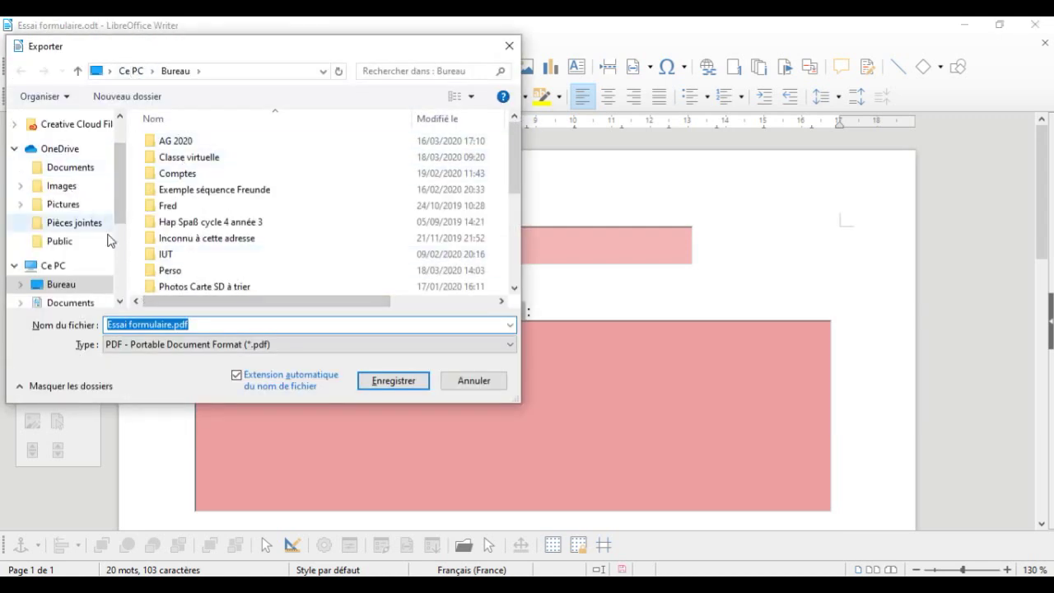
pyautogui.click(88, 288)
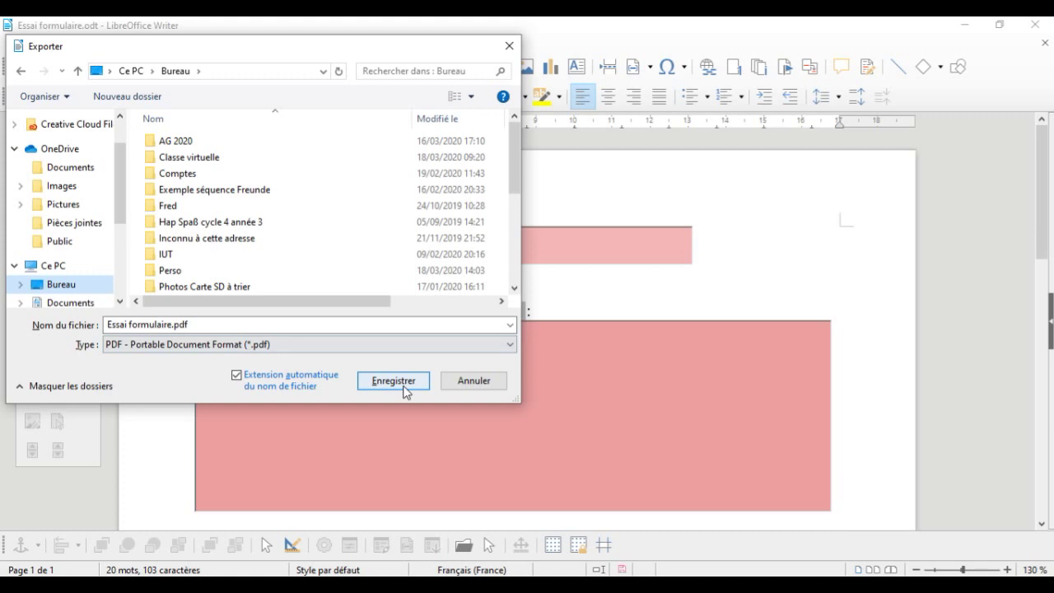
pyautogui.click(393, 380)
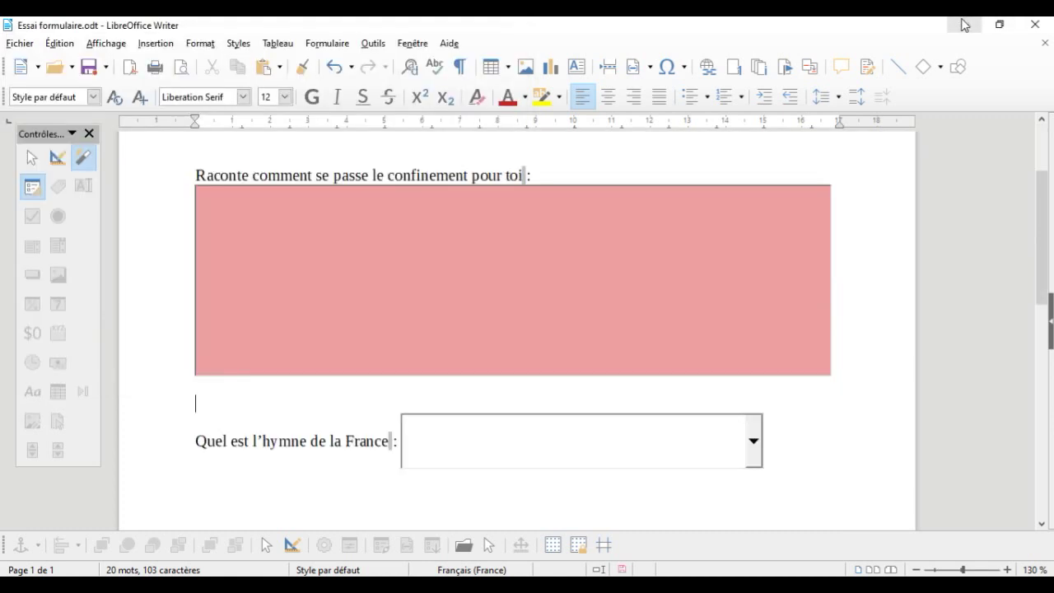
# Step: Minimize the document, open Essai formulaire.pdf from the desktop in Adobe Acrobat Reader and look over the form
pyautogui.click(963, 24)
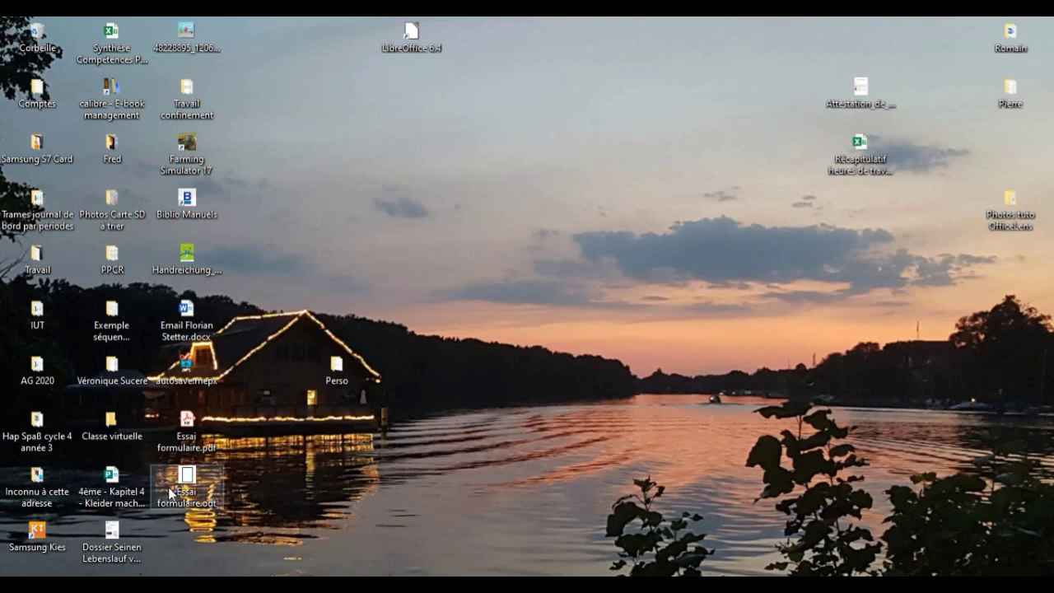
pyautogui.doubleClick(198, 421)
pyautogui.scroll(-3, 365, 400)
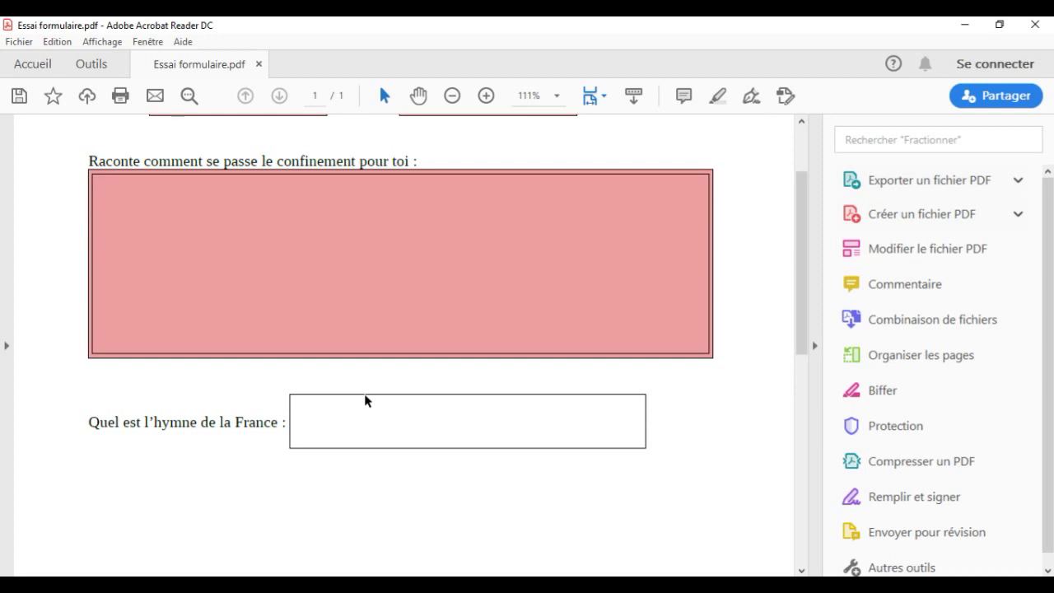
pyautogui.scroll(2, 365, 401)
# Step: Fill in the Prénom field with a first name and place the cursor in the large answer box
pyautogui.click(215, 212)
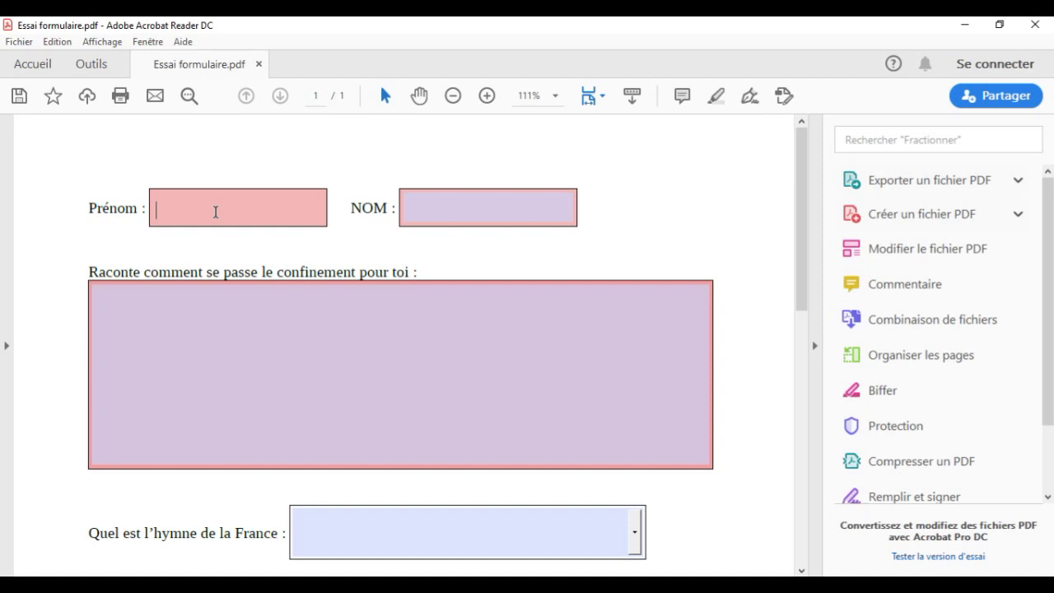
pyautogui.write('Coralie')
pyautogui.click(212, 349)
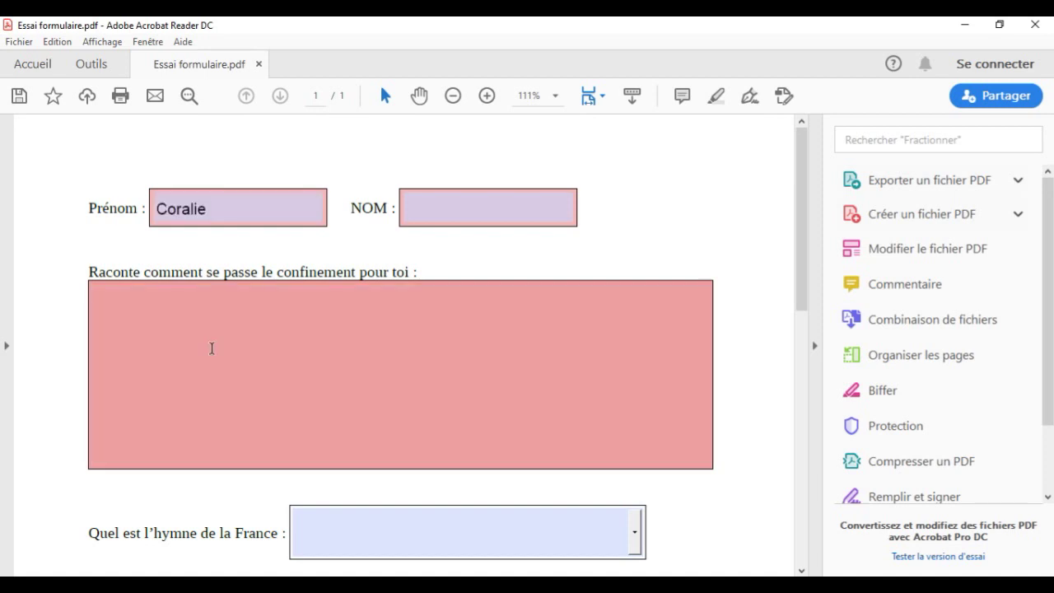
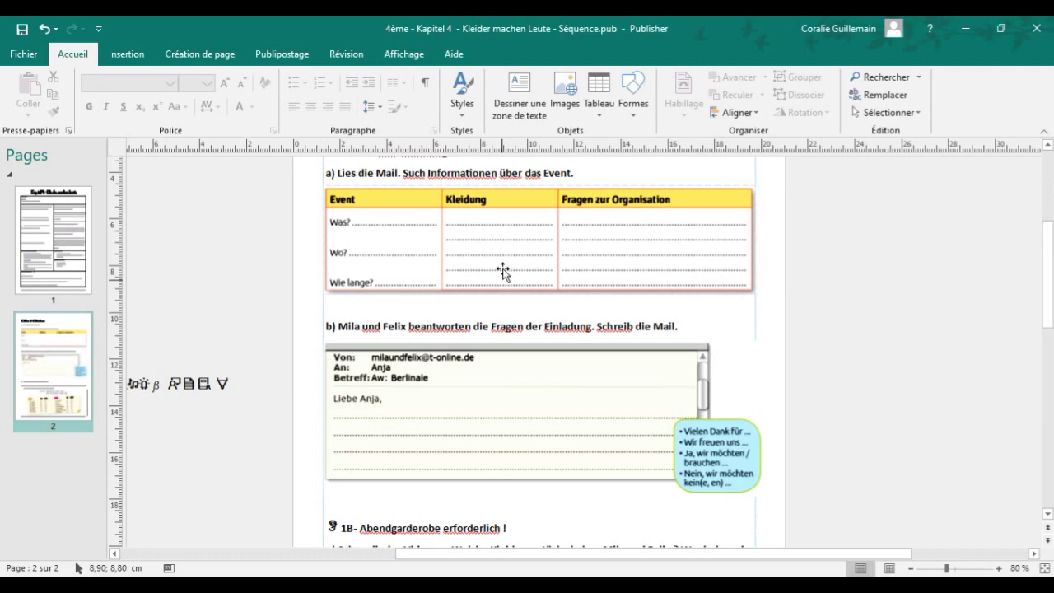
# Step: Print page 2 of the Publisher document with the PDFCreator printer and save it as Essai.pdf in the Bureau folder
pyautogui.click(23, 54)
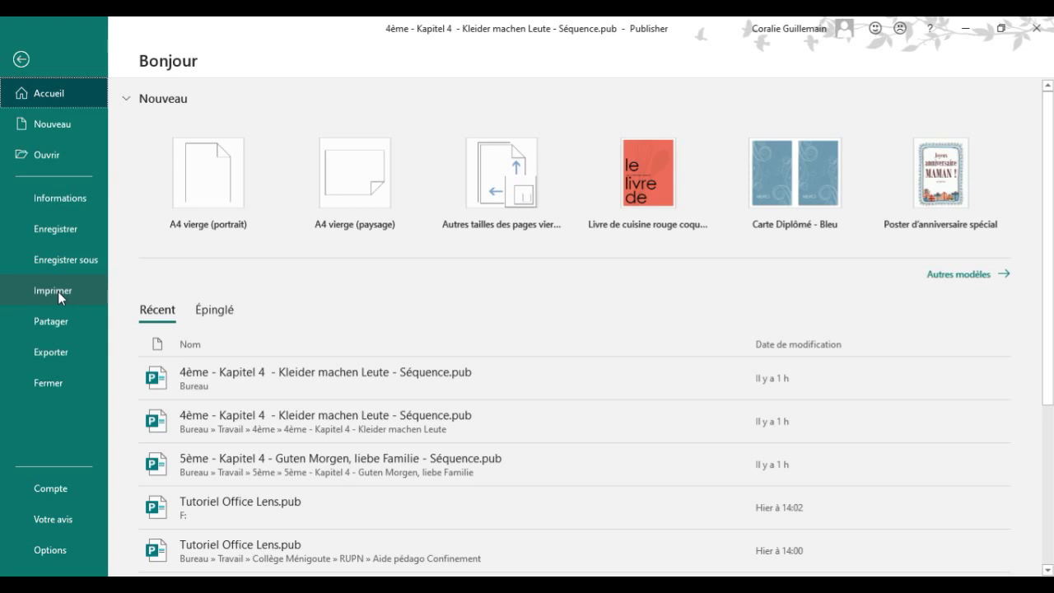
pyautogui.click(58, 291)
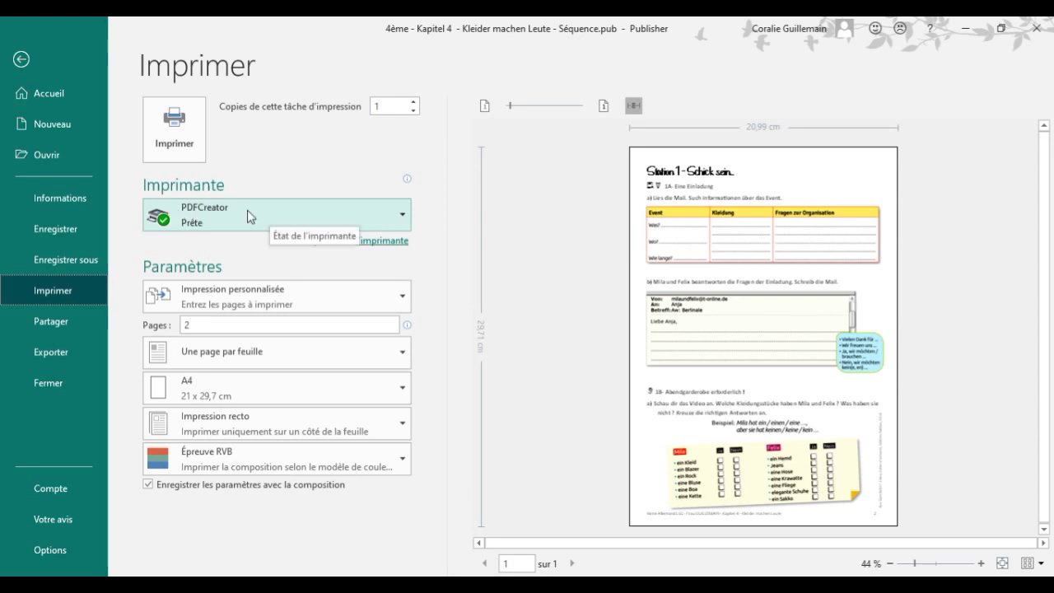
pyautogui.click(394, 218)
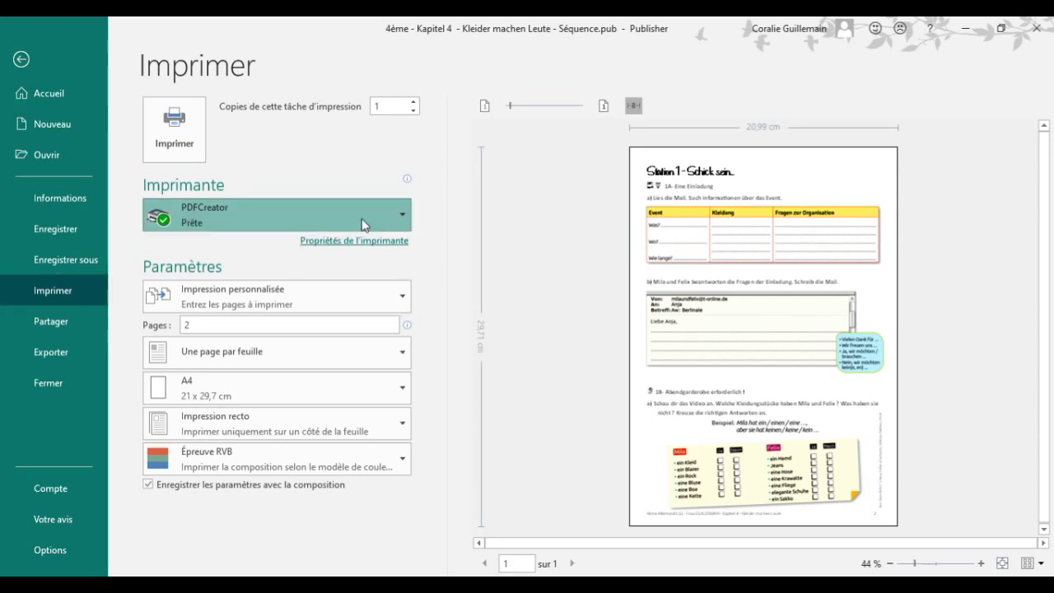
pyautogui.click(172, 227)
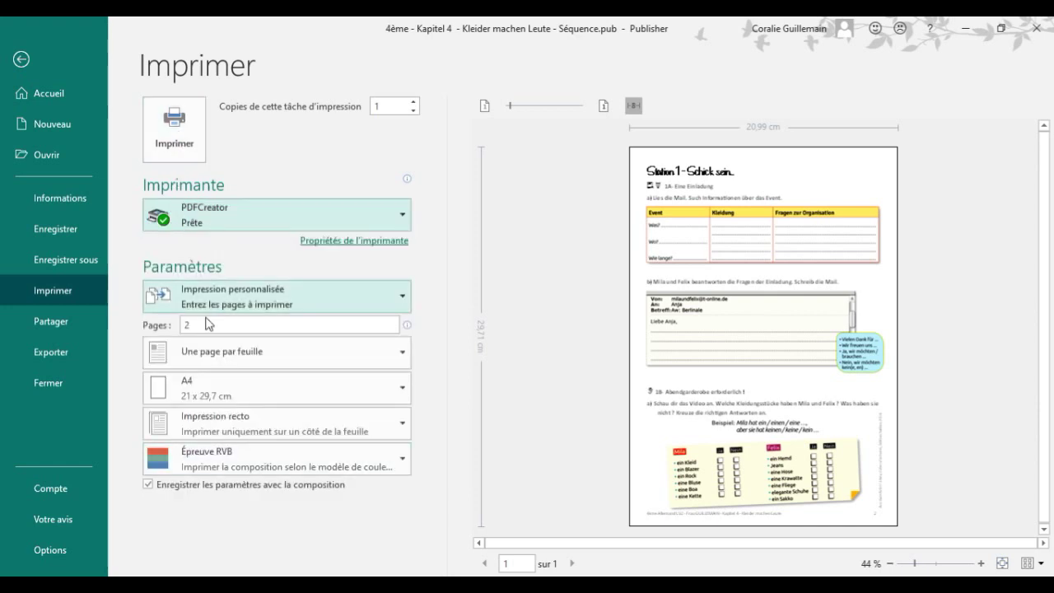
pyautogui.click(164, 123)
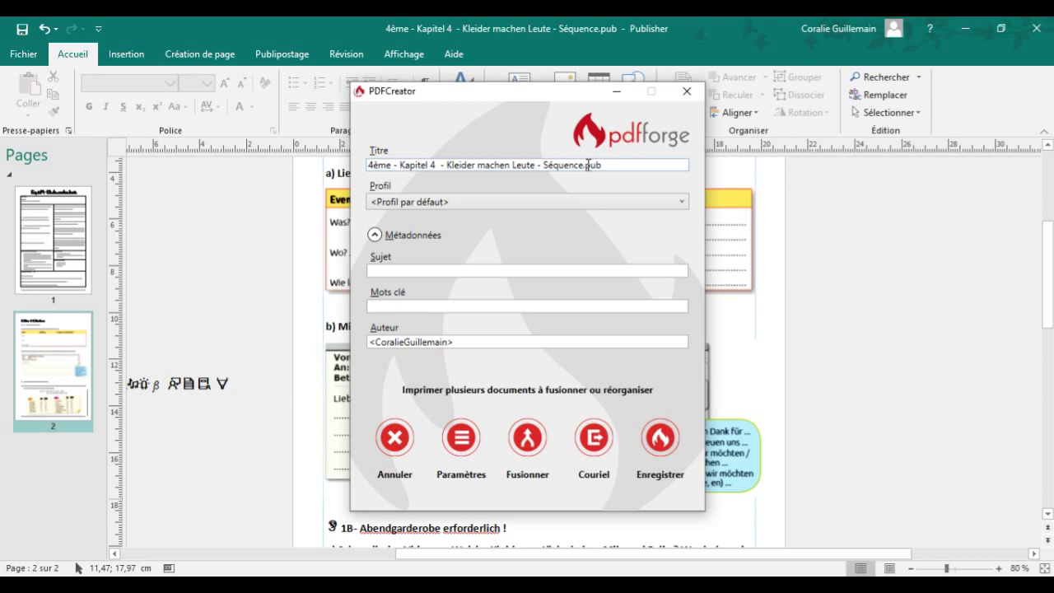
pyautogui.press('Return')
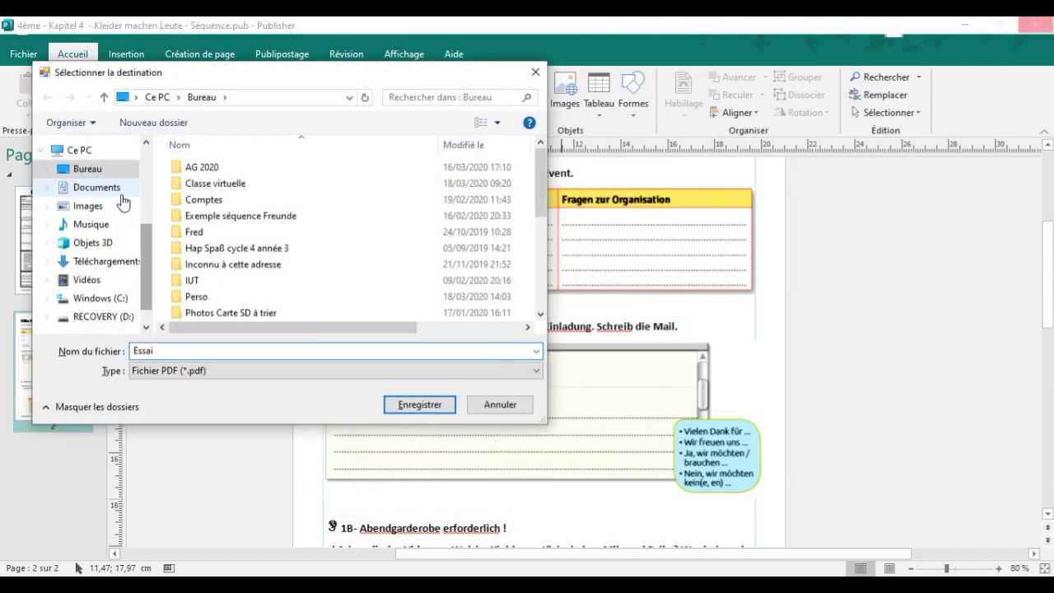
pyautogui.press('Return')
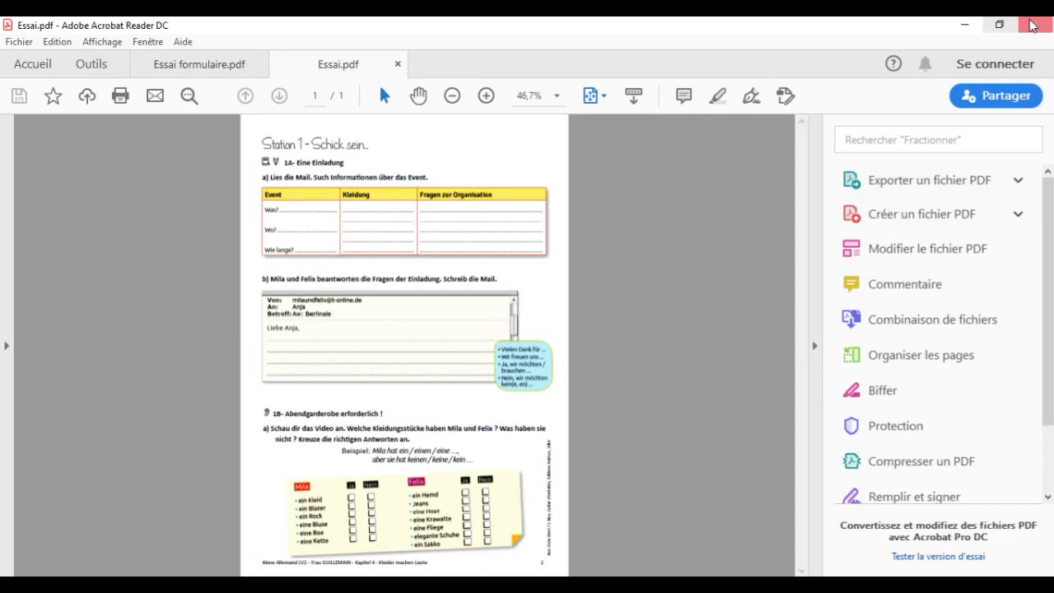
# Step: Return to Essai formulaire.odt in Writer and crop the footer line off the page 2 worksheet image, leaving it about 23.05 cm high
pyautogui.click(1032, 25)
pyautogui.scroll(-5, 370, 423)
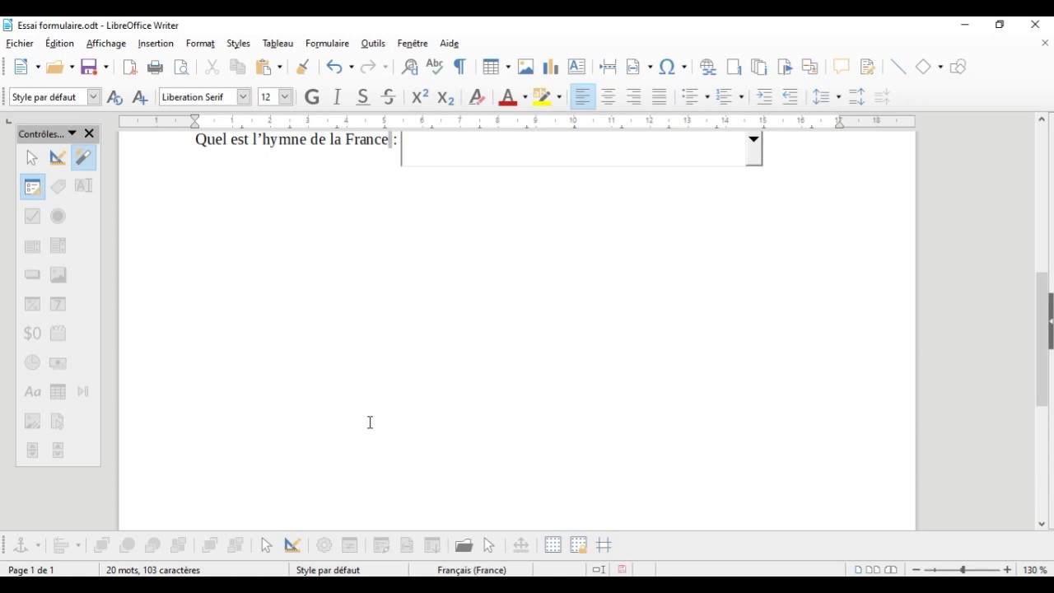
pyautogui.scroll(-5, 370, 423)
pyautogui.click(503, 427)
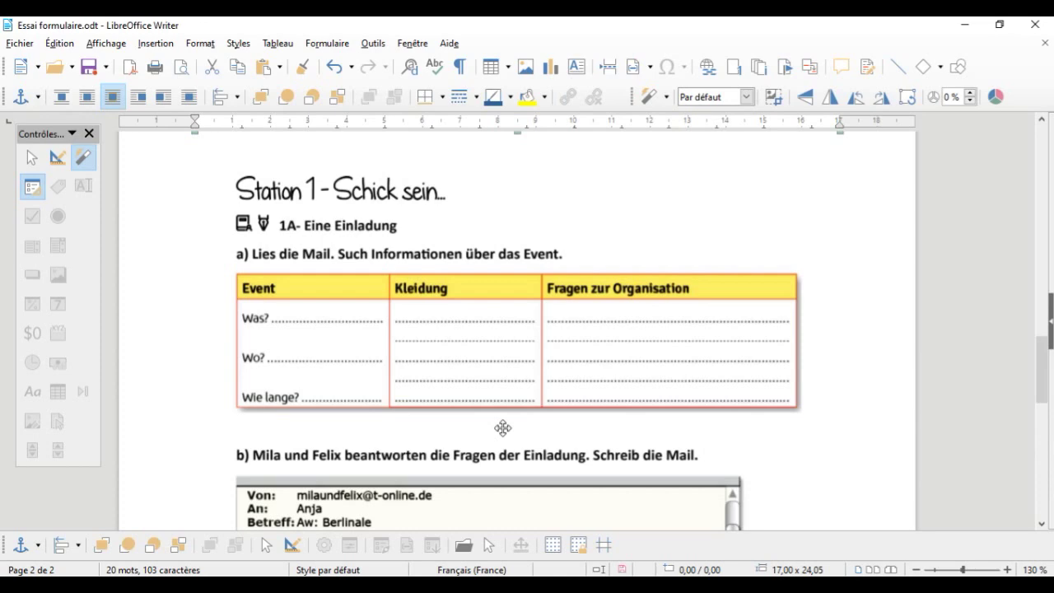
pyautogui.scroll(-3, 502, 428)
pyautogui.scroll(4, 546, 377)
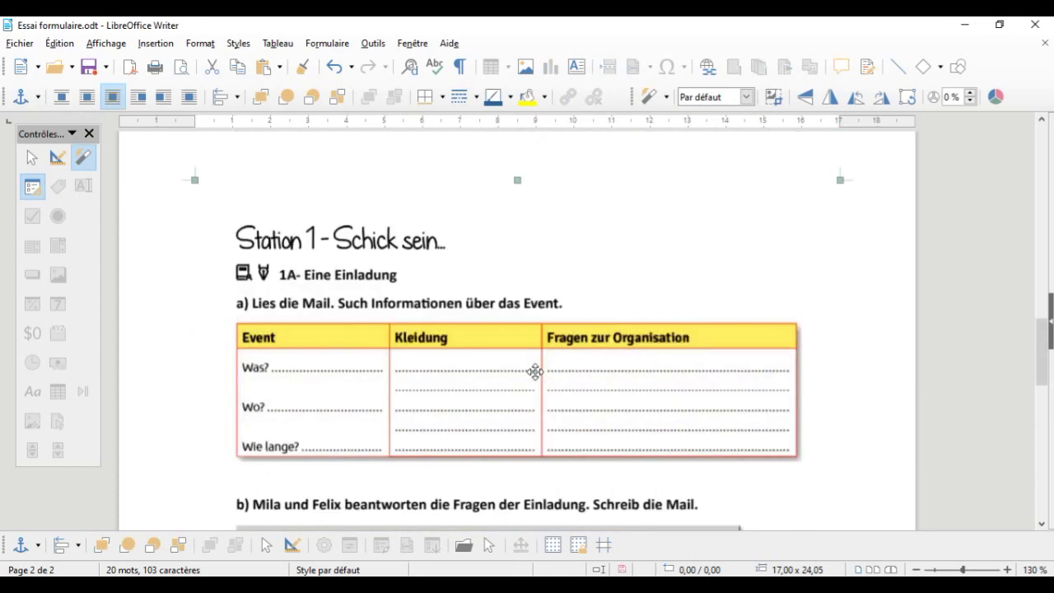
pyautogui.scroll(-8, 535, 371)
pyautogui.rightClick(454, 329)
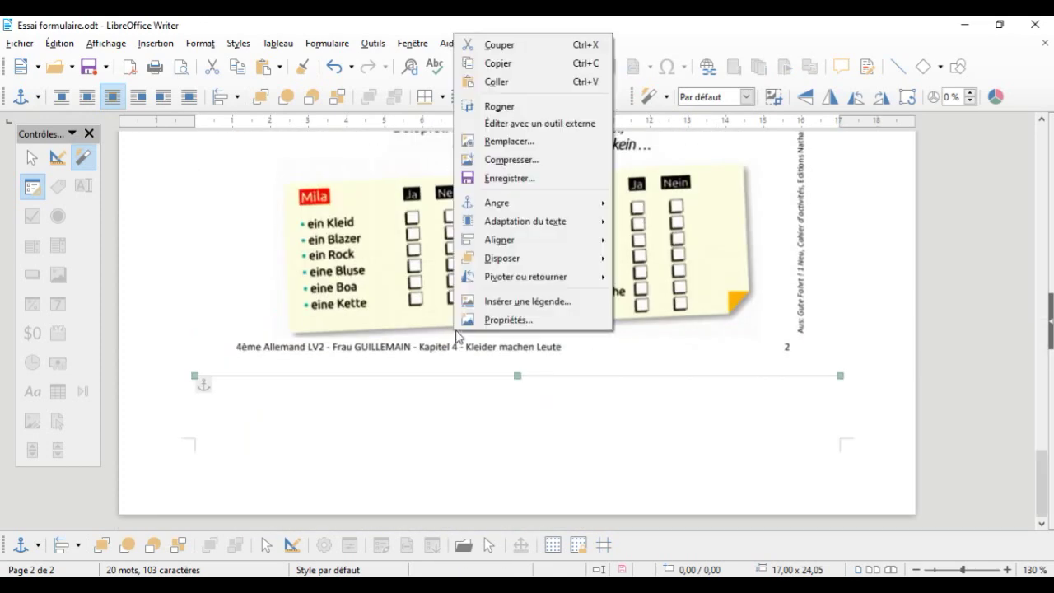
pyautogui.click(498, 106)
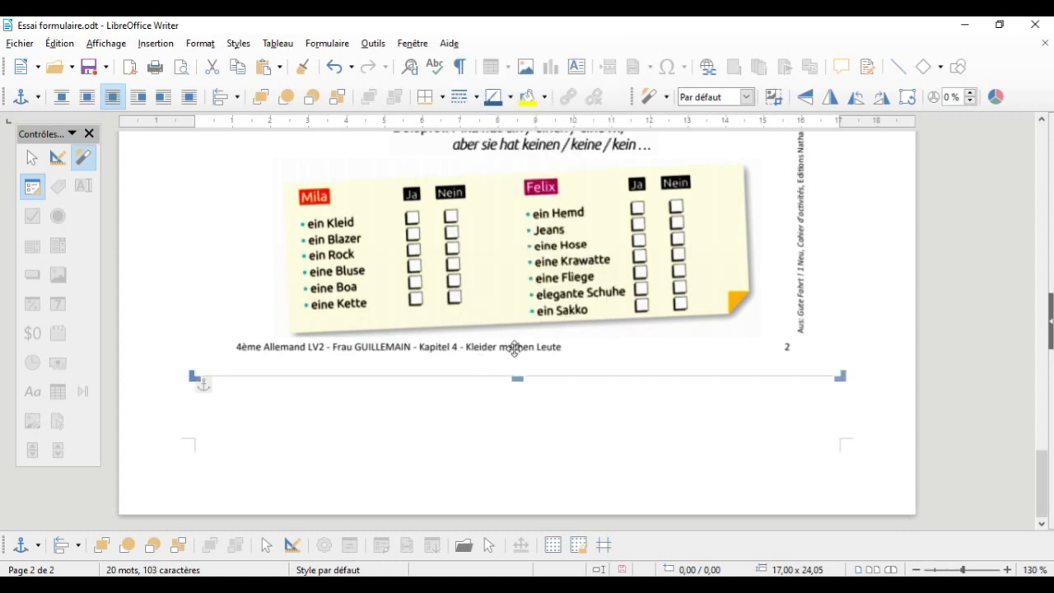
pyautogui.moveTo(521, 369); pyautogui.dragTo(511, 339)
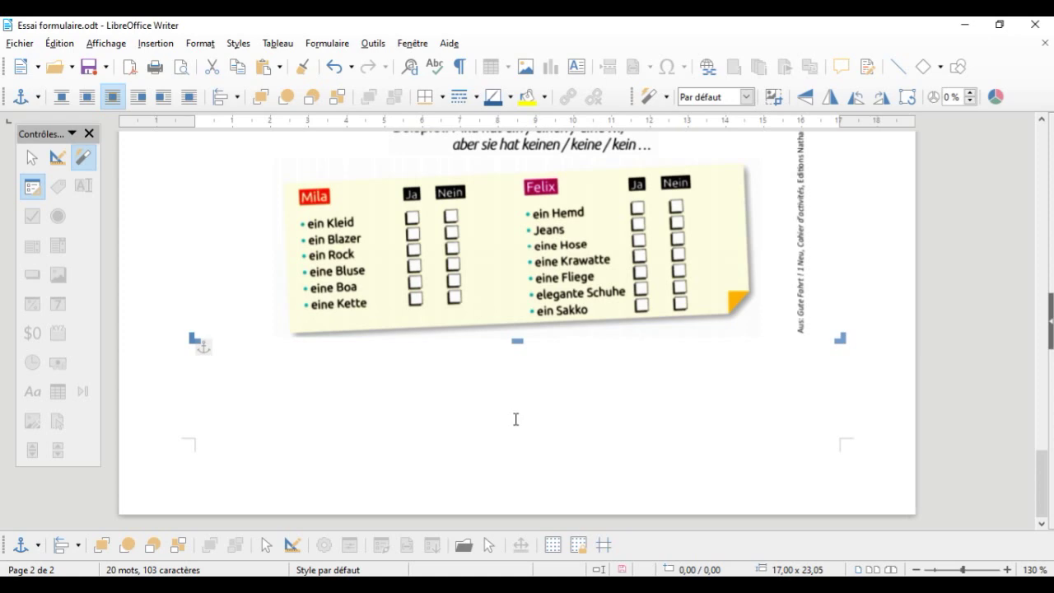
pyautogui.click(514, 417)
# Step: Turn on design mode and draw a text box about 11.5 × 2.2 cm over the answer lines below "Liebe Anja,"
pyautogui.scroll(10, 527, 395)
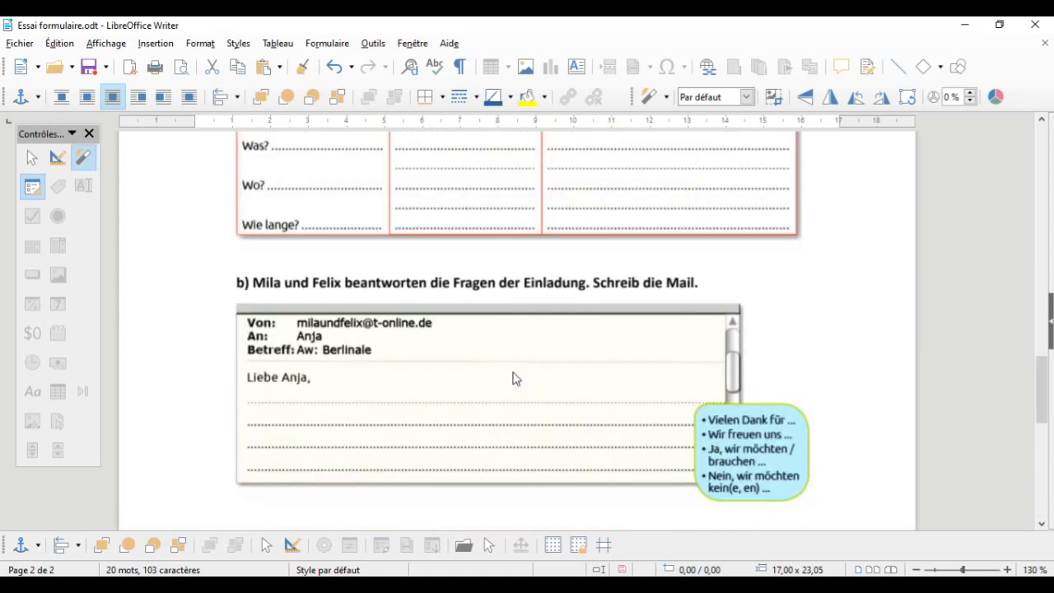
pyautogui.scroll(5, 513, 378)
pyautogui.scroll(-8, 511, 360)
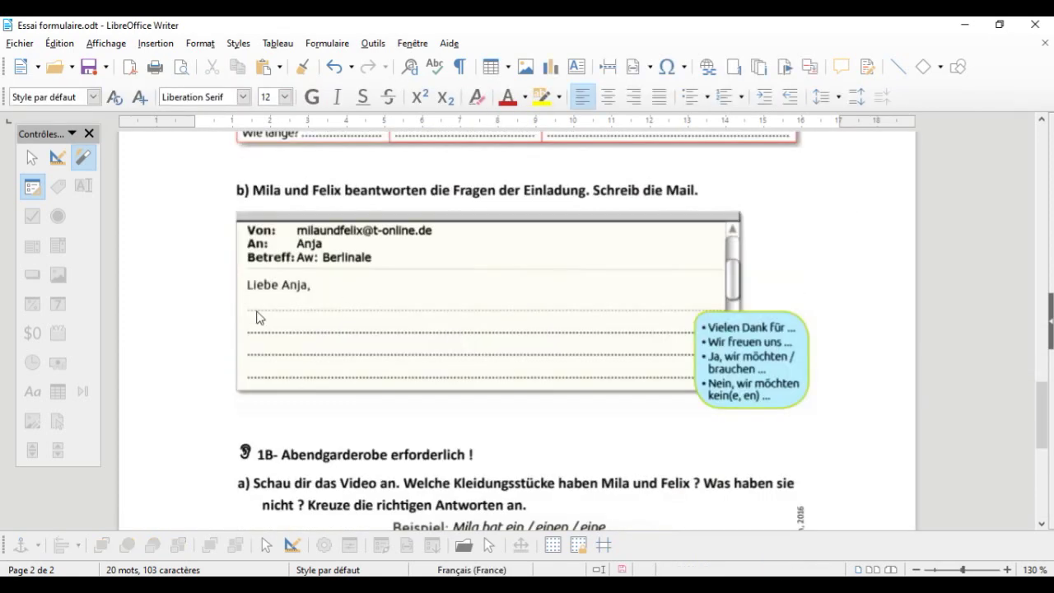
pyautogui.click(33, 183)
pyautogui.click(83, 185)
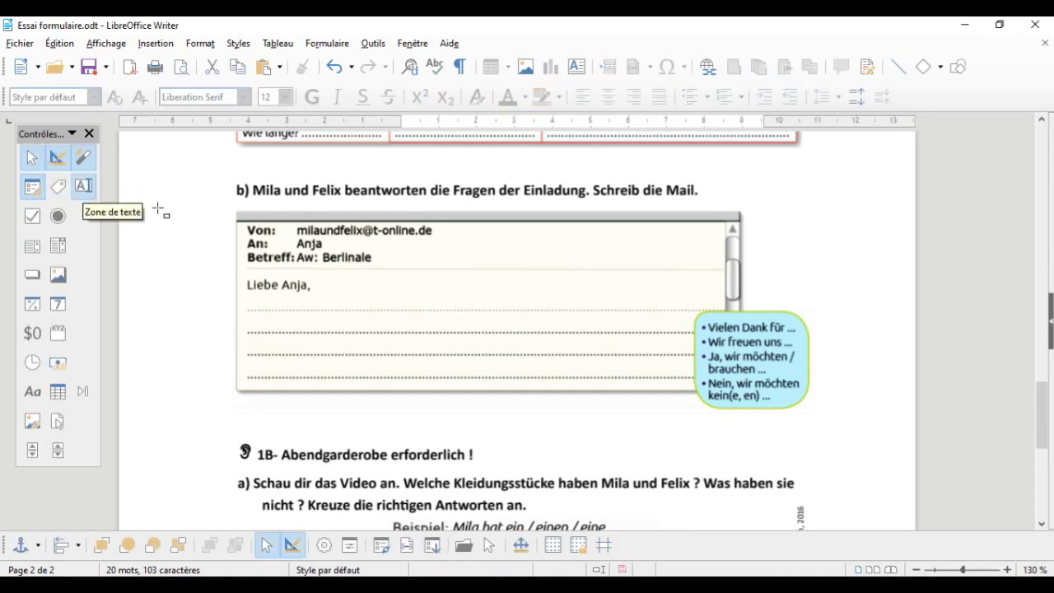
pyautogui.moveTo(248, 301); pyautogui.dragTo(685, 382)
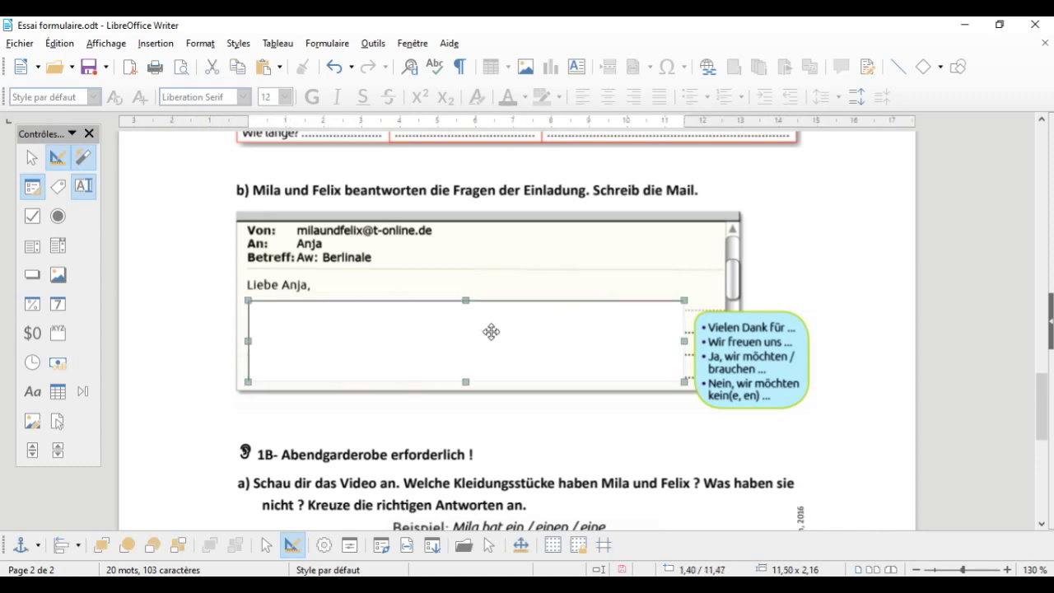
# Step: Draw three text boxes about 3.6 cm wide over the first three lines of the Kleidung column and save the document
pyautogui.scroll(9, 493, 331)
pyautogui.scroll(-2, 447, 372)
pyautogui.moveTo(397, 344); pyautogui.dragTo(536, 367)
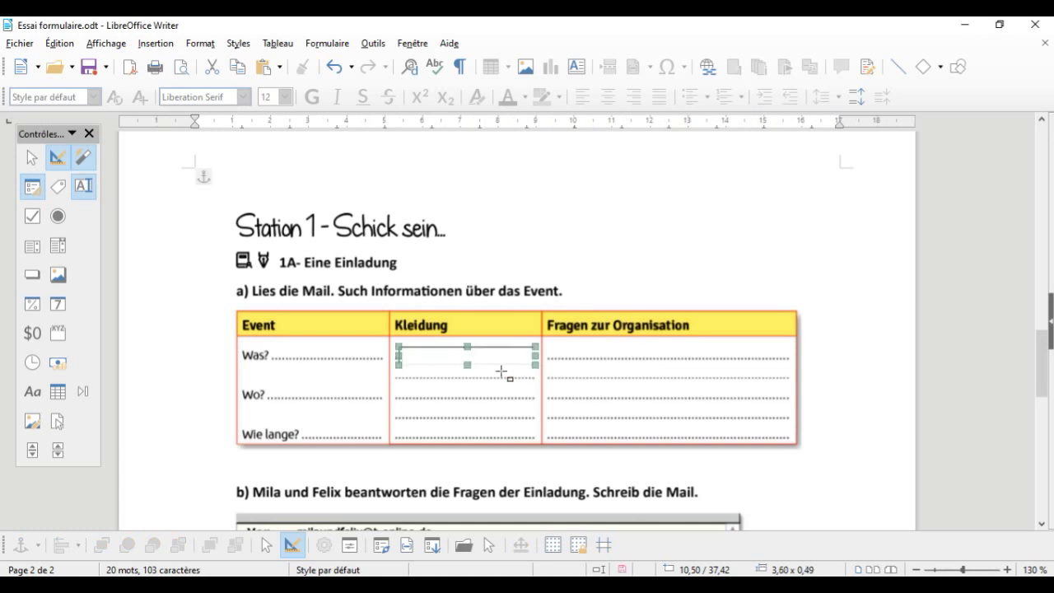
pyautogui.moveTo(397, 368); pyautogui.dragTo(532, 385)
pyautogui.moveTo(398, 395); pyautogui.dragTo(535, 410)
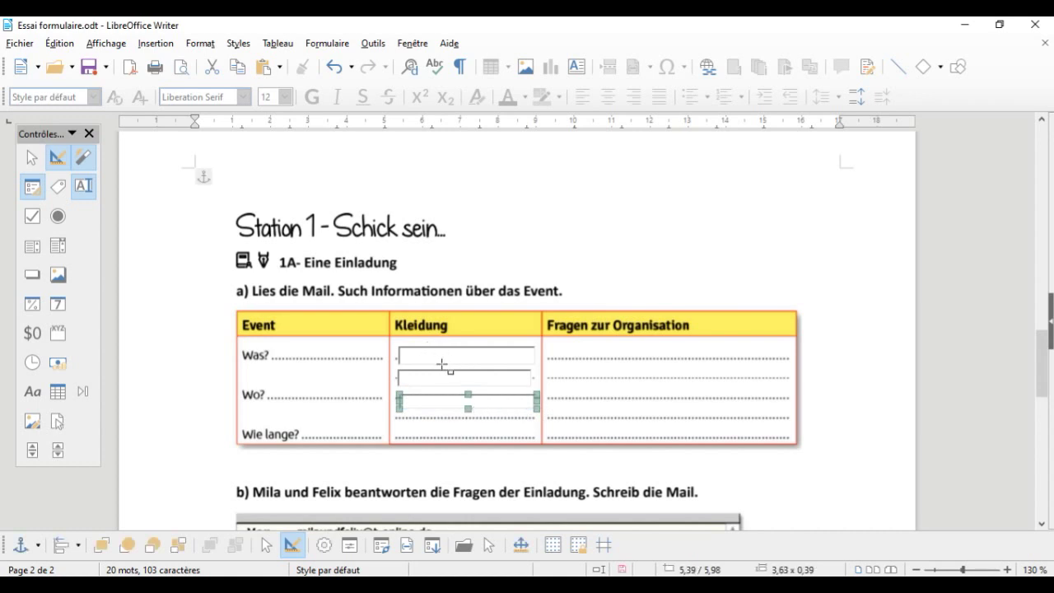
pyautogui.scroll(-5, 511, 453)
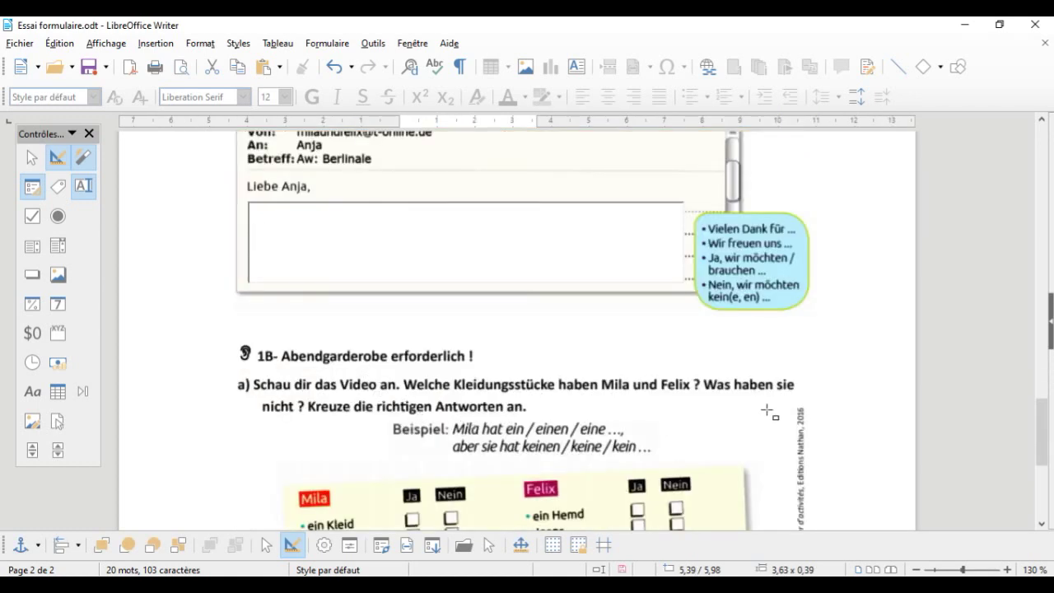
pyautogui.scroll(-2, 766, 409)
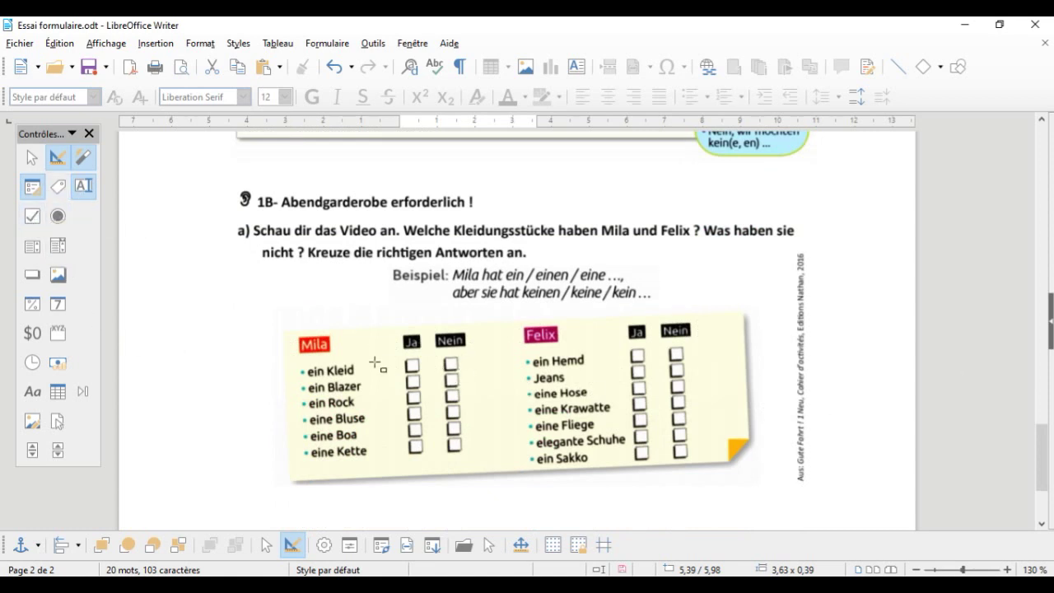
pyautogui.hotkey('ctrl', 's')
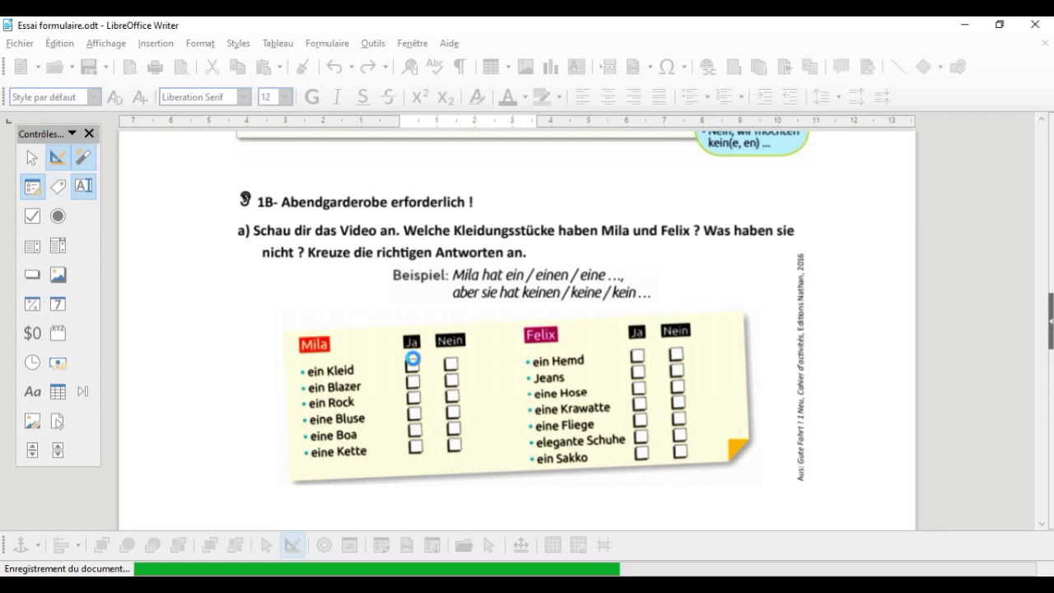
# Step: Draw check boxes about 0.4 cm wide over Mila's Ja and Nein squares for ein Kleid, ein Blazer and ein Rock
pyautogui.click(32, 215)
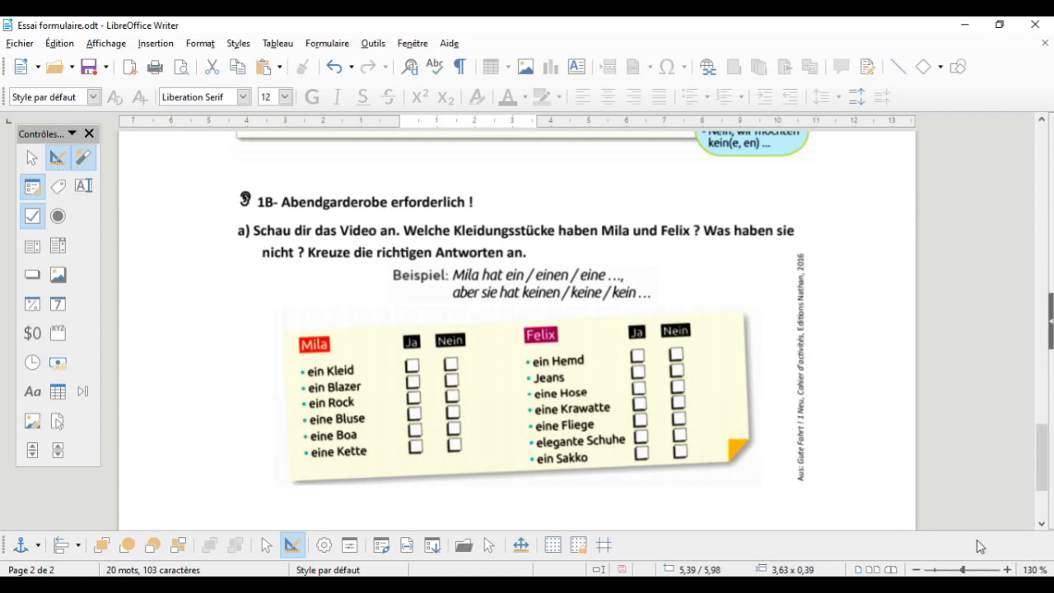
pyautogui.click(1007, 569)
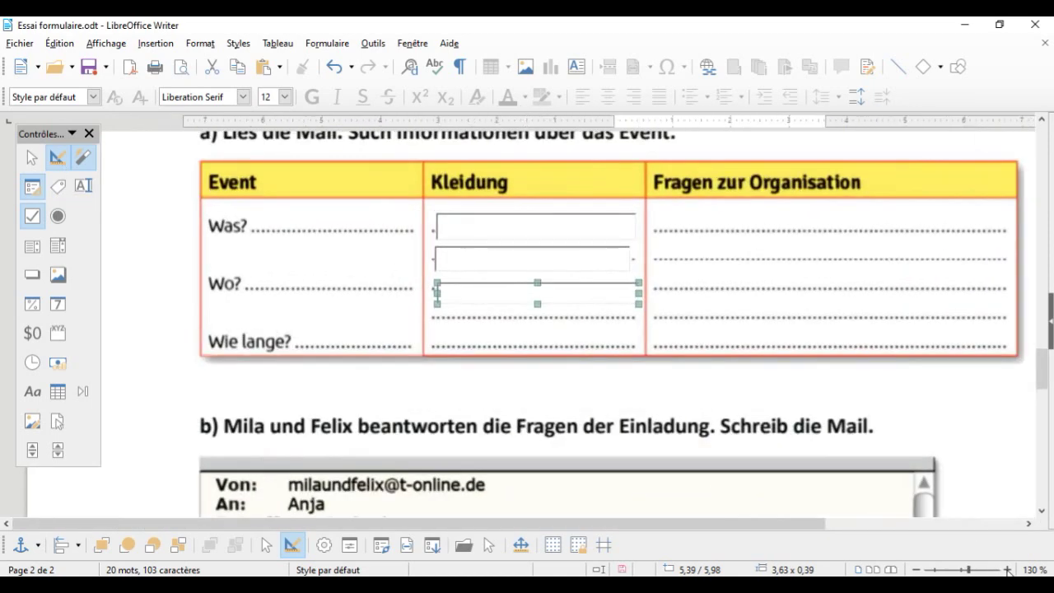
pyautogui.scroll(-15, 836, 436)
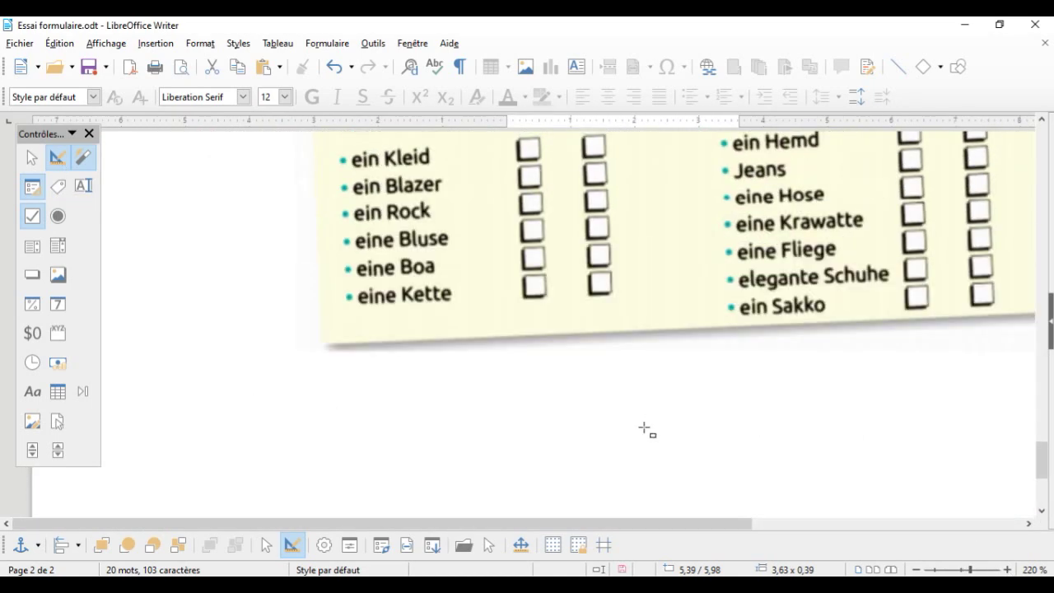
pyautogui.scroll(3, 494, 354)
pyautogui.scroll(-1, 558, 343)
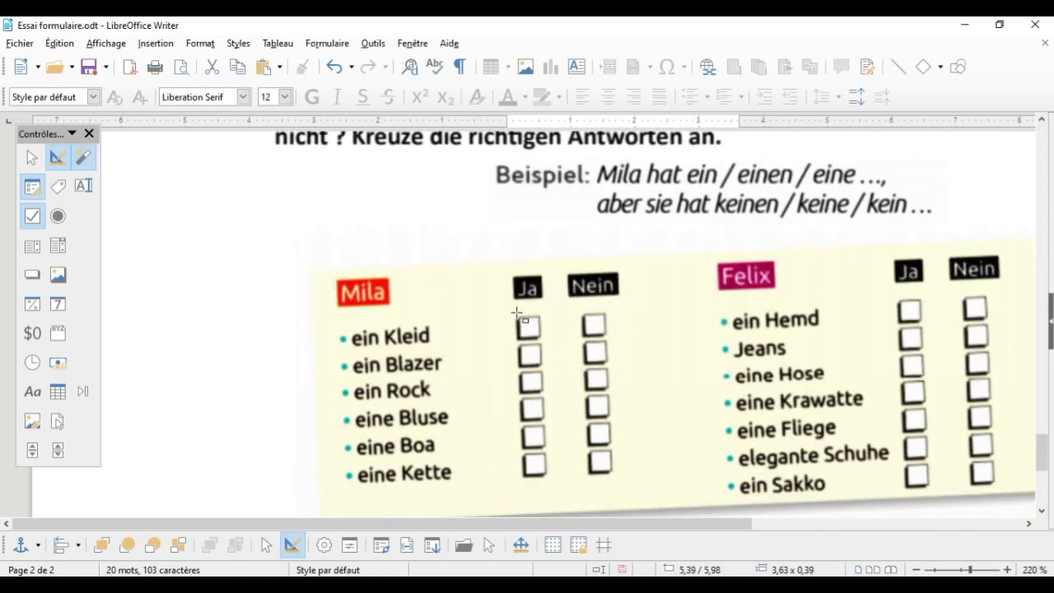
pyautogui.moveTo(515, 313)
pyautogui.mouseDown()
pyautogui.moveTo(544, 340)
pyautogui.moveTo(590, 318)
pyautogui.moveTo(613, 336)
pyautogui.mouseUp()
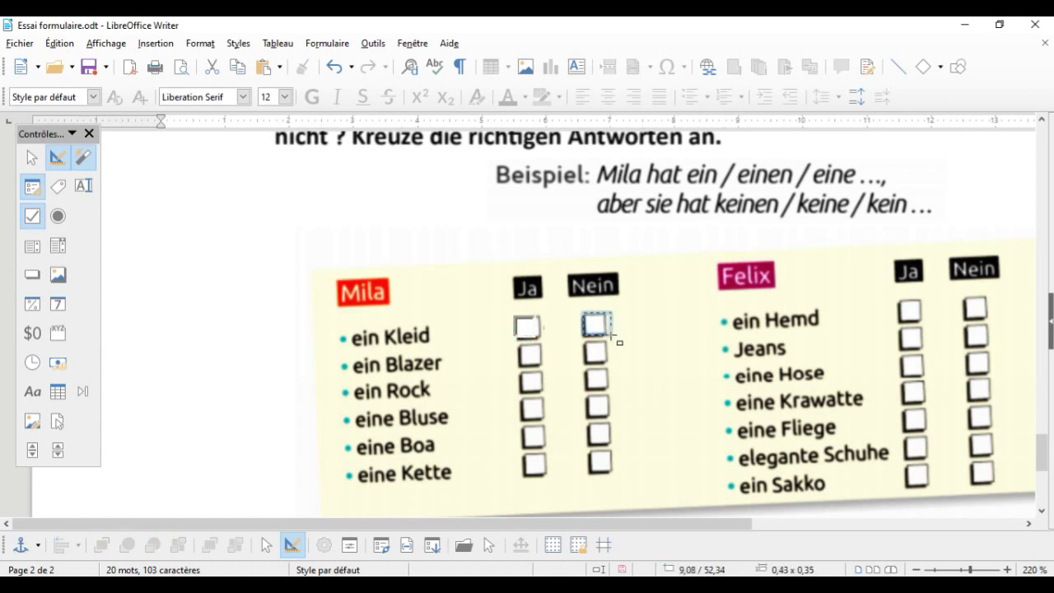
pyautogui.moveTo(512, 344)
pyautogui.mouseDown()
pyautogui.moveTo(547, 363)
pyautogui.moveTo(595, 349)
pyautogui.moveTo(614, 367)
pyautogui.mouseUp()
pyautogui.moveTo(518, 368); pyautogui.dragTo(550, 398)
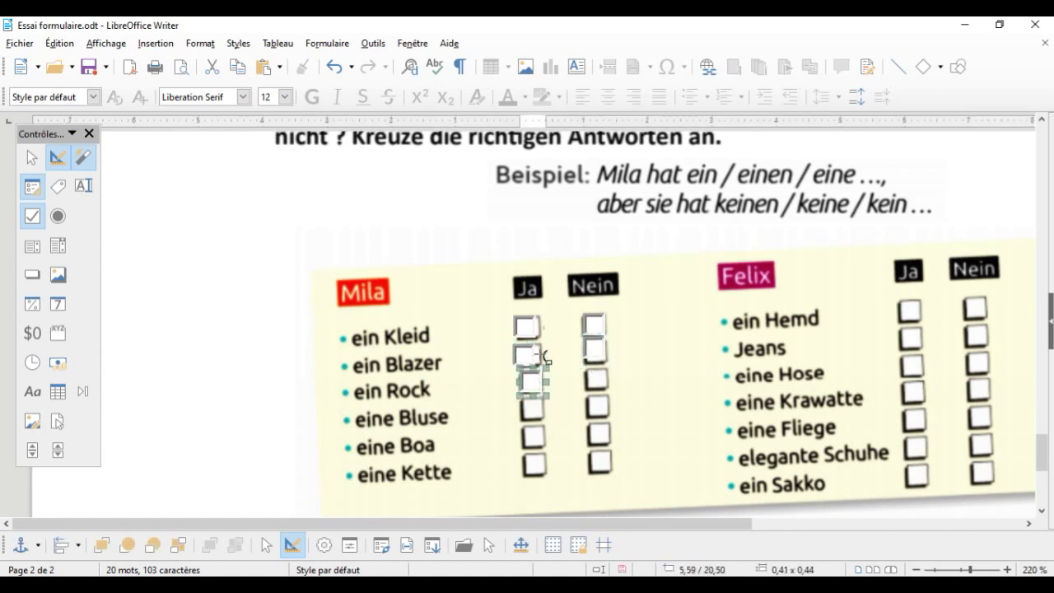
pyautogui.moveTo(582, 364); pyautogui.dragTo(611, 394)
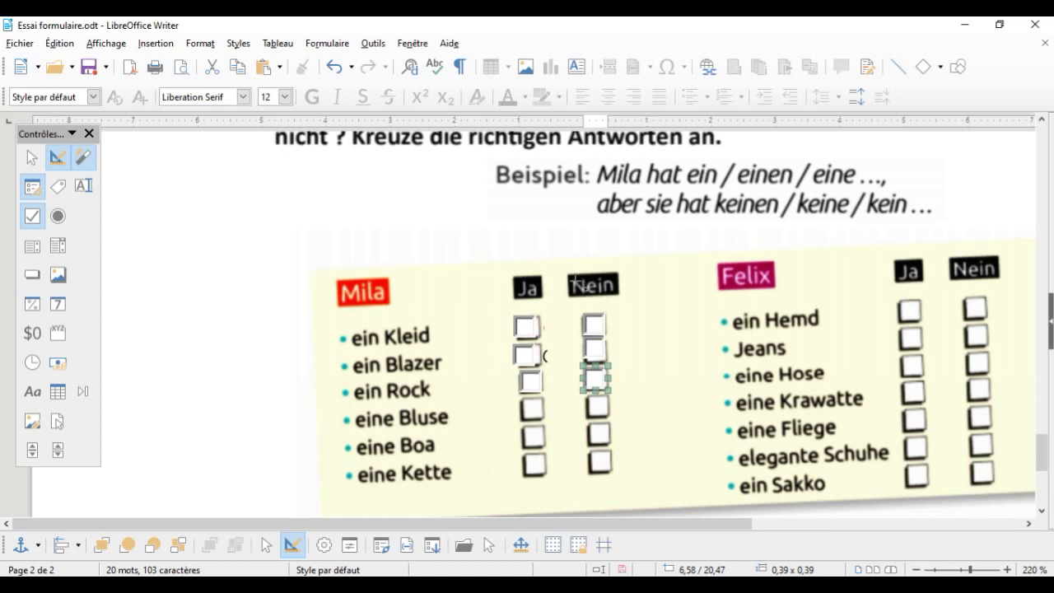
# Step: Try to export the form as a PDF over the existing Essai formulaire.pdf in the Bureau folder
pyautogui.scroll(8, 651, 329)
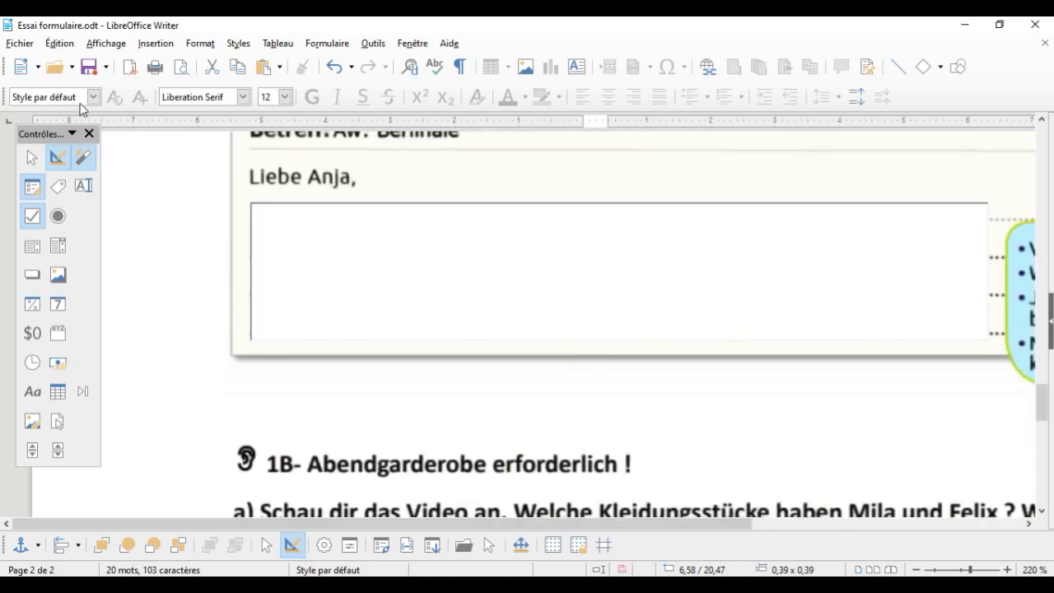
pyautogui.scroll(5, 82, 109)
pyautogui.click(128, 68)
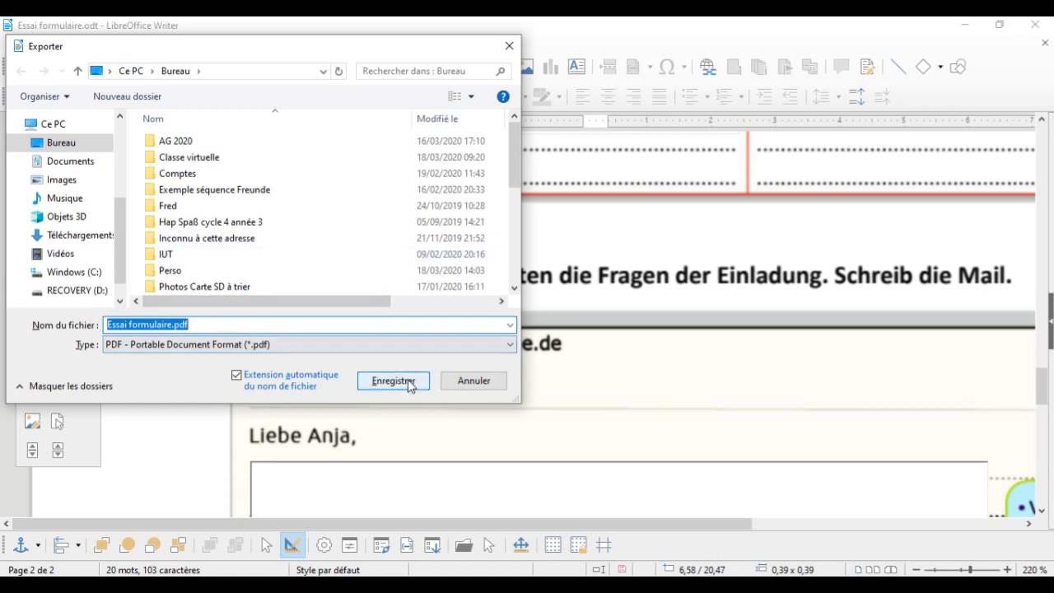
pyautogui.click(410, 379)
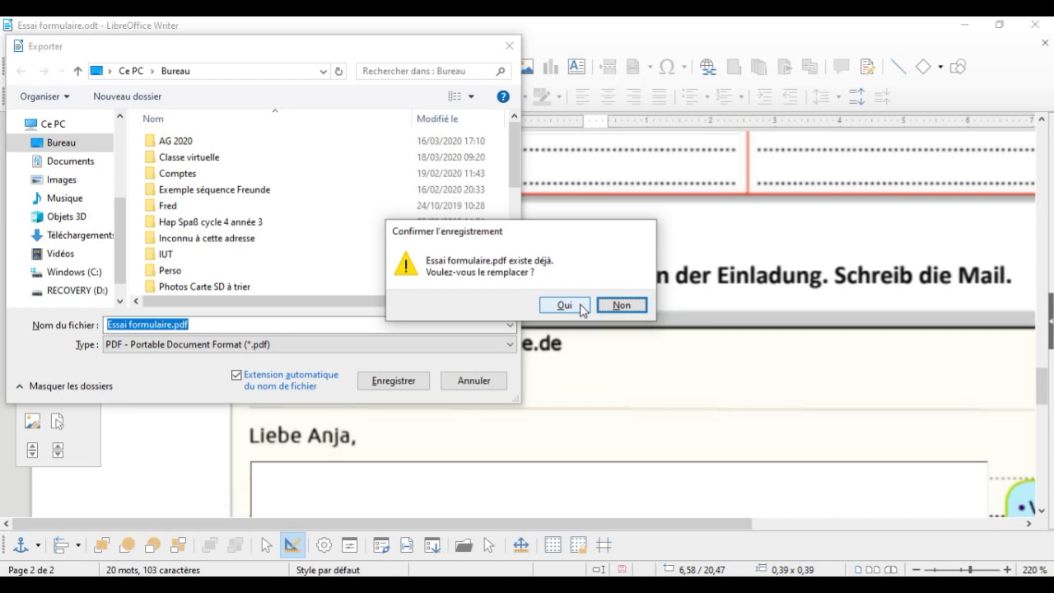
pyautogui.click(565, 306)
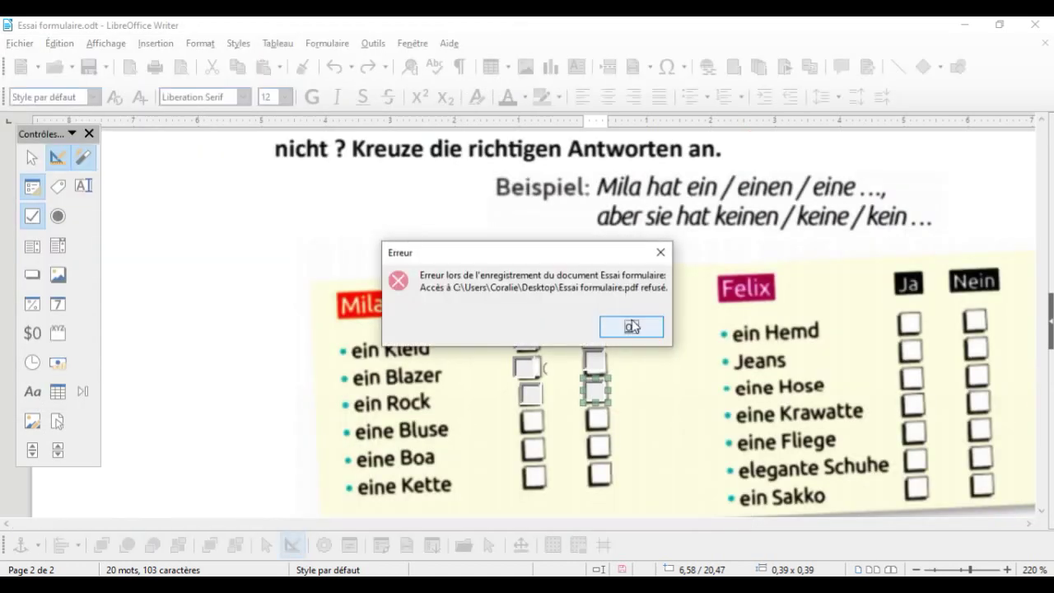
pyautogui.click(631, 327)
pyautogui.click(631, 334)
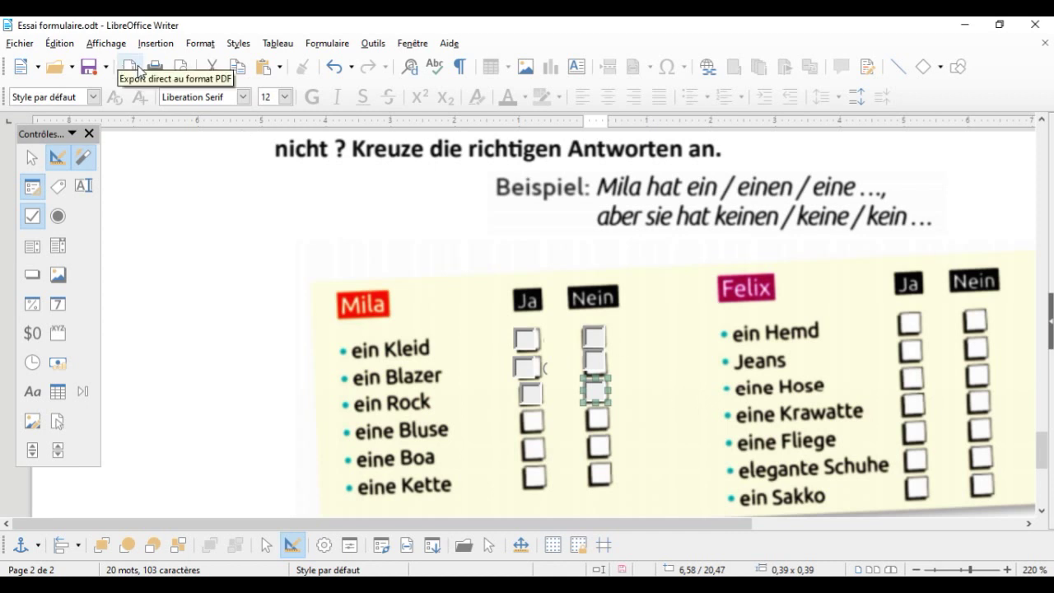
# Step: Switch to Acrobat Reader, close Essai.pdf, and close the program while saving the changes to Essai formulaire.pdf
pyautogui.click(524, 527)
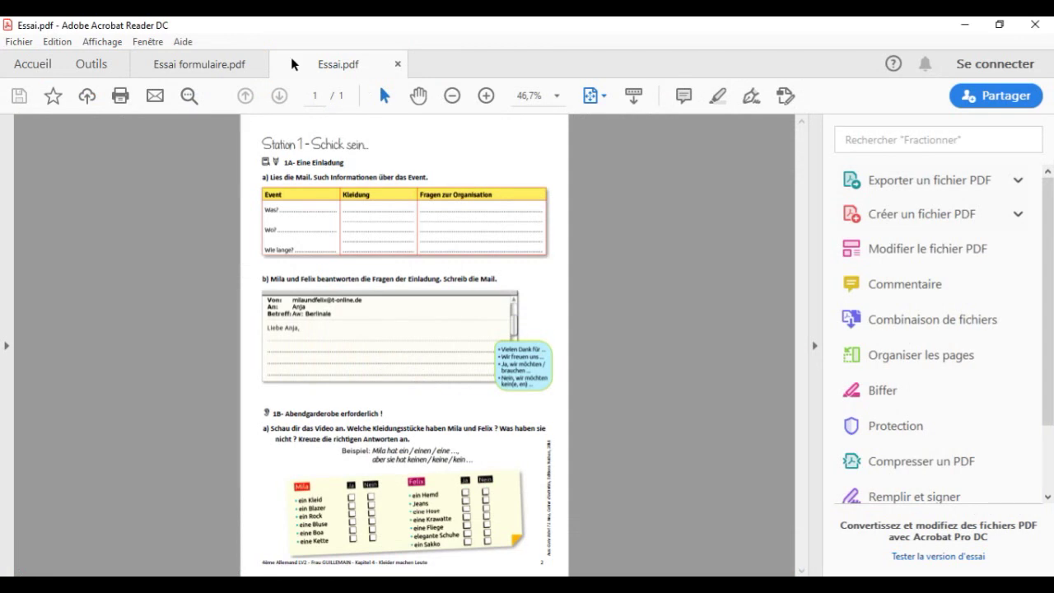
pyautogui.click(397, 63)
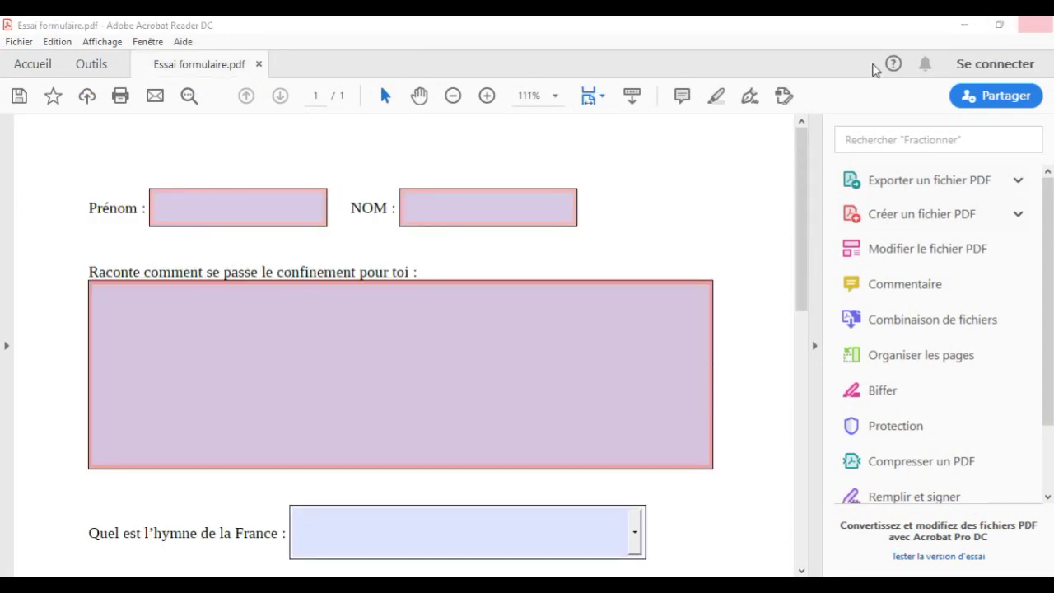
pyautogui.click(1036, 23)
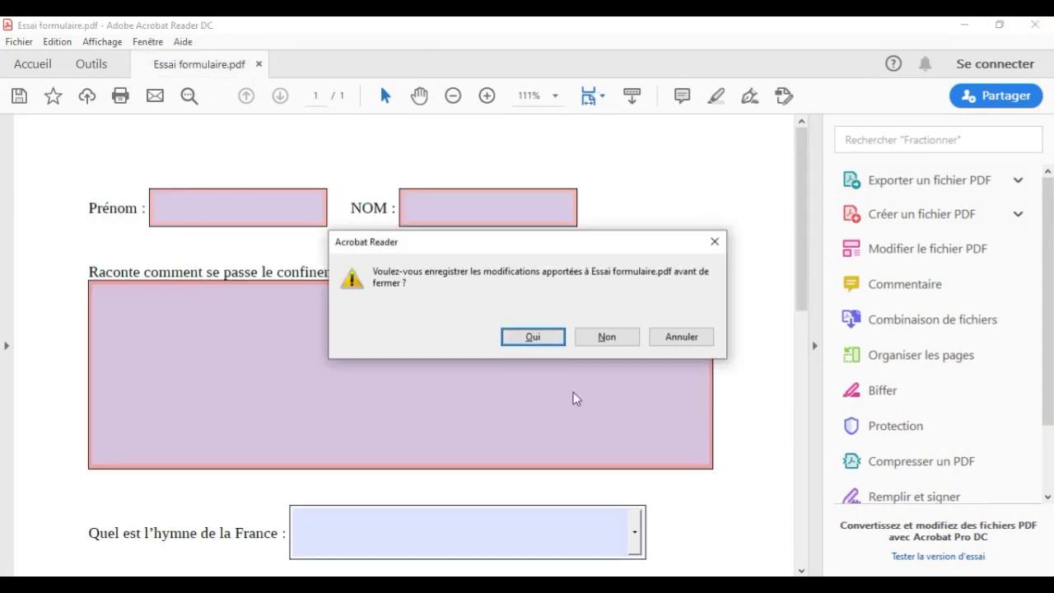
pyautogui.click(553, 344)
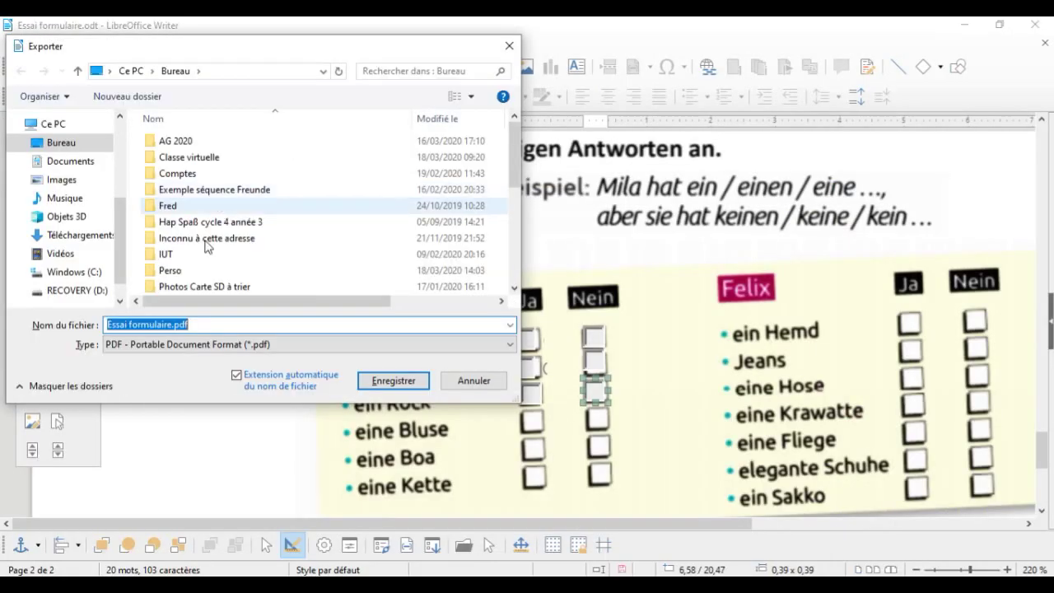
# Step: Export the form as a PDF to the Bureau folder, replacing the existing Essai formulaire.pdf, and minimize Writer
pyautogui.press('Return')
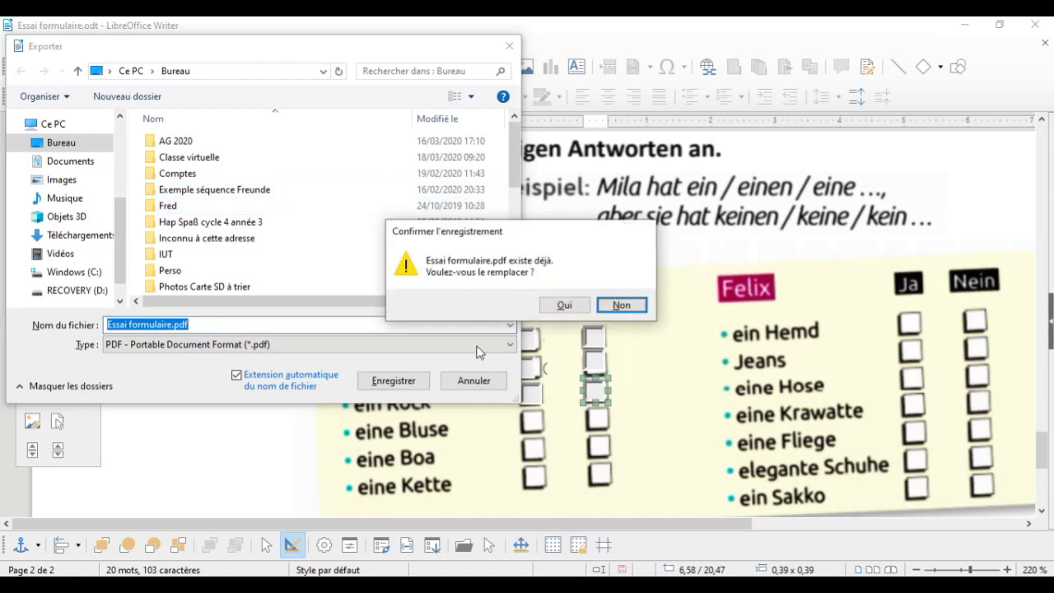
pyautogui.click(562, 306)
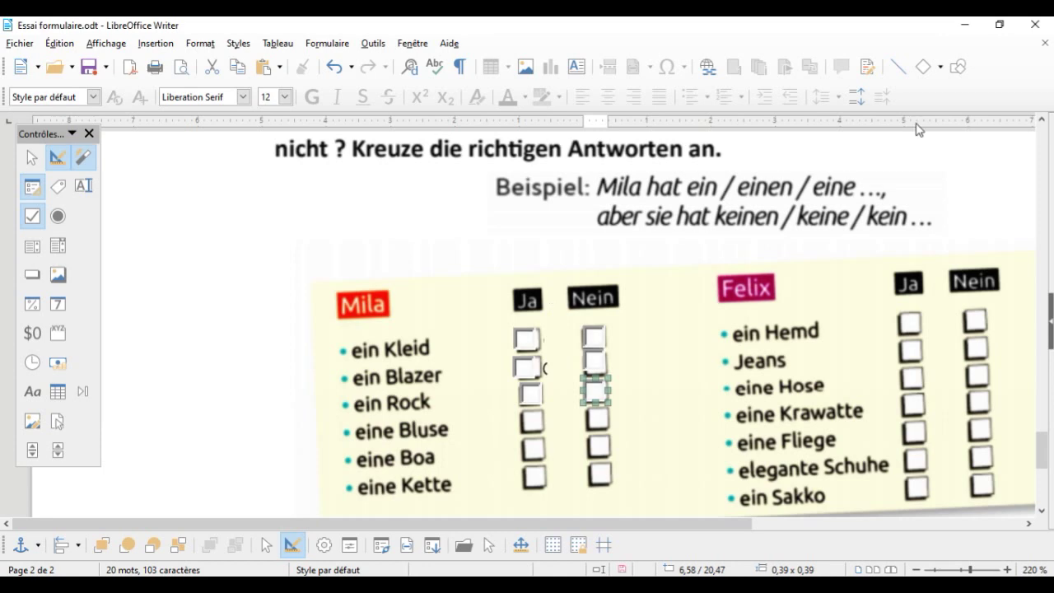
pyautogui.click(964, 24)
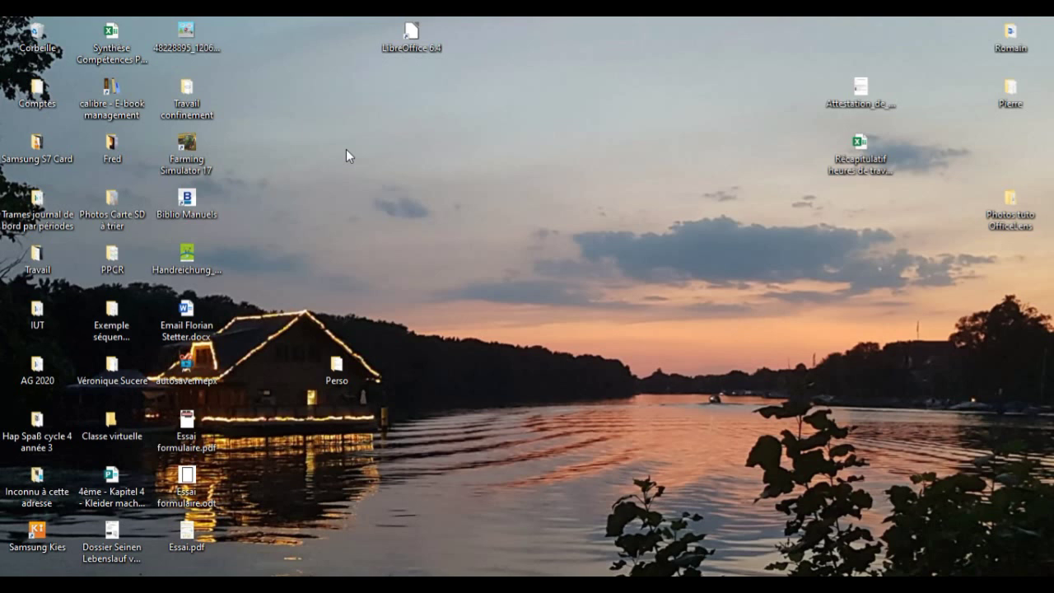
pyautogui.doubleClick(187, 485)
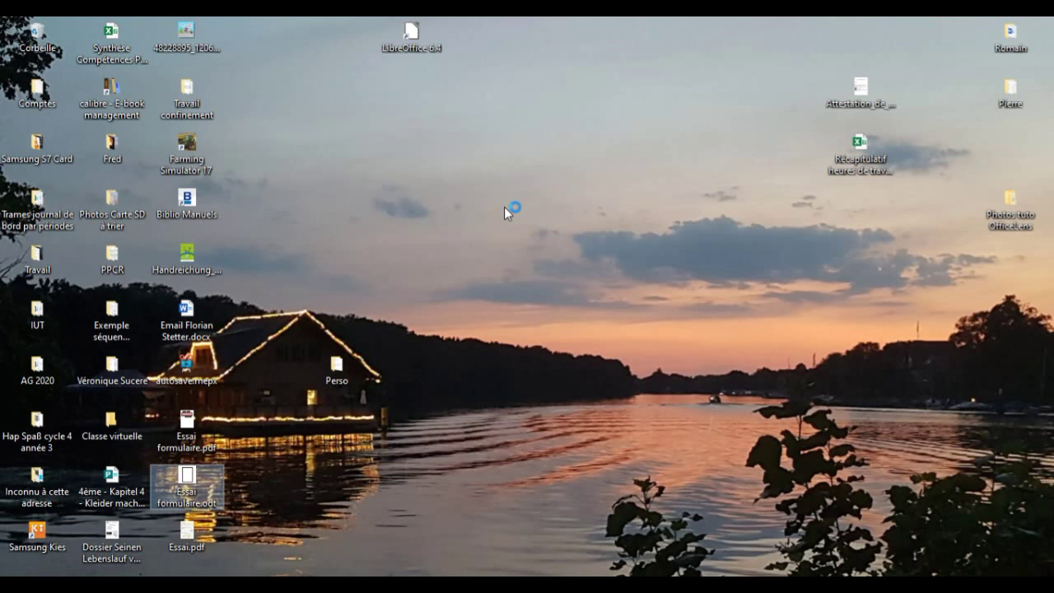
pyautogui.click(194, 547)
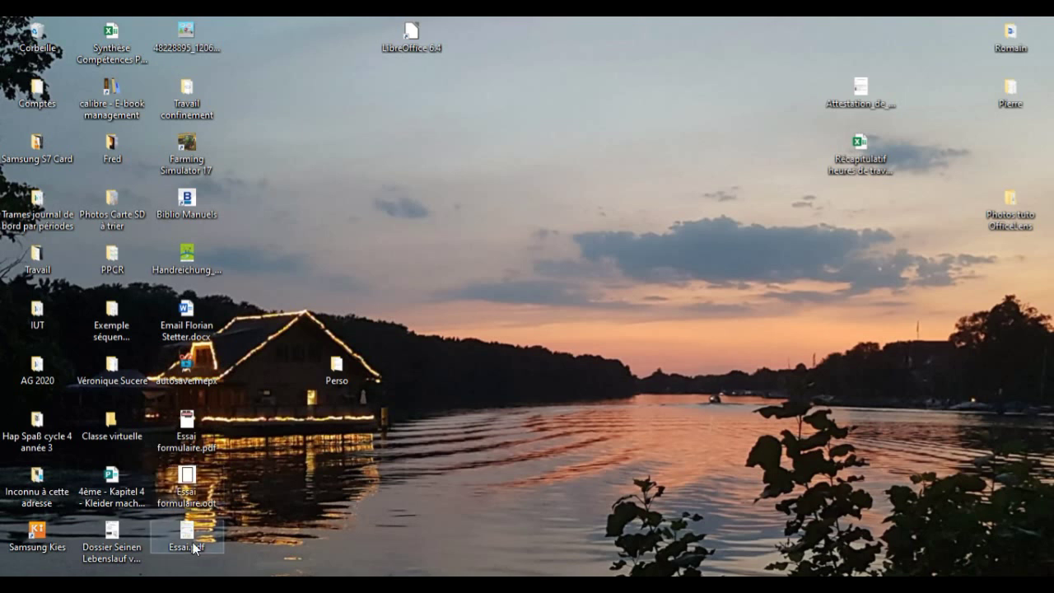
pyautogui.click(549, 346)
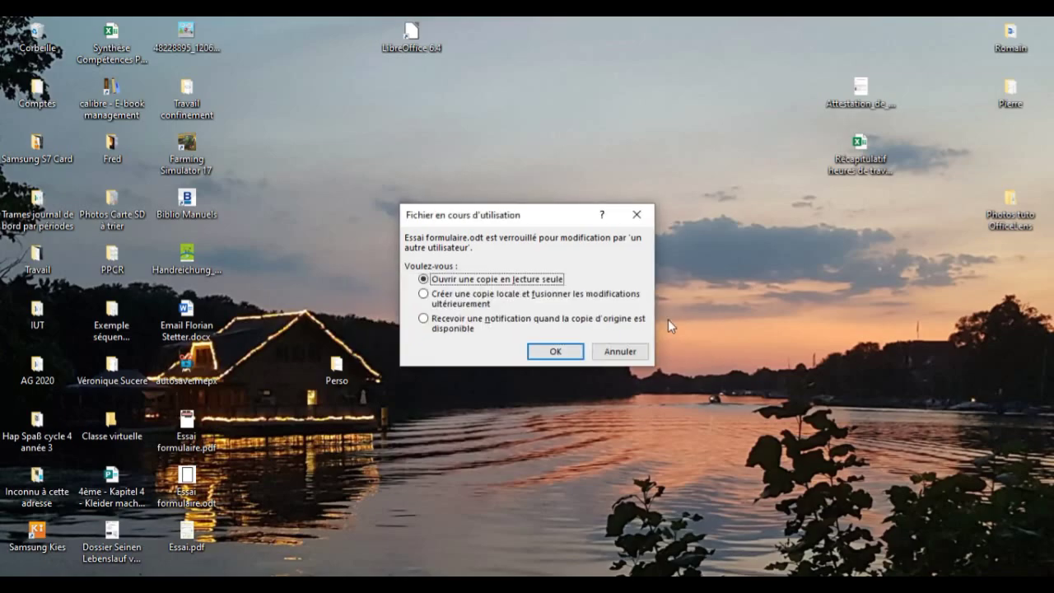
pyautogui.click(619, 353)
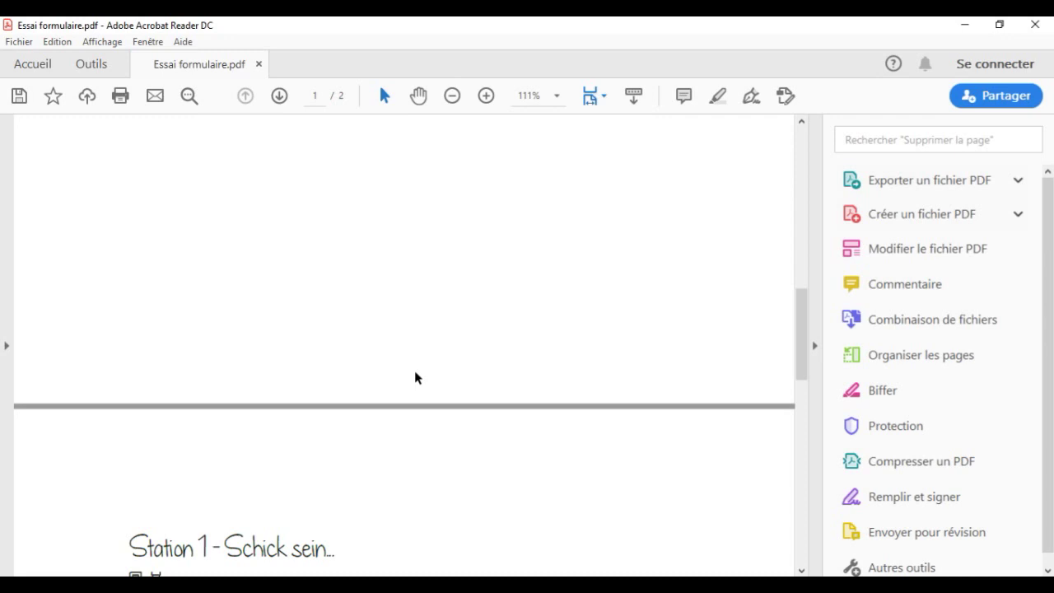
# Step: Test the form fields on the second page of Essai formulaire.pdf in Acrobat Reader, ticking Mila's Nein box for ein Blazer
pyautogui.scroll(-5, 415, 377)
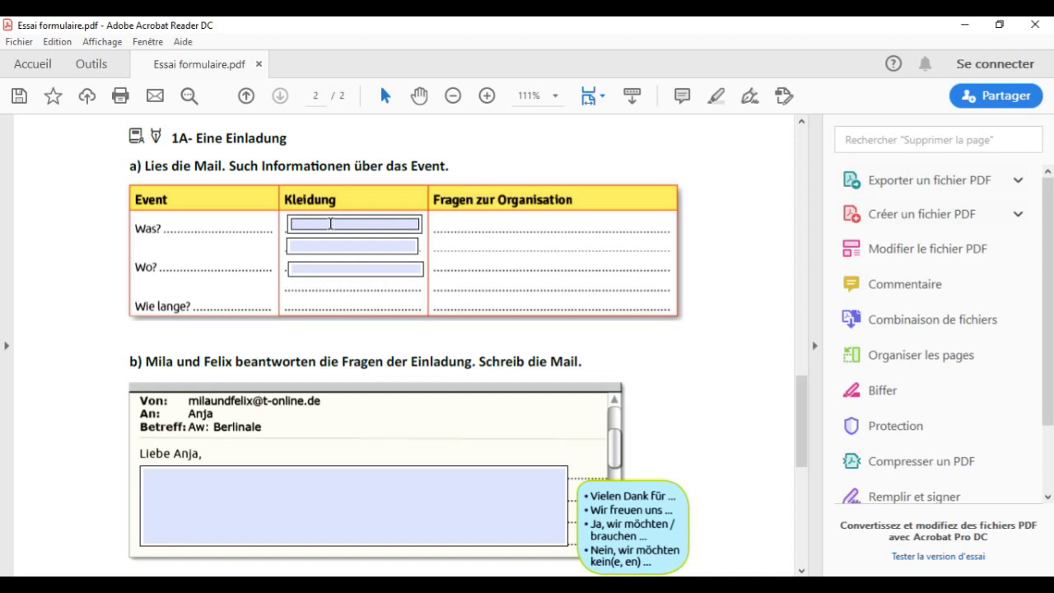
pyautogui.scroll(-4, 335, 333)
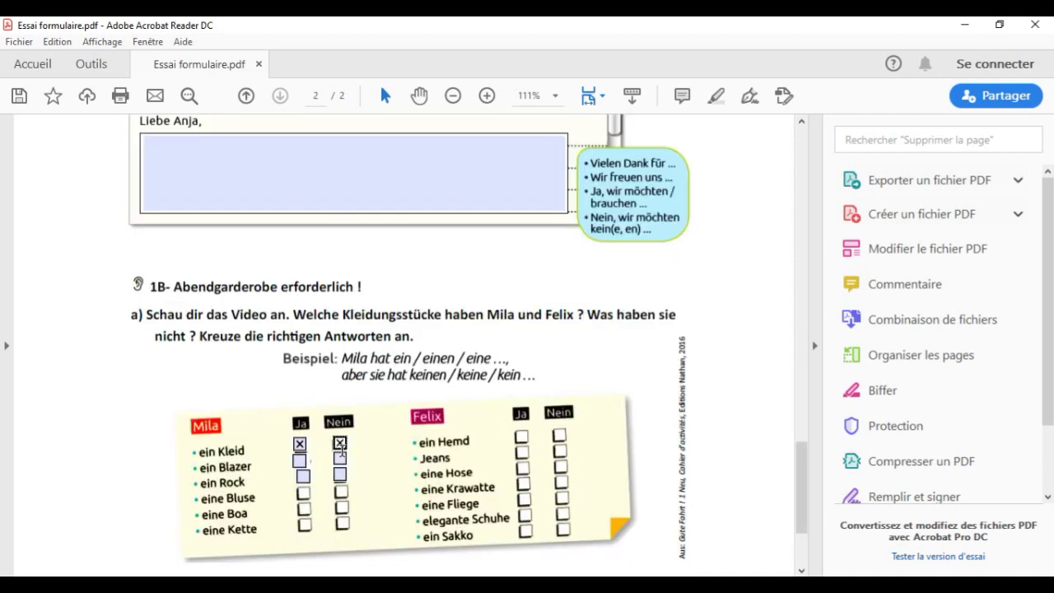
pyautogui.click(340, 455)
pyautogui.click(544, 586)
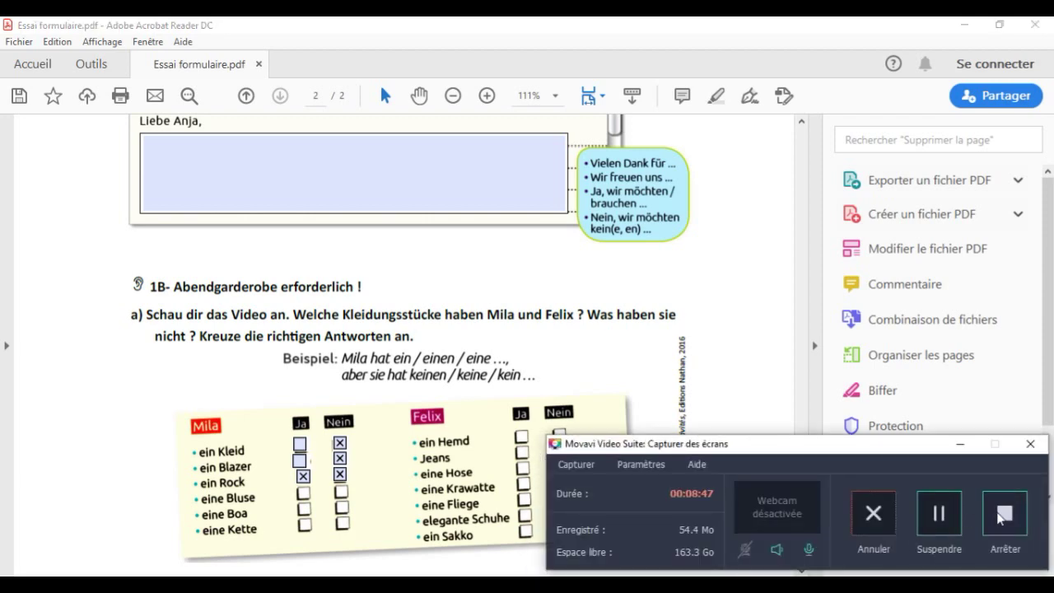